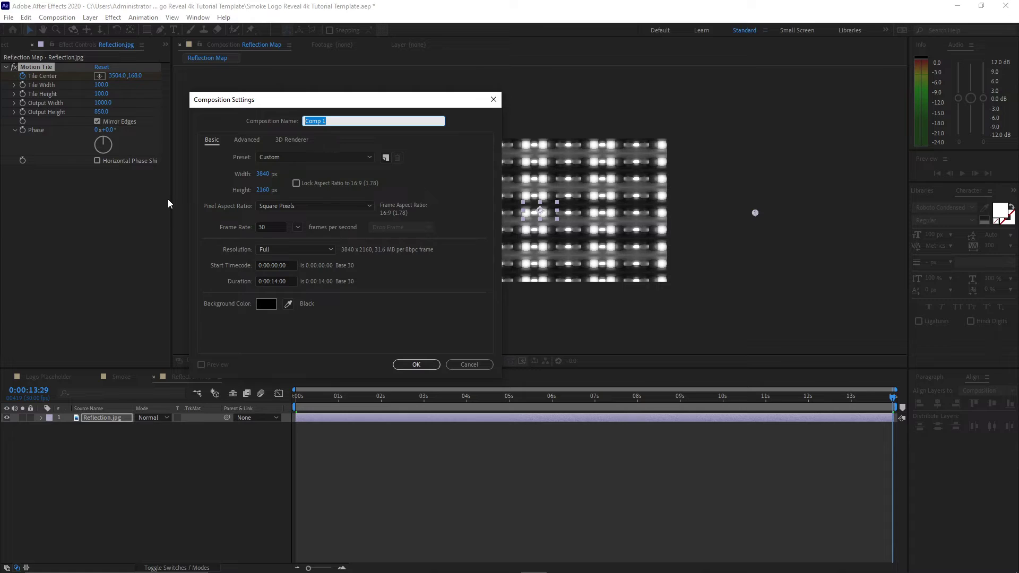
Name the new comp 'Logo Reflection' and move it out of the IMAGES folder
{"action": "type", "text": "Logo Reflection"}
{"action": "left_click", "coordinate": [400, 365]}
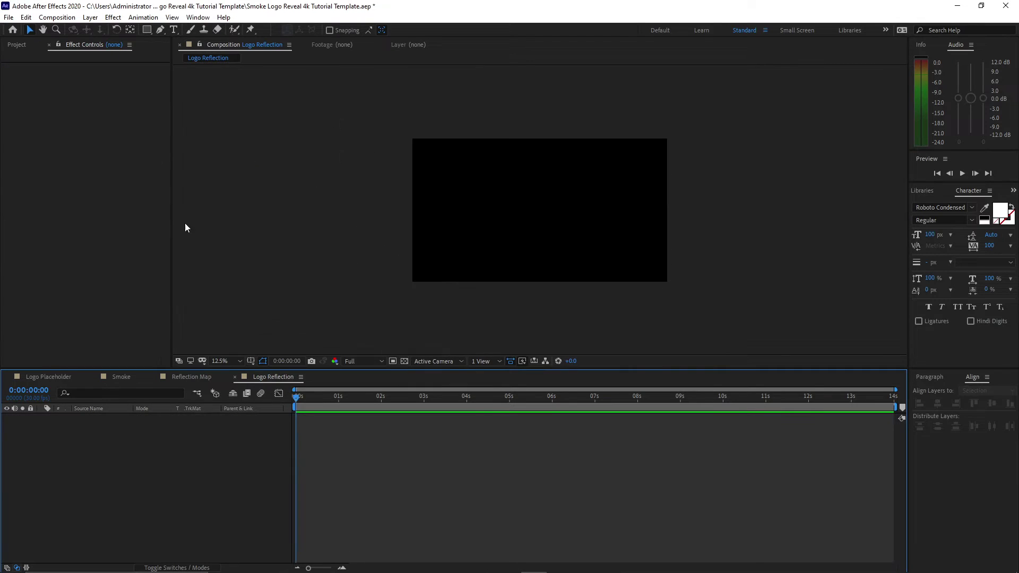
{"action": "left_click", "coordinate": [13, 46]}
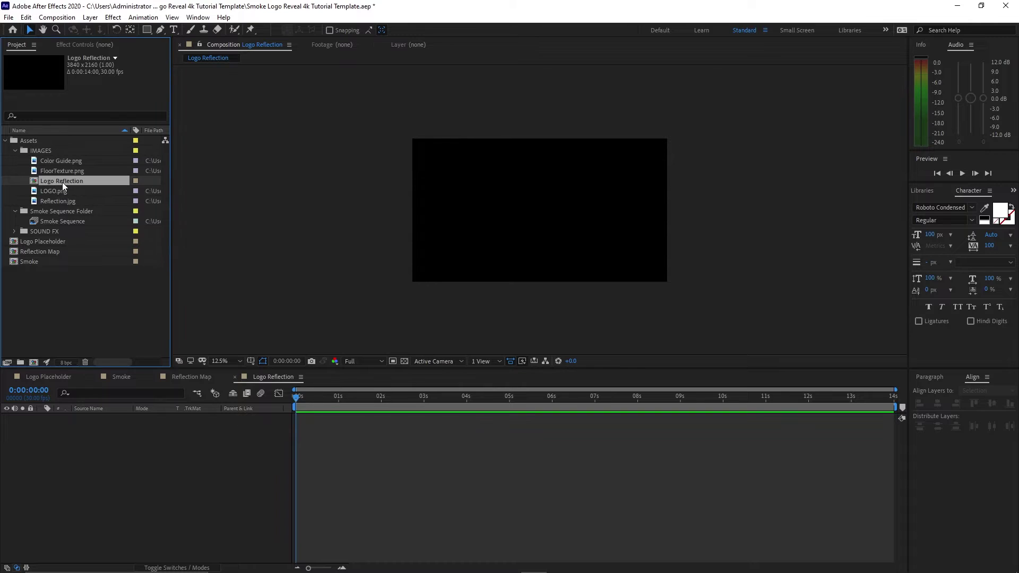
{"action": "left_click_drag", "start_coordinate": [62, 182], "coordinate": [75, 279]}
Add Logo Placeholder and Reflection Map as layers, hiding the Logo Placeholder layer
{"action": "left_click_drag", "start_coordinate": [62, 234], "coordinate": [89, 467]}
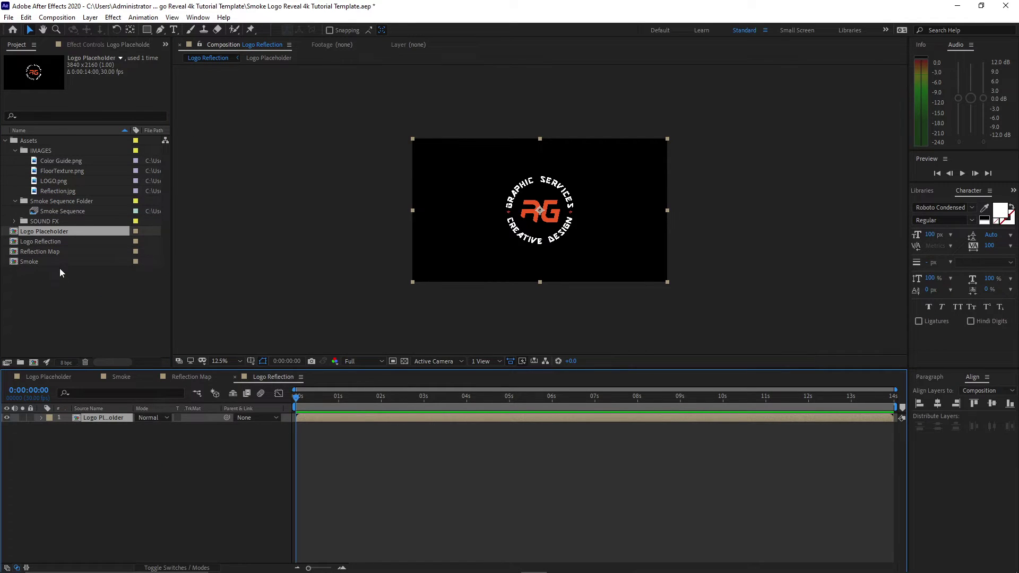
{"action": "left_click_drag", "start_coordinate": [54, 251], "coordinate": [76, 442]}
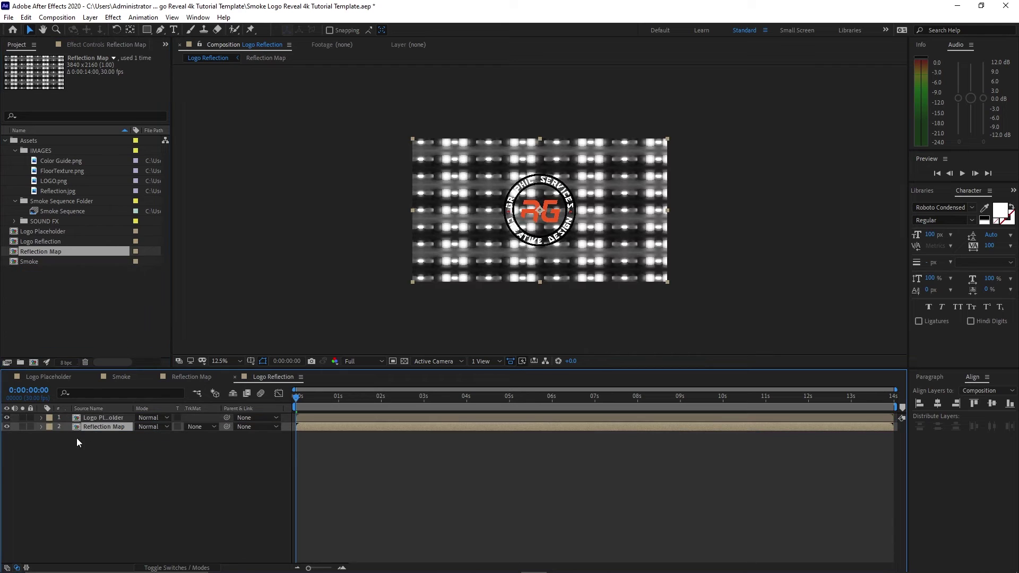
{"action": "left_click", "coordinate": [7, 418]}
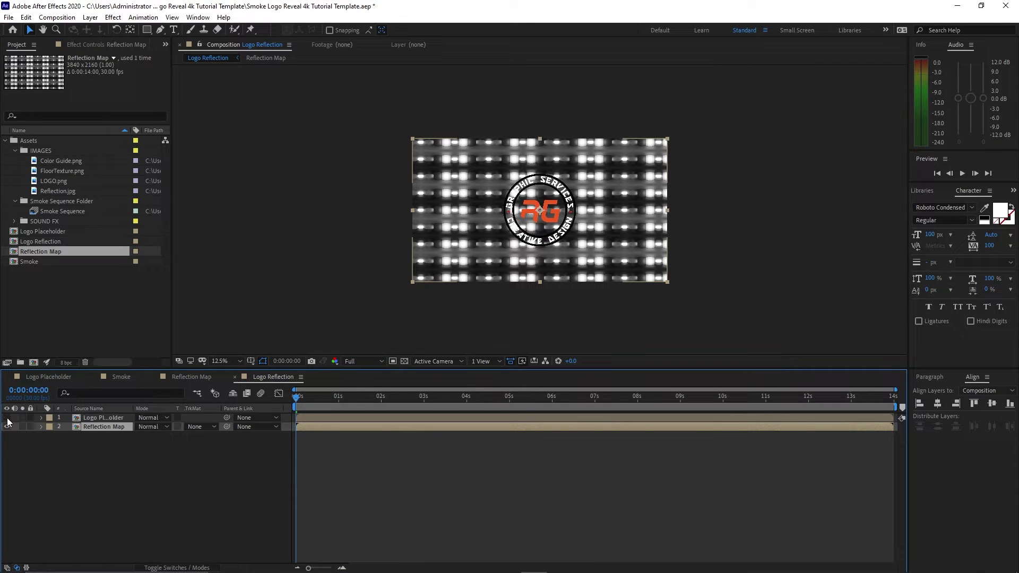
{"action": "left_click", "coordinate": [113, 18]}
Apply CC Glass to Reflection Map: bump map Logo Placeholder, Softness 10, Height 10, Displacement 50
{"action": "mouse_move", "coordinate": [168, 305]}
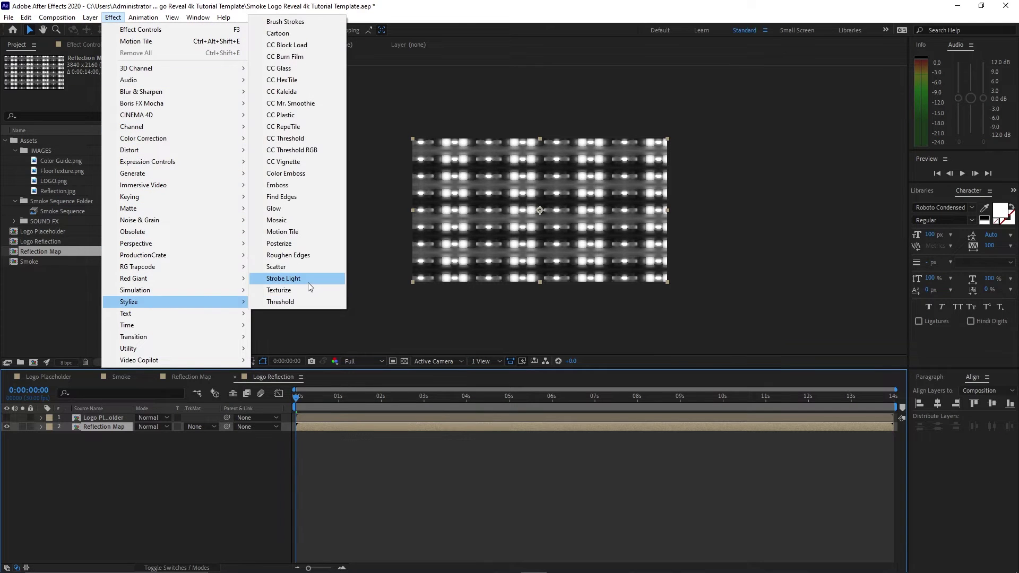
{"action": "left_click", "coordinate": [297, 76]}
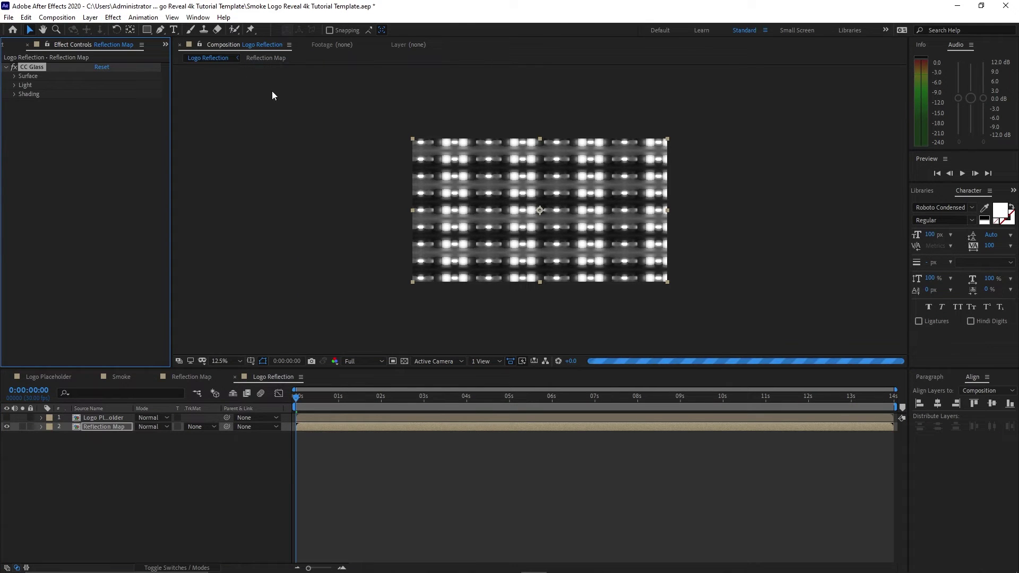
{"action": "left_click", "coordinate": [17, 77]}
{"action": "left_click", "coordinate": [101, 87]}
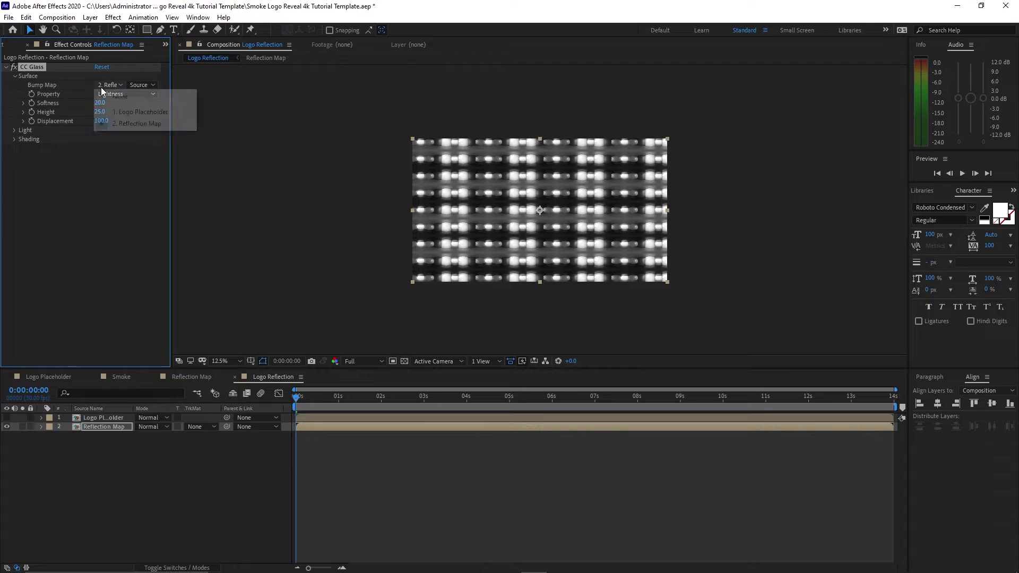
{"action": "left_click", "coordinate": [122, 109]}
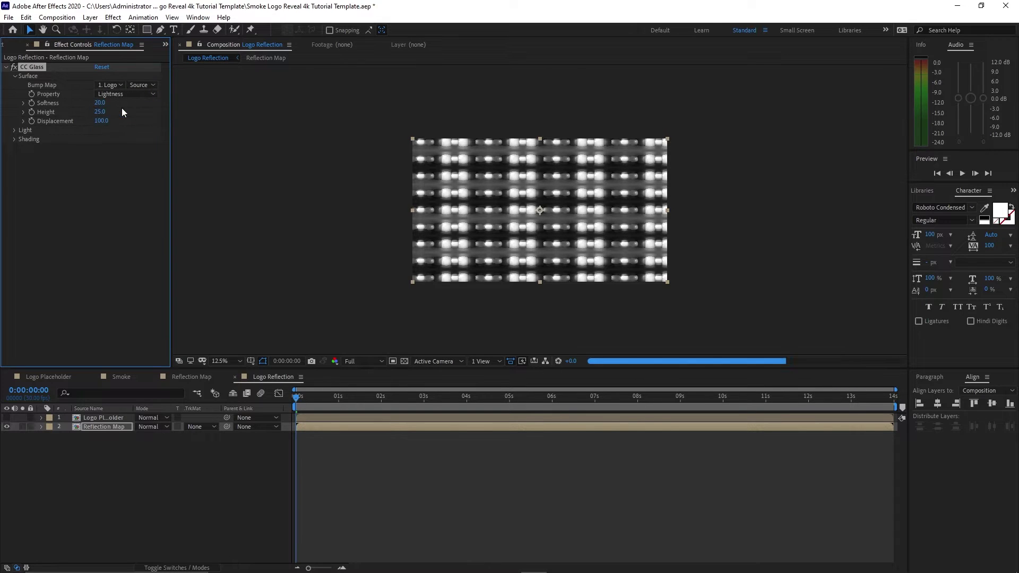
{"action": "left_click", "coordinate": [100, 103]}
{"action": "type", "text": "10"}
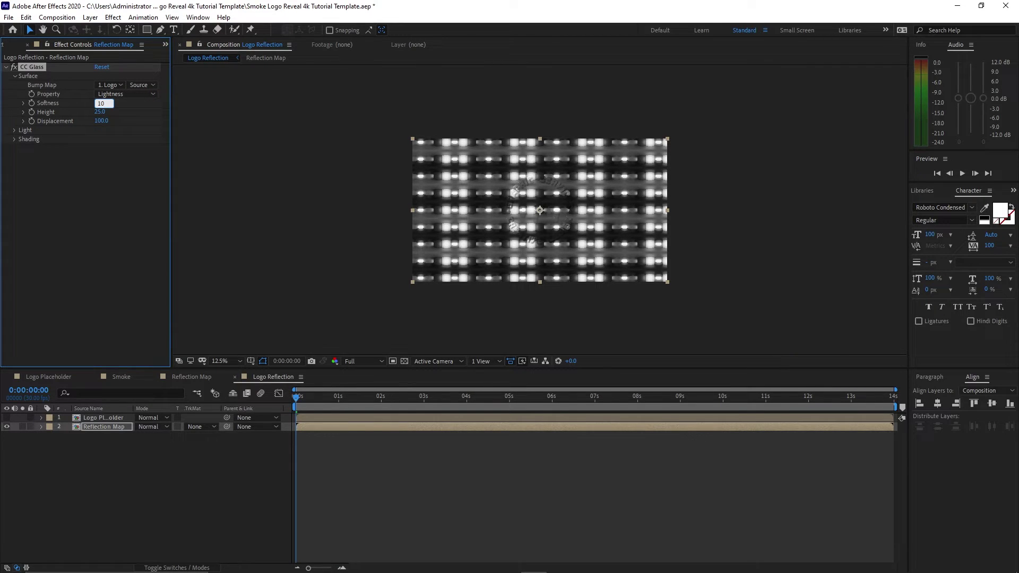
{"action": "key", "text": "Tab"}
{"action": "type", "text": "1"}
{"action": "key", "text": "Tab"}
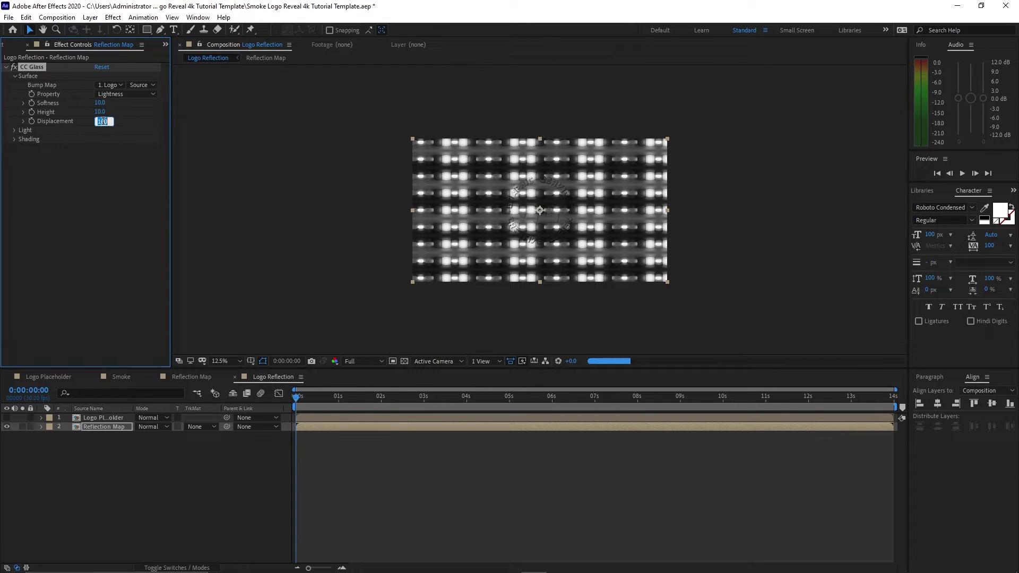
{"action": "type", "text": "50"}
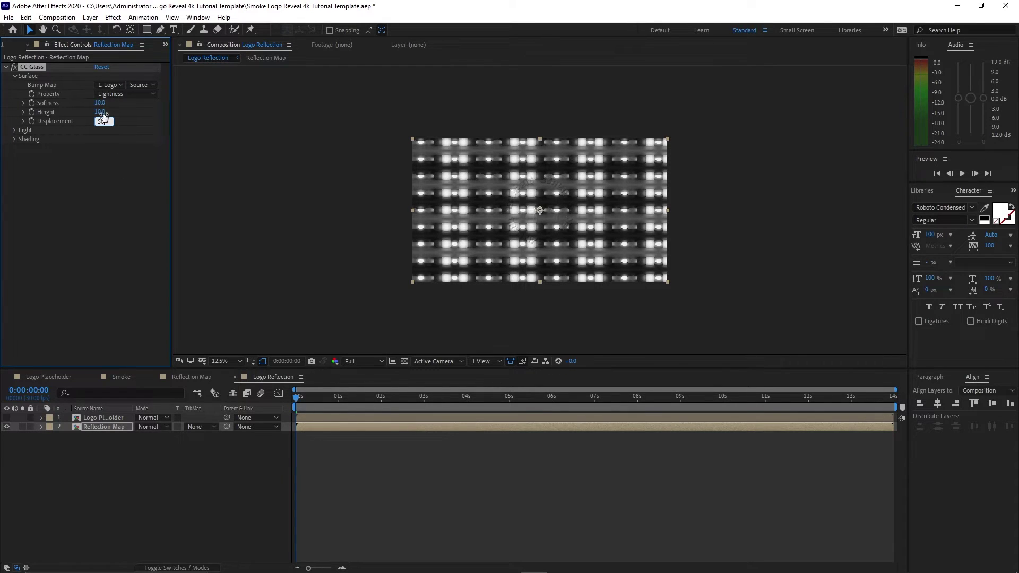
Add CC Blobbylize with blob layer Logo Placeholder, Softness 15 and Cut Away 0
{"action": "left_click", "coordinate": [113, 17]}
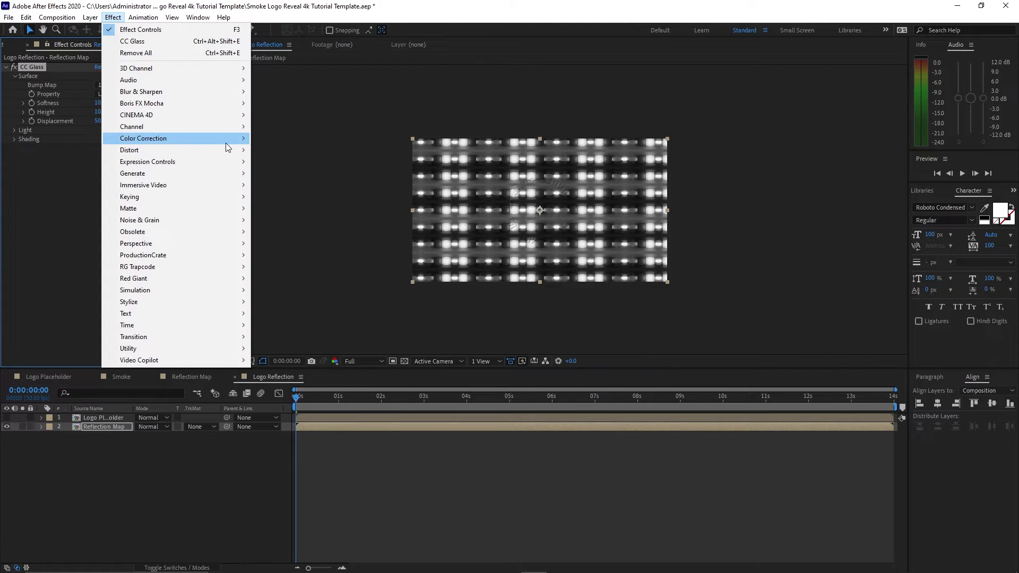
{"action": "mouse_move", "coordinate": [238, 150]}
{"action": "left_click", "coordinate": [278, 192]}
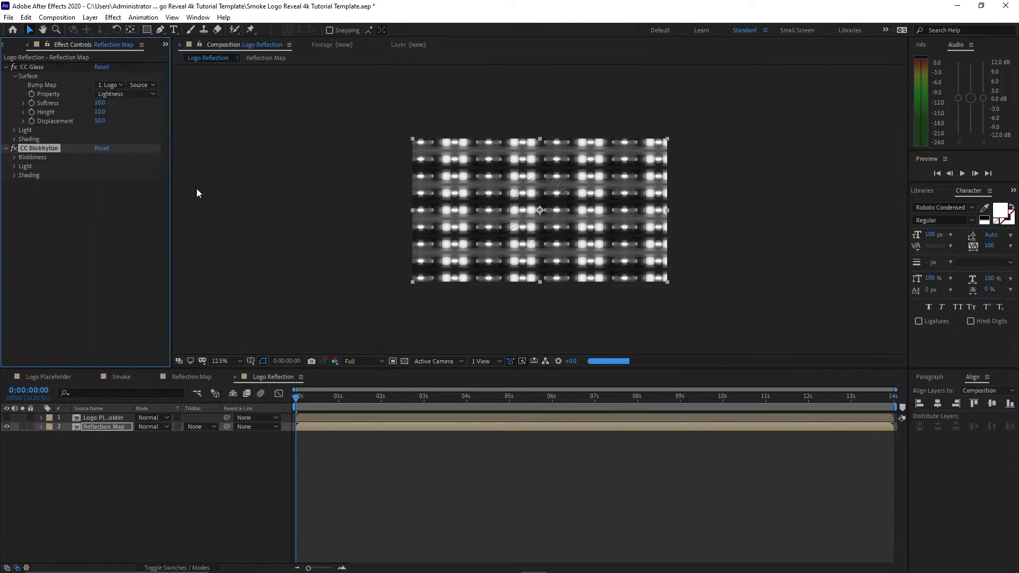
{"action": "left_click", "coordinate": [15, 157]}
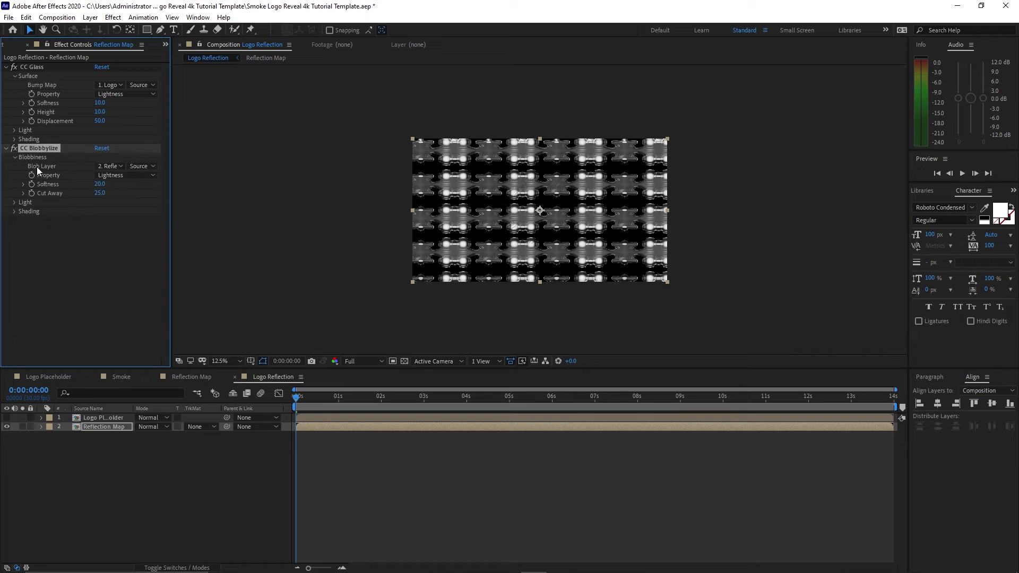
{"action": "left_click", "coordinate": [114, 167]}
{"action": "left_click", "coordinate": [123, 193]}
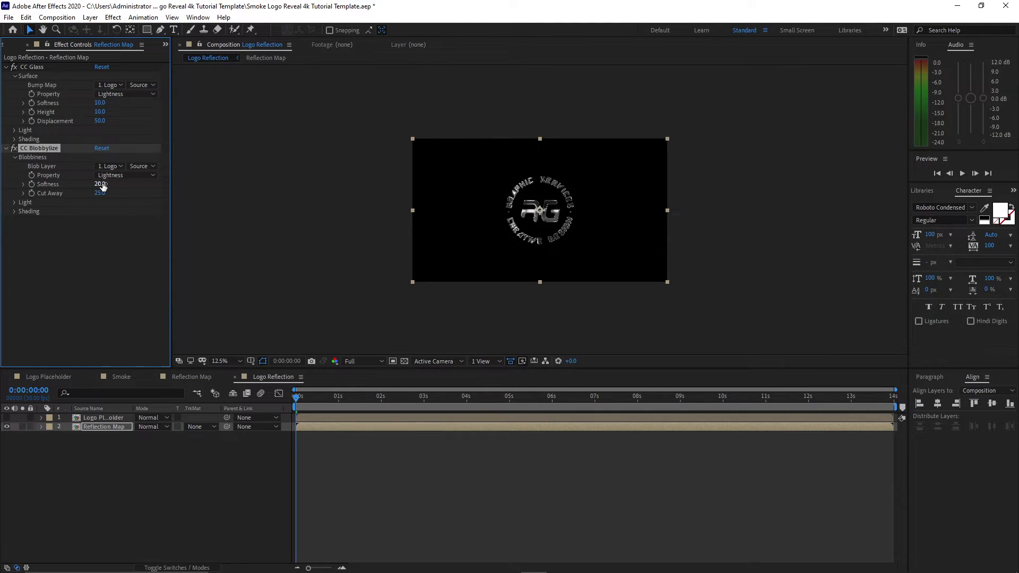
{"action": "left_click", "coordinate": [101, 184]}
{"action": "type", "text": "15"}
{"action": "left_click", "coordinate": [100, 194]}
{"action": "type", "text": "0"}
Set Reflection Map's track matte to Alpha and add a Fast Box Blur of 1
{"action": "left_click", "coordinate": [212, 426]}
{"action": "left_click", "coordinate": [221, 453]}
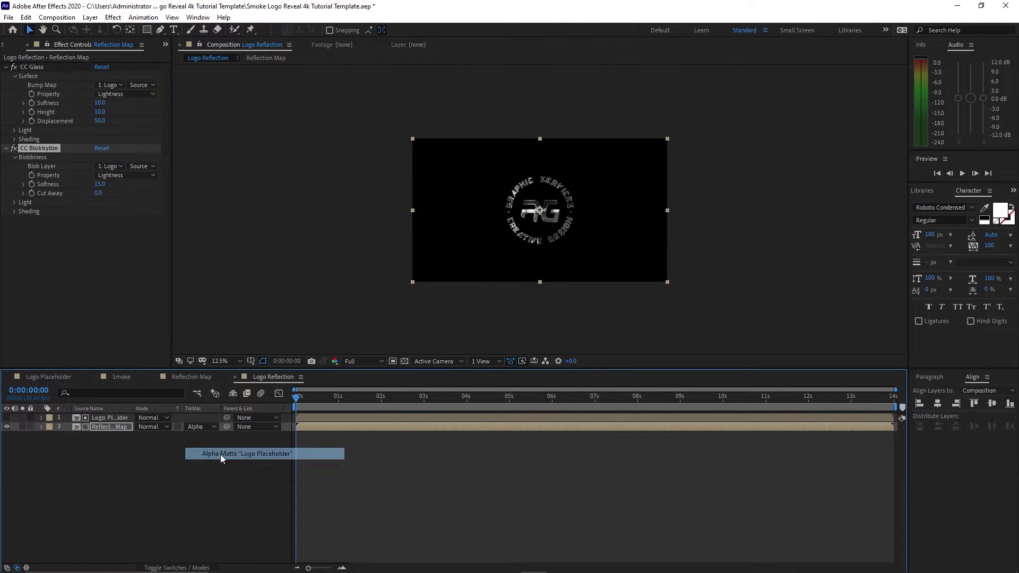
{"action": "left_click", "coordinate": [113, 18]}
{"action": "mouse_move", "coordinate": [135, 93]}
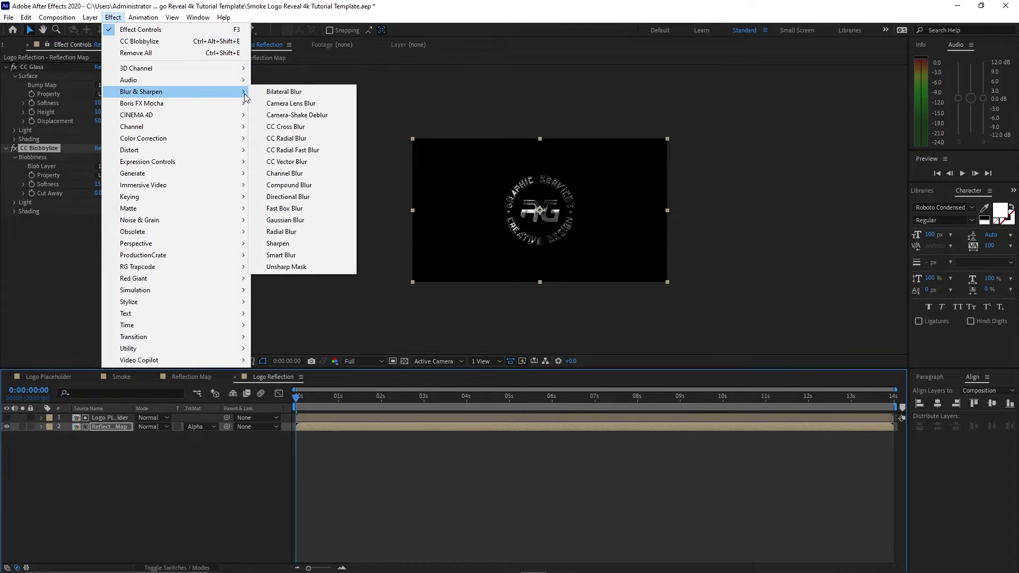
{"action": "left_click", "coordinate": [290, 209]}
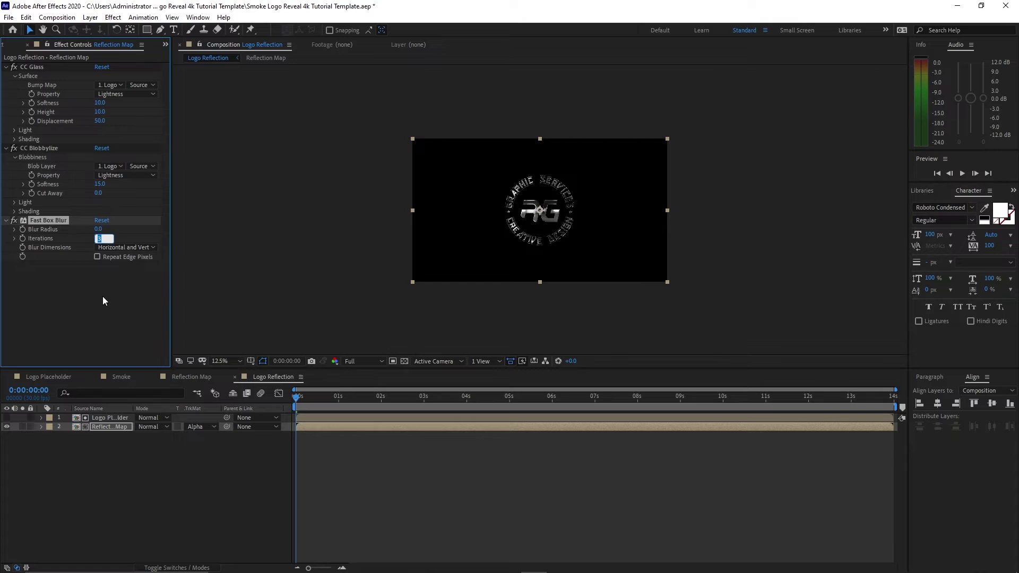
{"action": "type", "text": "1"}
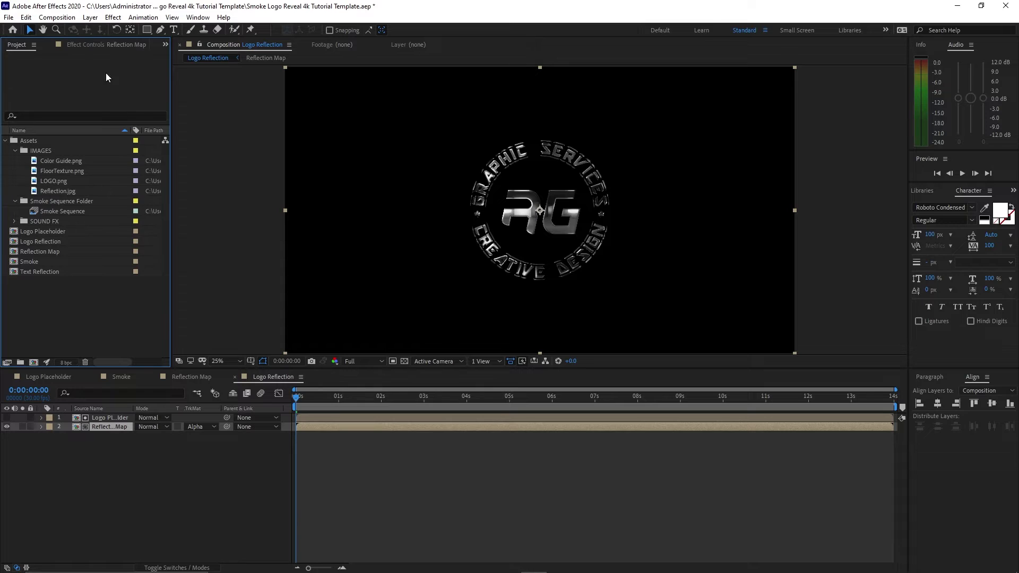
Make a new composition called 'Text' with width 1000 and height 200
{"action": "left_click", "coordinate": [56, 17]}
{"action": "left_click", "coordinate": [75, 31]}
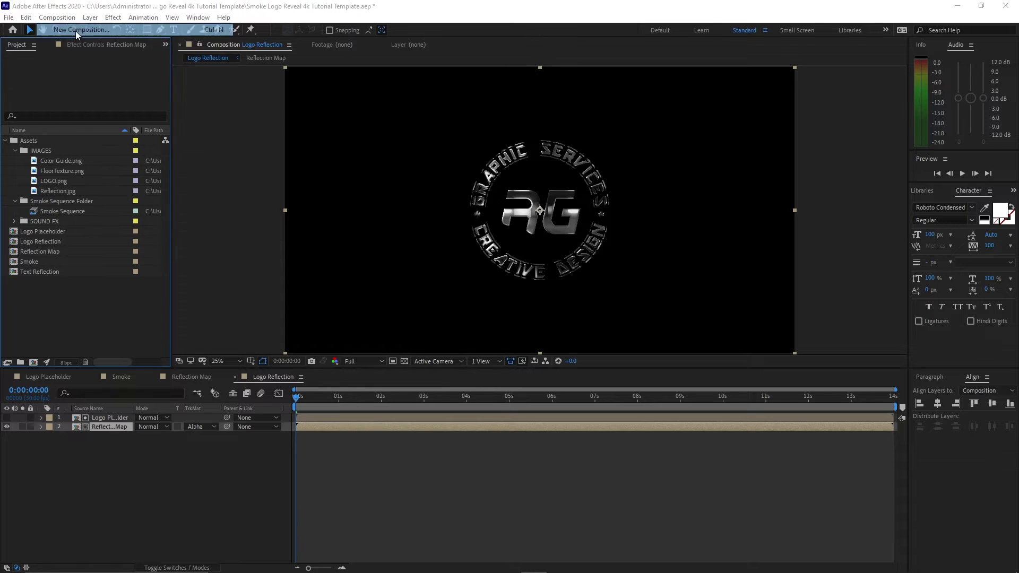
{"action": "type", "text": "Text"}
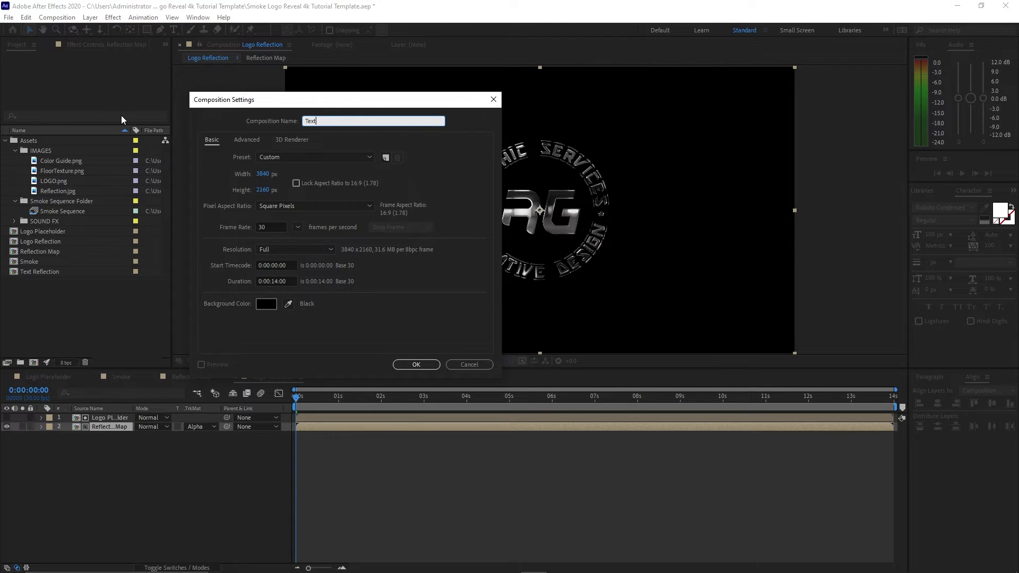
{"action": "left_click", "coordinate": [261, 174]}
{"action": "type", "text": "1000"}
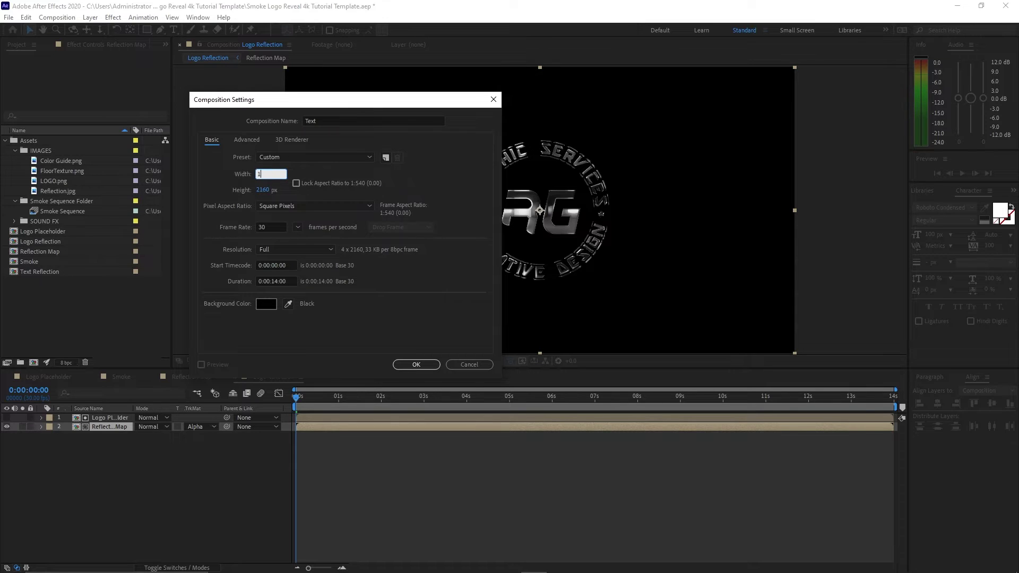
{"action": "left_click", "coordinate": [263, 191]}
{"action": "type", "text": "200"}
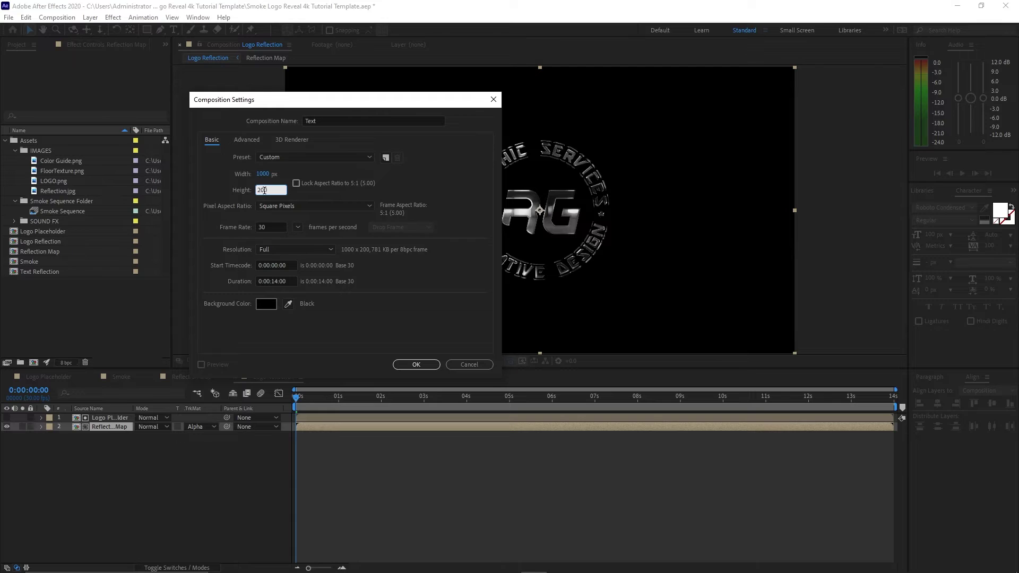
{"action": "left_click", "coordinate": [401, 365]}
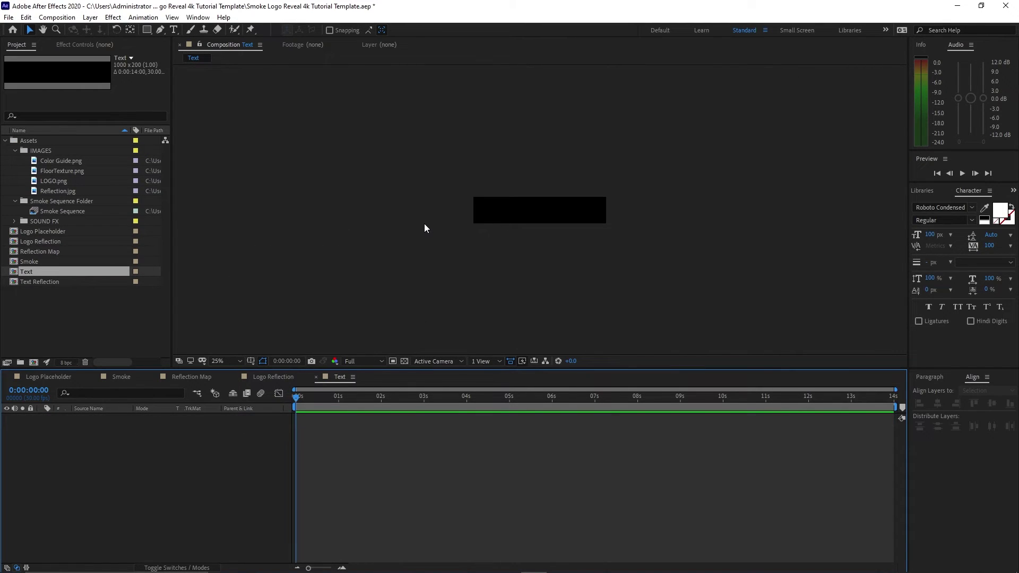
Show title/action safe guides and add a 'Tagline Here' text layer
{"action": "left_click", "coordinate": [248, 361]}
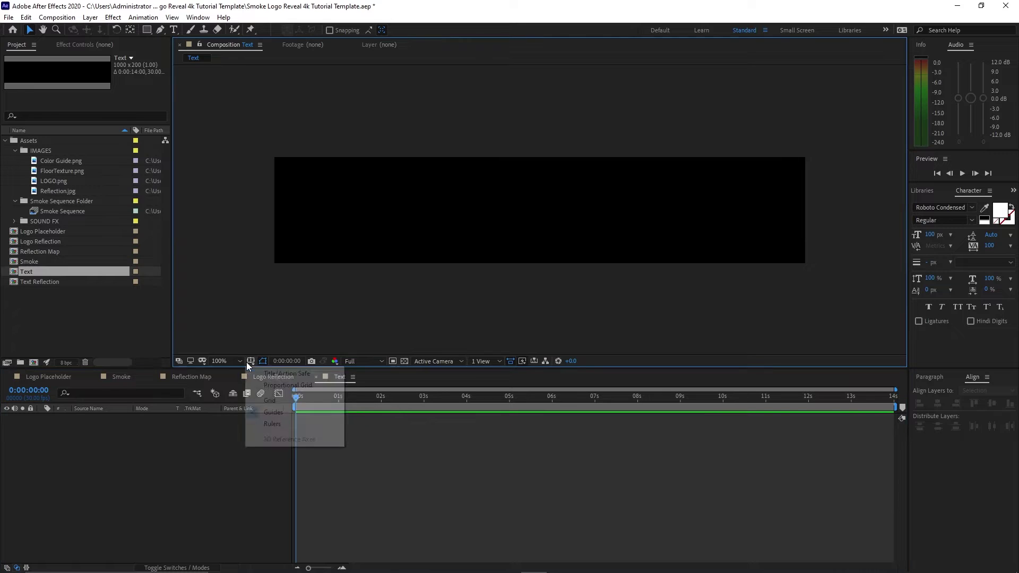
{"action": "left_click", "coordinate": [262, 373]}
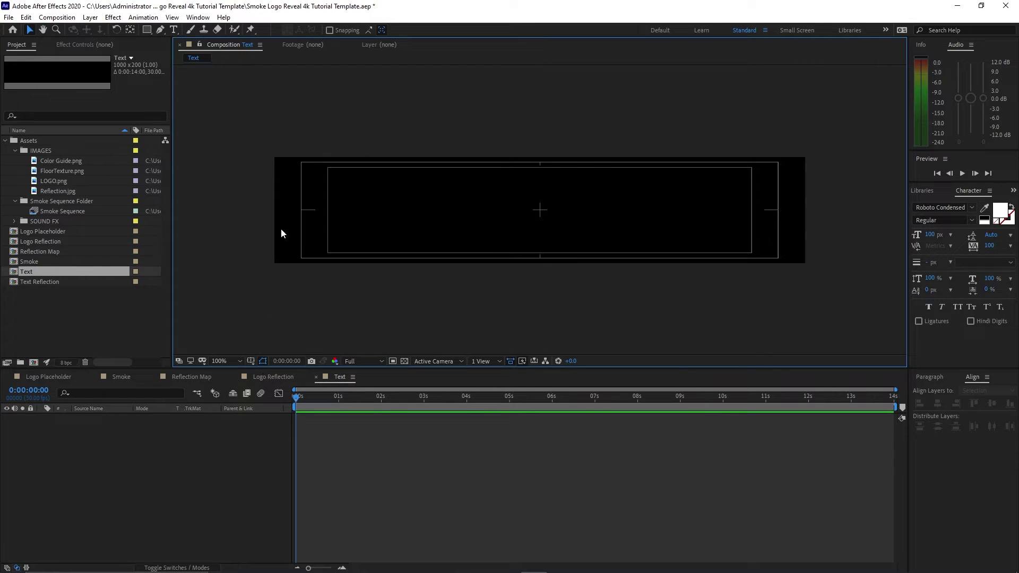
{"action": "left_click", "coordinate": [173, 30]}
{"action": "left_click", "coordinate": [348, 196]}
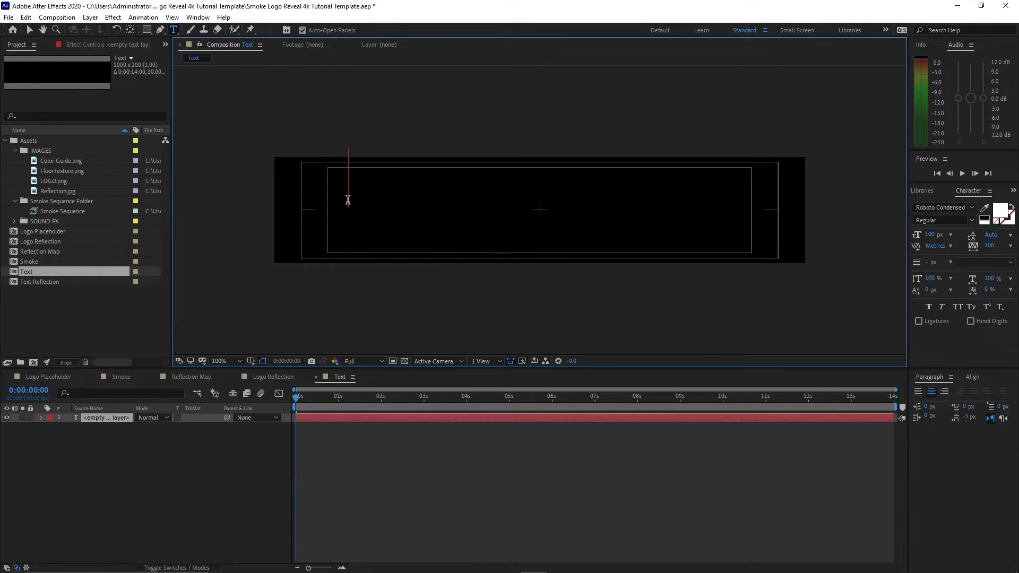
{"action": "type", "text": "Taglin"}
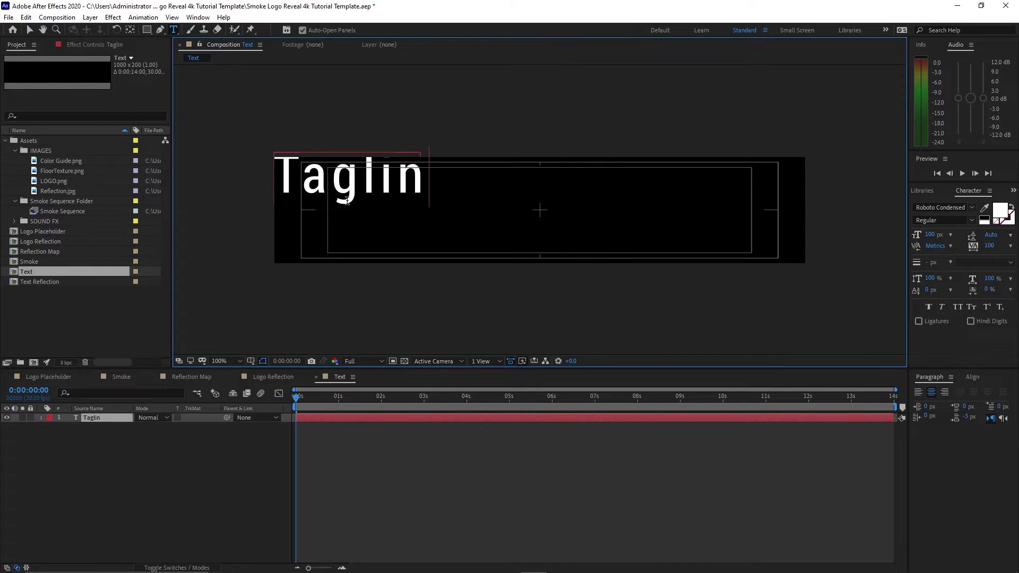
{"action": "type", "text": "e Here"}
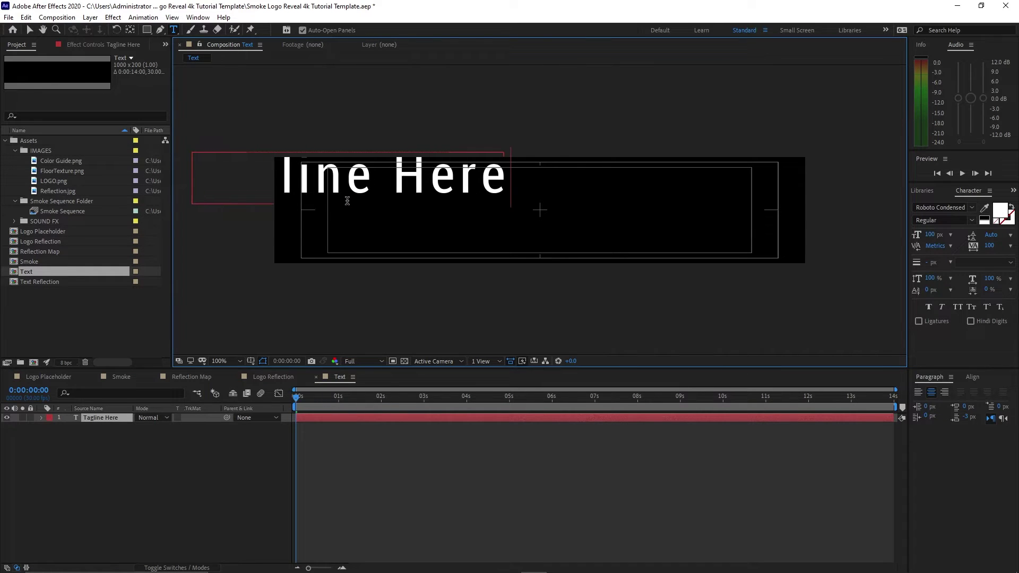
{"action": "left_click", "coordinate": [29, 30]}
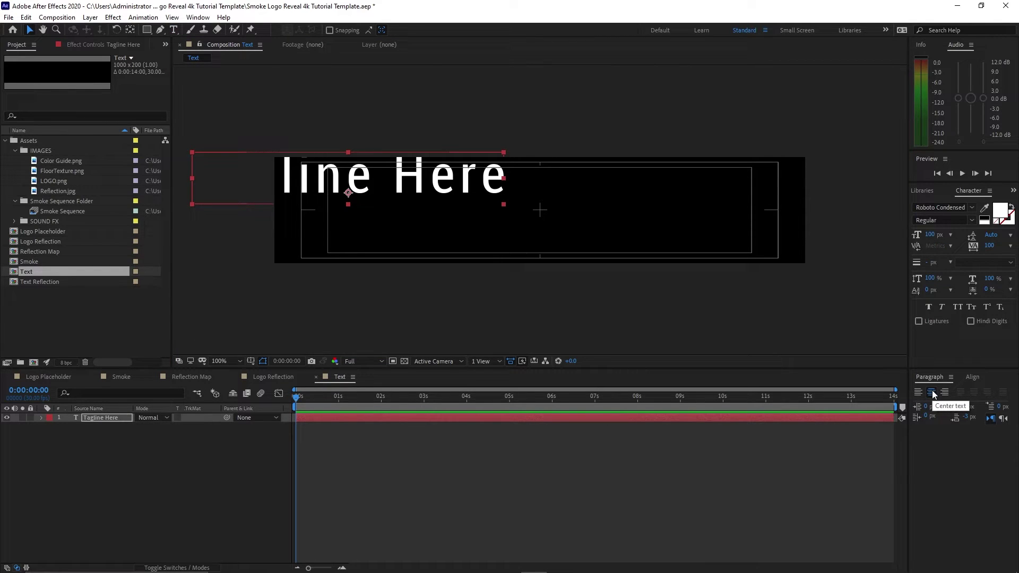
Align the tagline to the horizontal and vertical centre of the comp
{"action": "left_click", "coordinate": [971, 378]}
{"action": "left_click", "coordinate": [938, 405]}
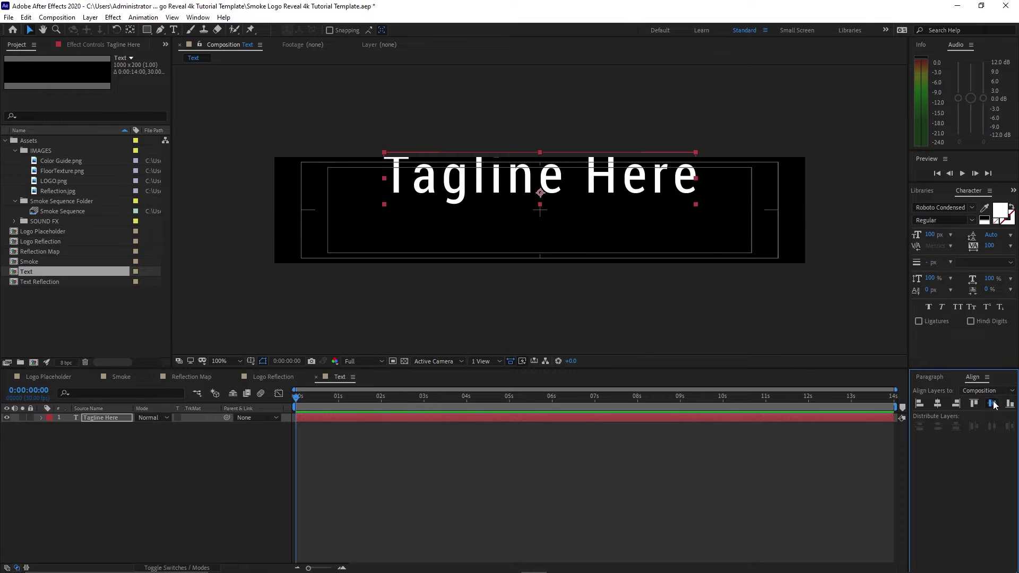
{"action": "left_click", "coordinate": [992, 404]}
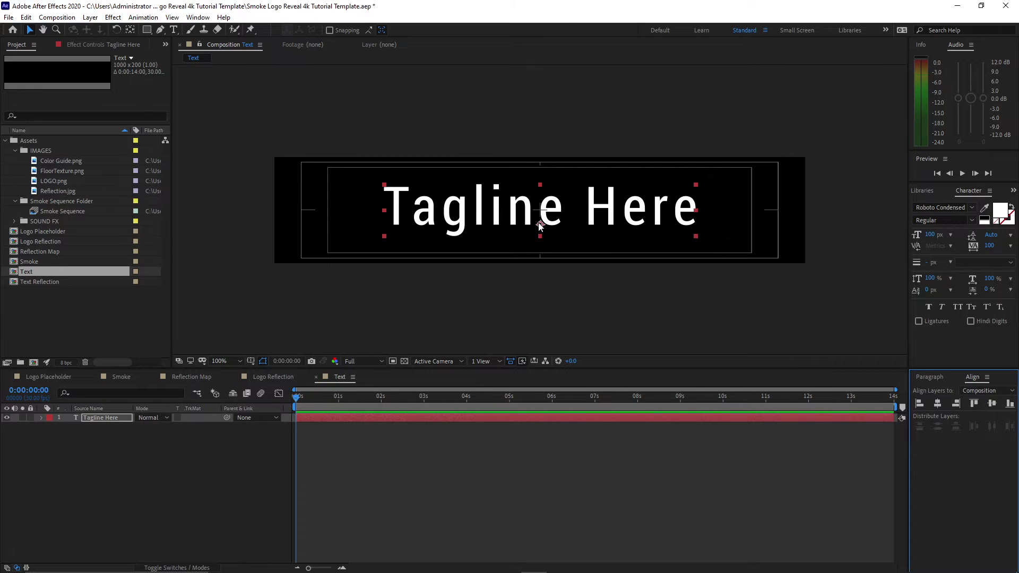
Add a Tracking animator, keyframing Tracking Amount 36 at 0 s and 0 at 3 s
{"action": "left_click", "coordinate": [40, 418]}
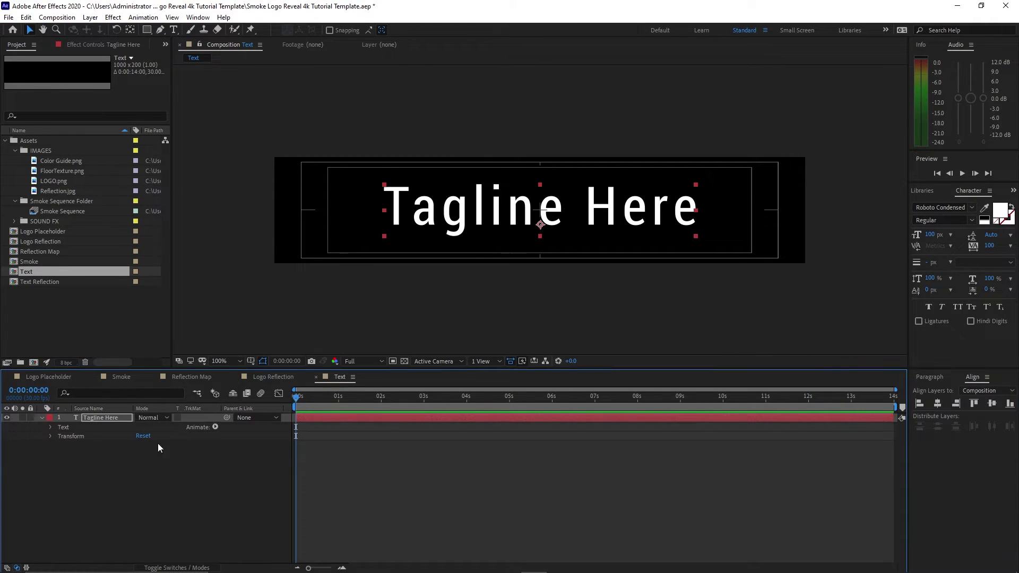
{"action": "left_click", "coordinate": [216, 426]}
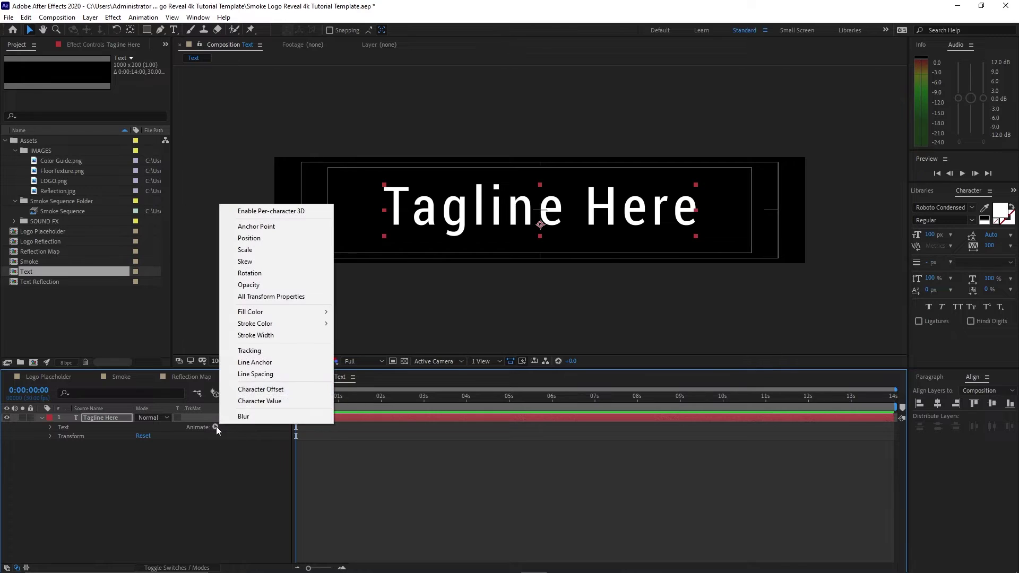
{"action": "left_click", "coordinate": [250, 352]}
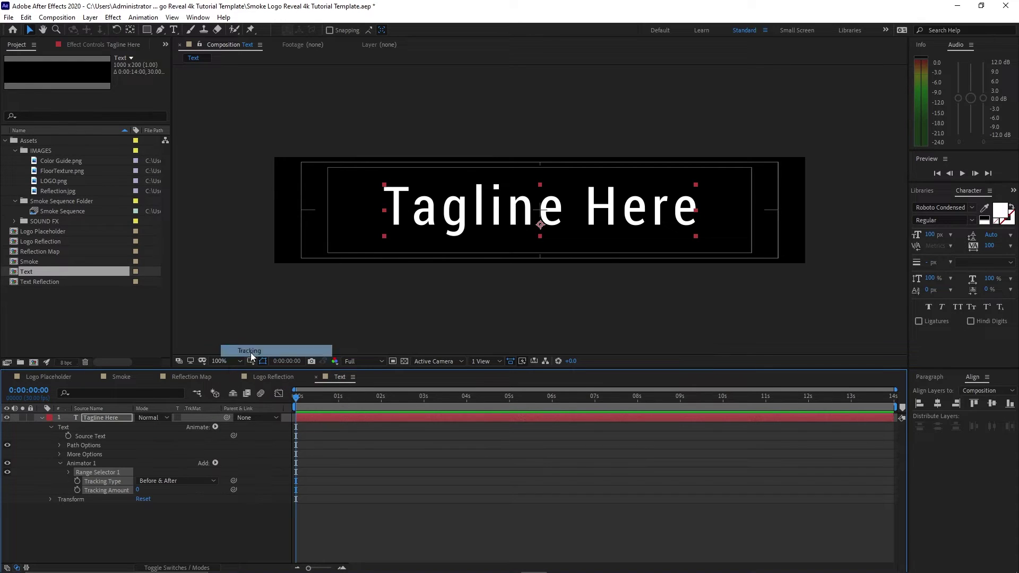
{"action": "left_click", "coordinate": [138, 491]}
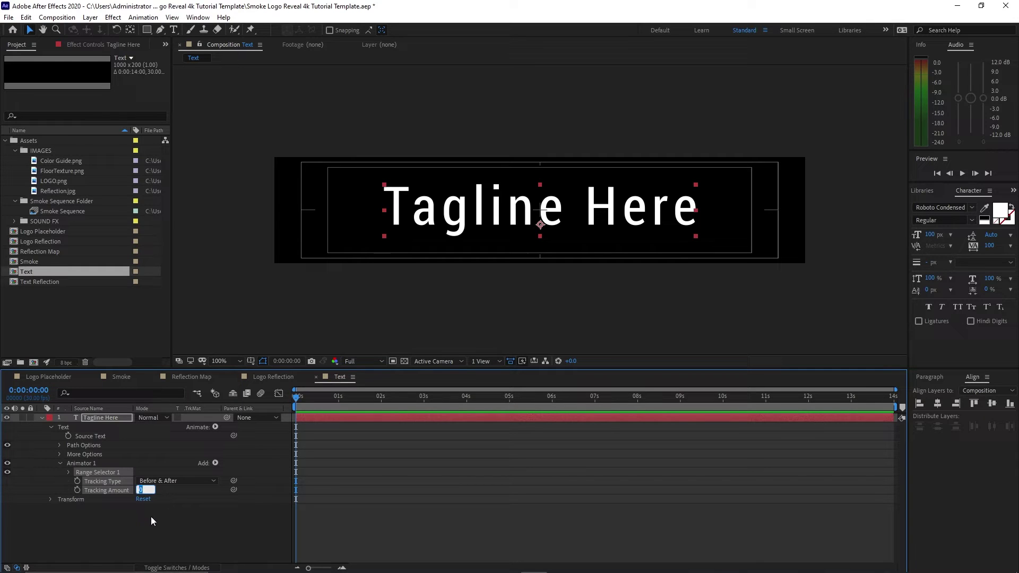
{"action": "type", "text": "36"}
{"action": "left_click", "coordinate": [77, 490]}
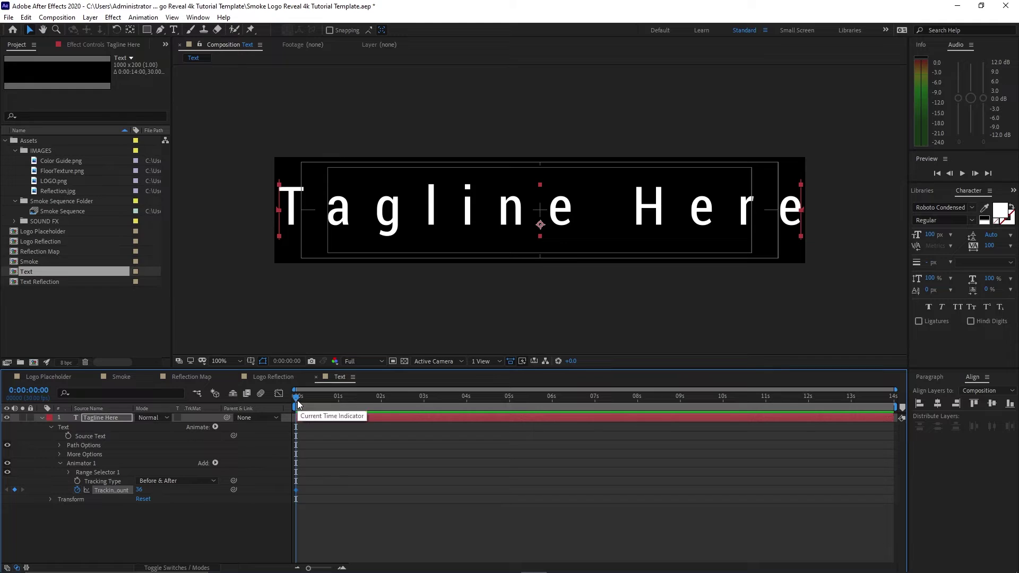
{"action": "left_click_drag", "start_coordinate": [300, 407], "coordinate": [425, 413]}
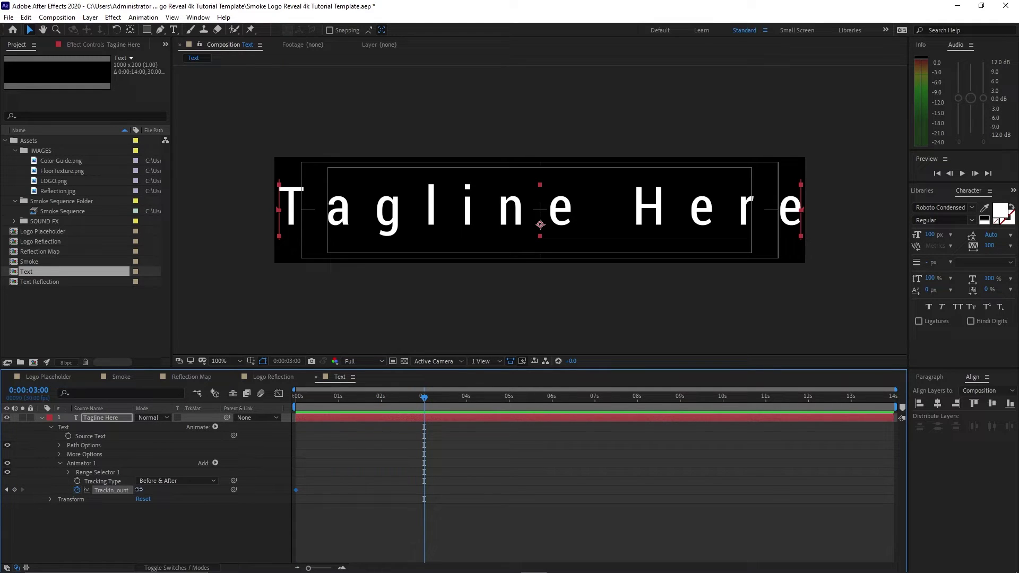
{"action": "left_click", "coordinate": [52, 427]}
{"action": "left_click", "coordinate": [42, 418]}
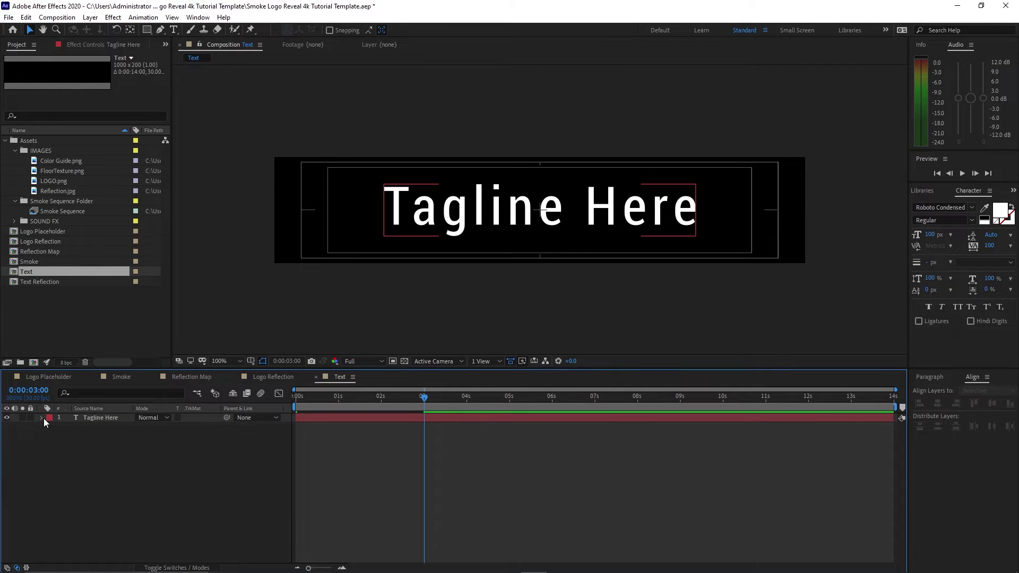
Make a new 3840 × 2160 composition called 'Text Reflection Animate'
{"action": "left_click", "coordinate": [57, 17]}
{"action": "left_click", "coordinate": [73, 27]}
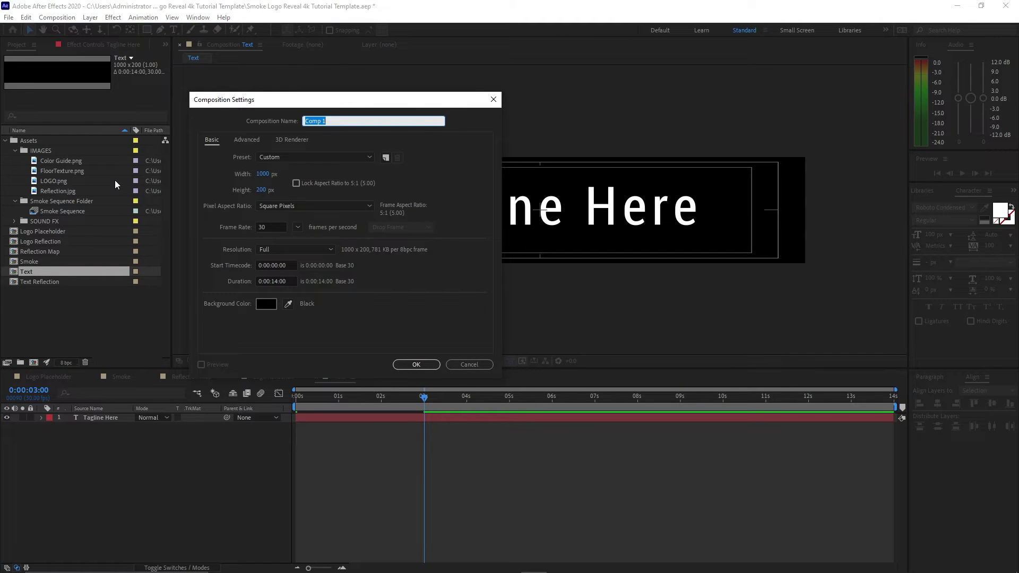
{"action": "type", "text": "Text Reflection Animate"}
{"action": "left_click", "coordinate": [266, 174]}
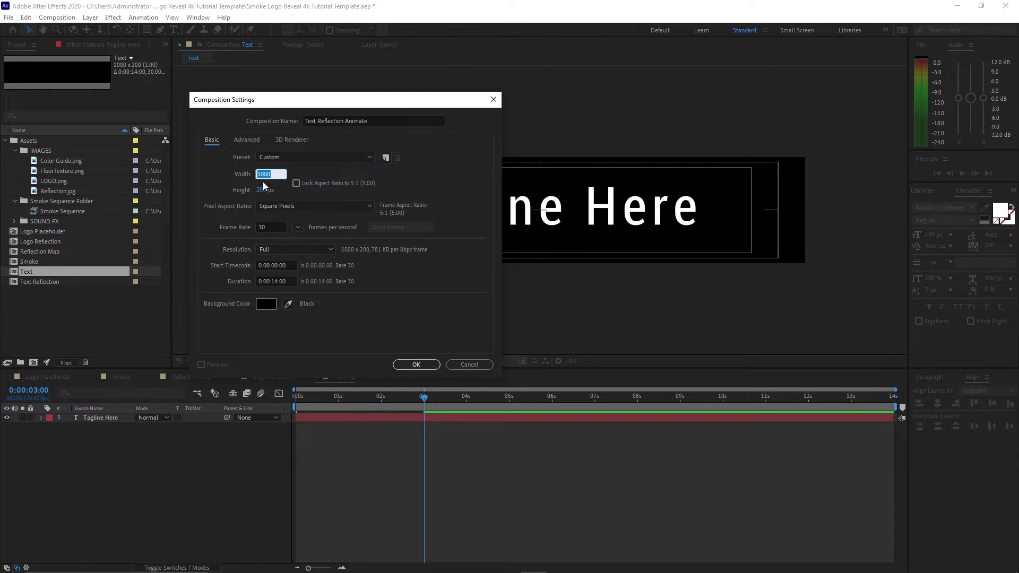
{"action": "type", "text": "3840"}
{"action": "left_click", "coordinate": [265, 190]}
{"action": "type", "text": "216"}
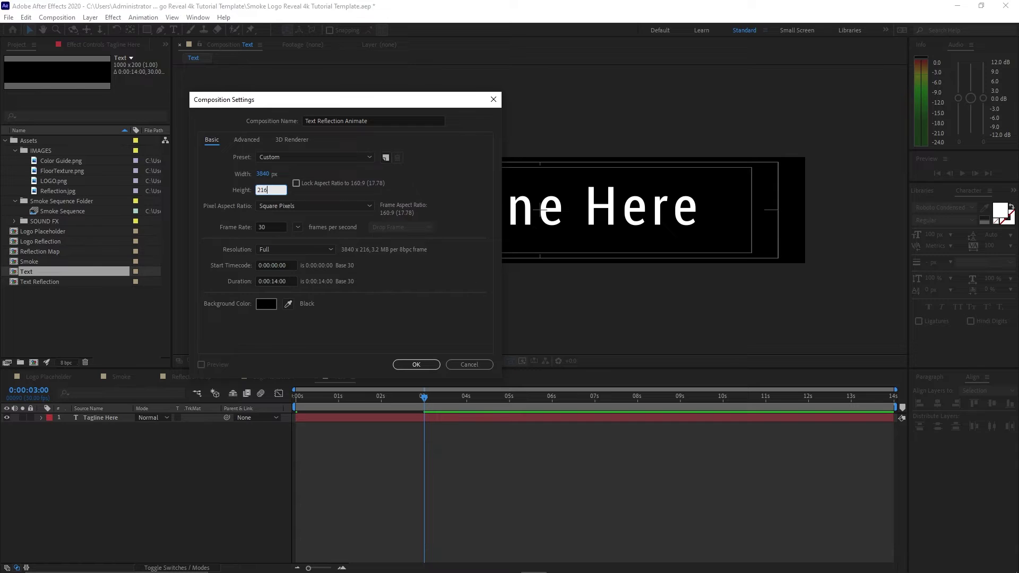
{"action": "type", "text": "0"}
{"action": "left_click", "coordinate": [428, 368]}
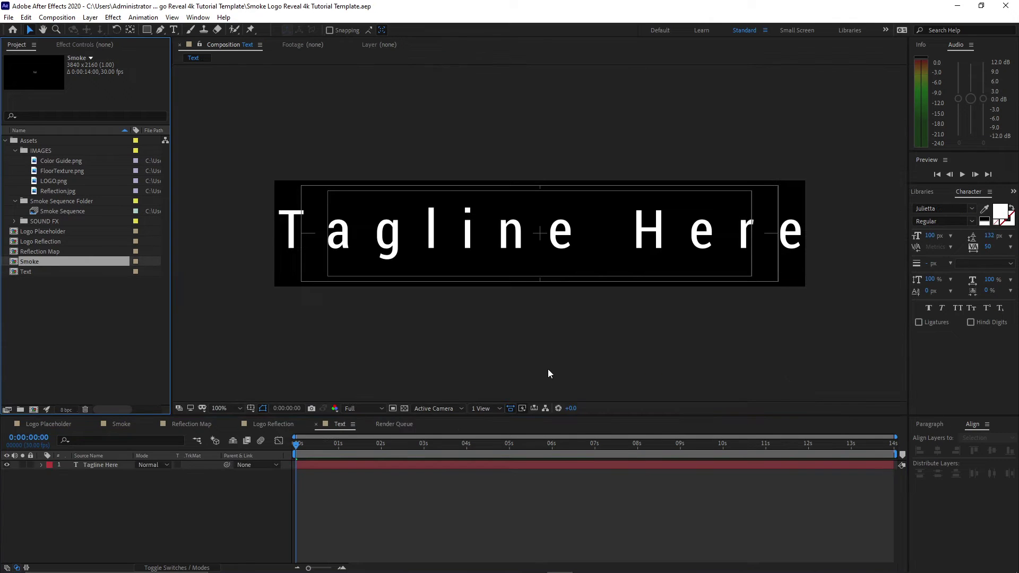
Duplicate Reflection Map with Ctrl+D, rename the copy 'Text Reflection' and open it
{"action": "left_click", "coordinate": [56, 253]}
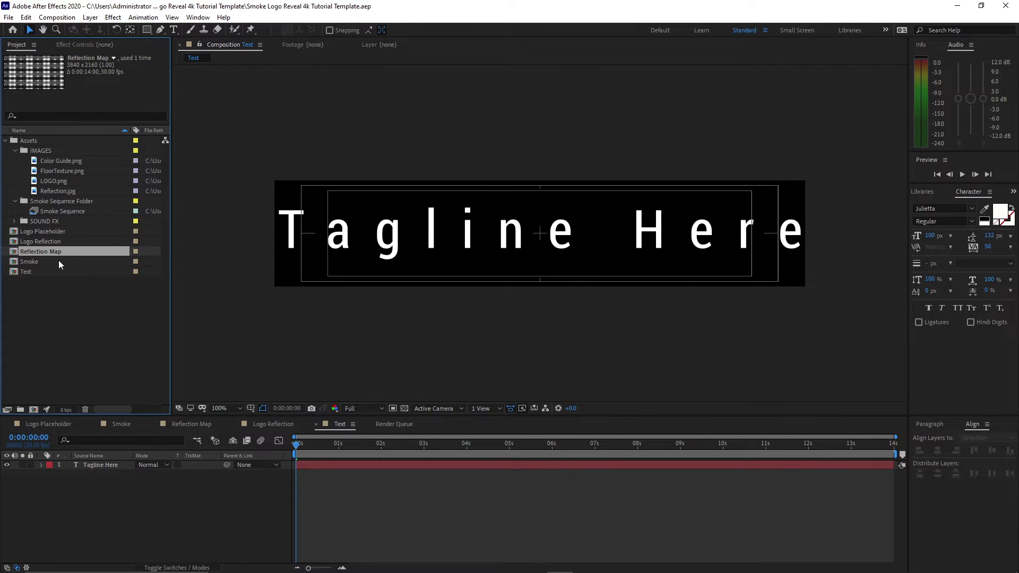
{"action": "key", "text": "ctrl+d"}
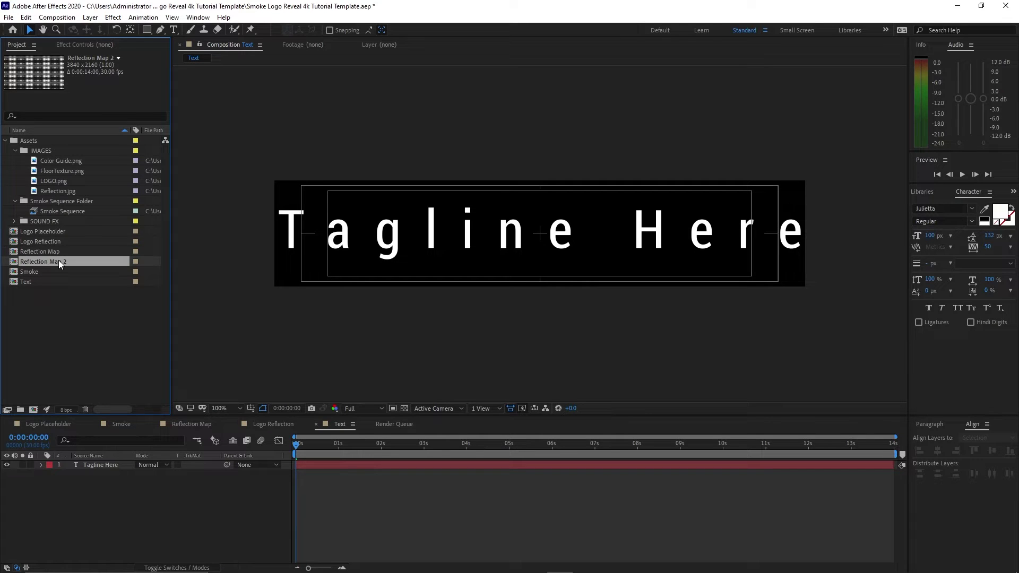
{"action": "right_click", "coordinate": [59, 260]}
{"action": "left_click", "coordinate": [123, 431]}
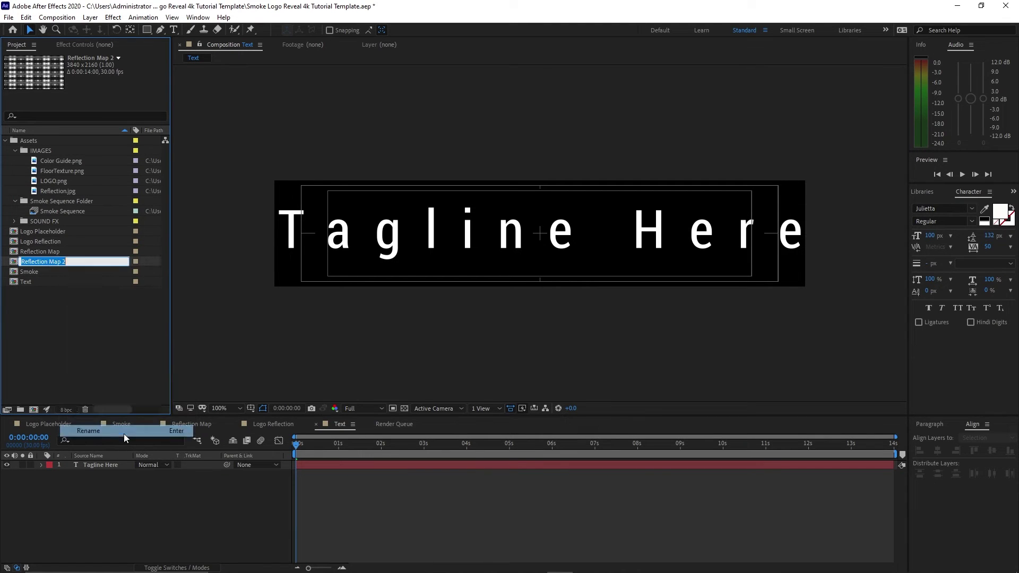
{"action": "type", "text": "T"}
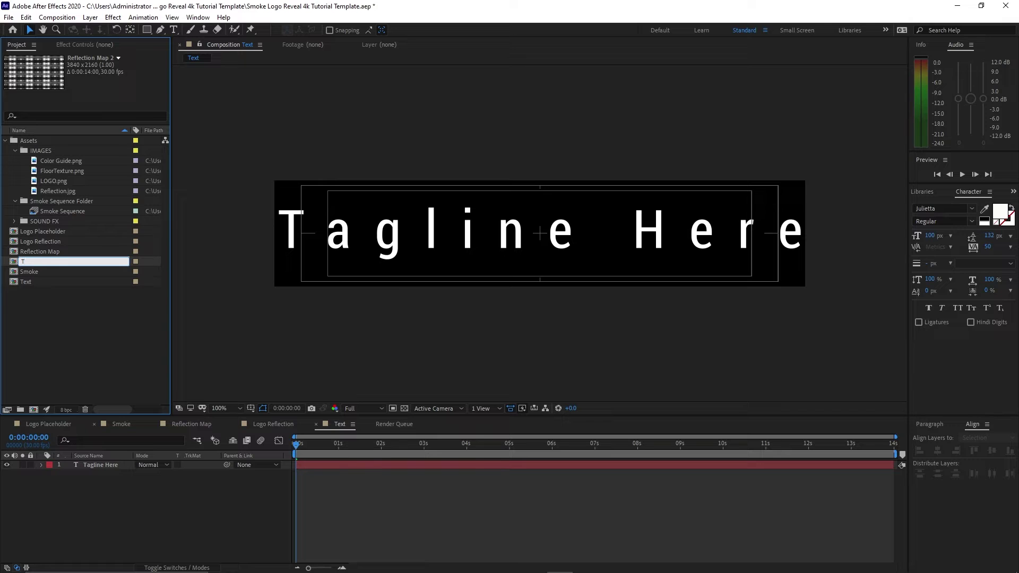
{"action": "type", "text": "ext R"}
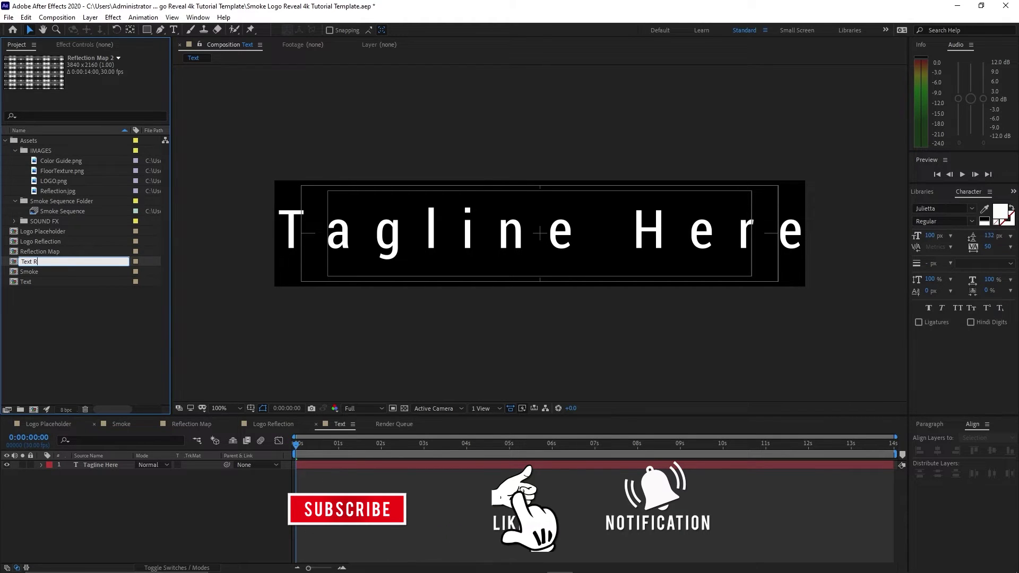
{"action": "type", "text": "eflect"}
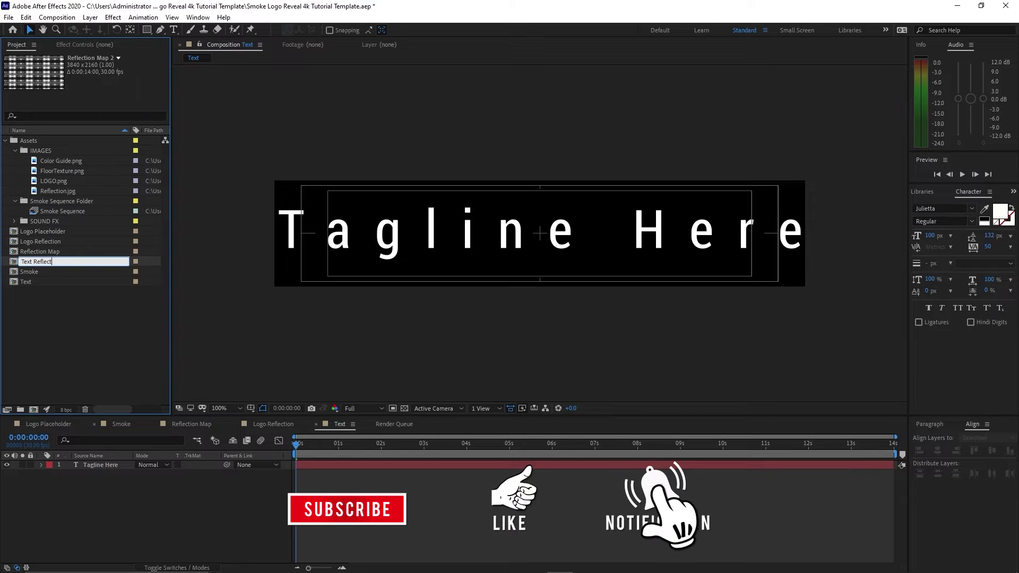
{"action": "type", "text": "ion"}
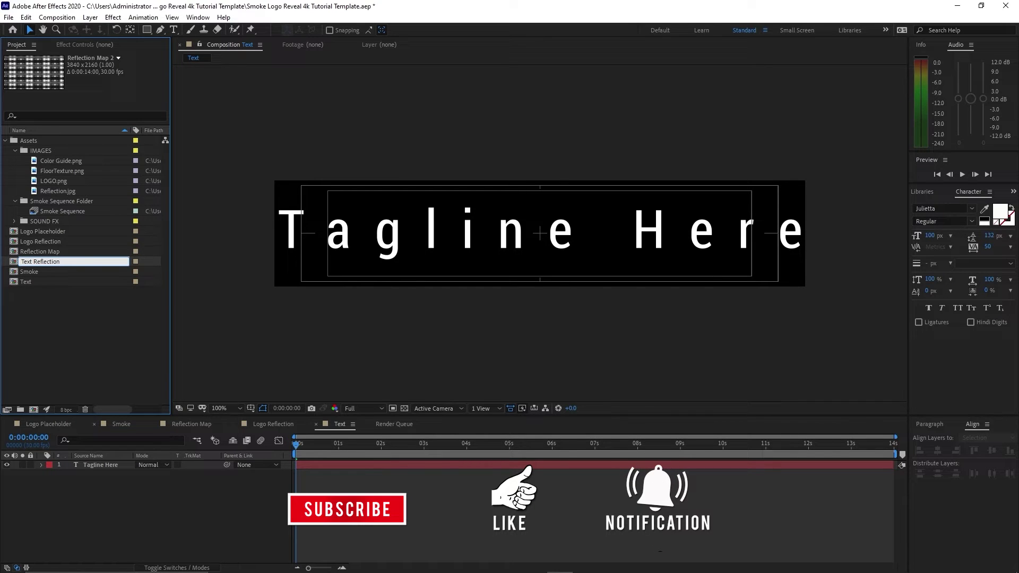
{"action": "left_click", "coordinate": [77, 317]}
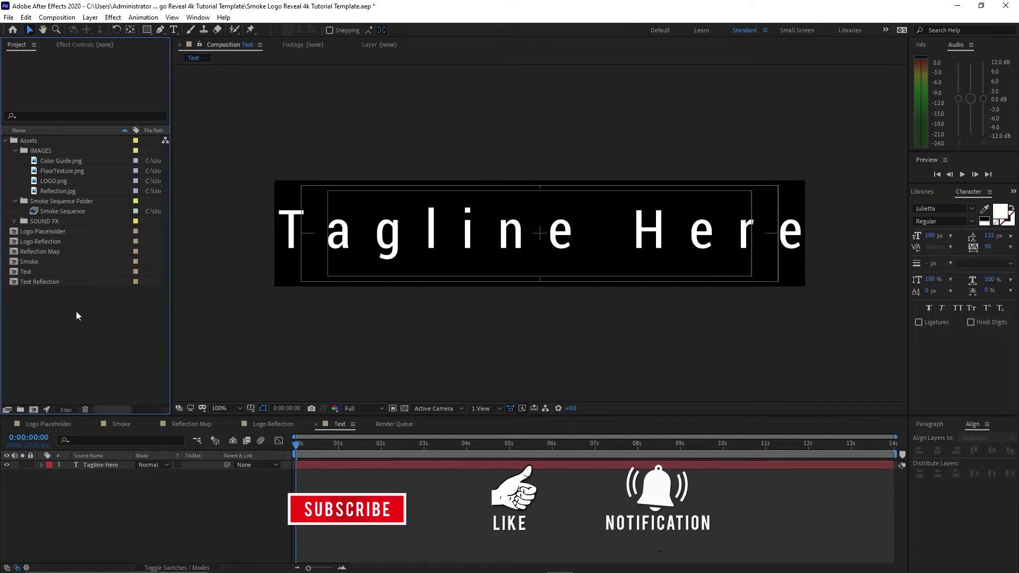
{"action": "double_click", "coordinate": [54, 280]}
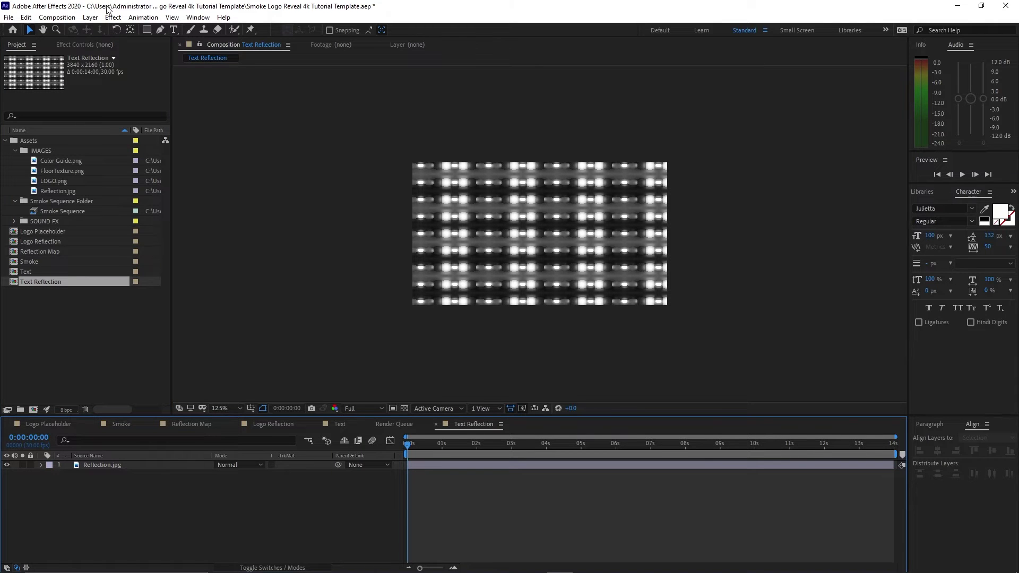
Change the Text Reflection comp settings to 1000 × 200
{"action": "left_click", "coordinate": [55, 18]}
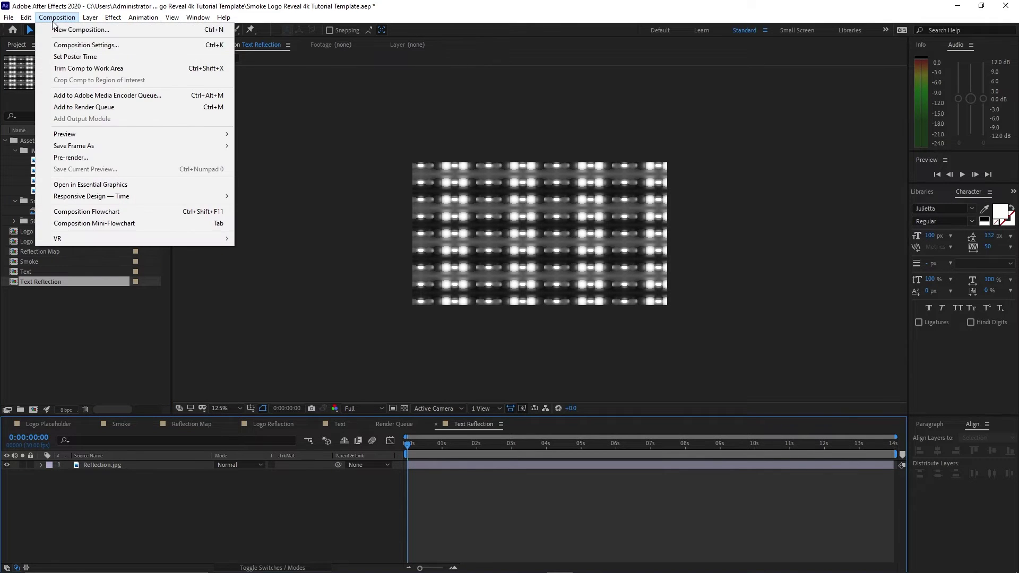
{"action": "left_click", "coordinate": [70, 46]}
{"action": "left_click", "coordinate": [263, 174]}
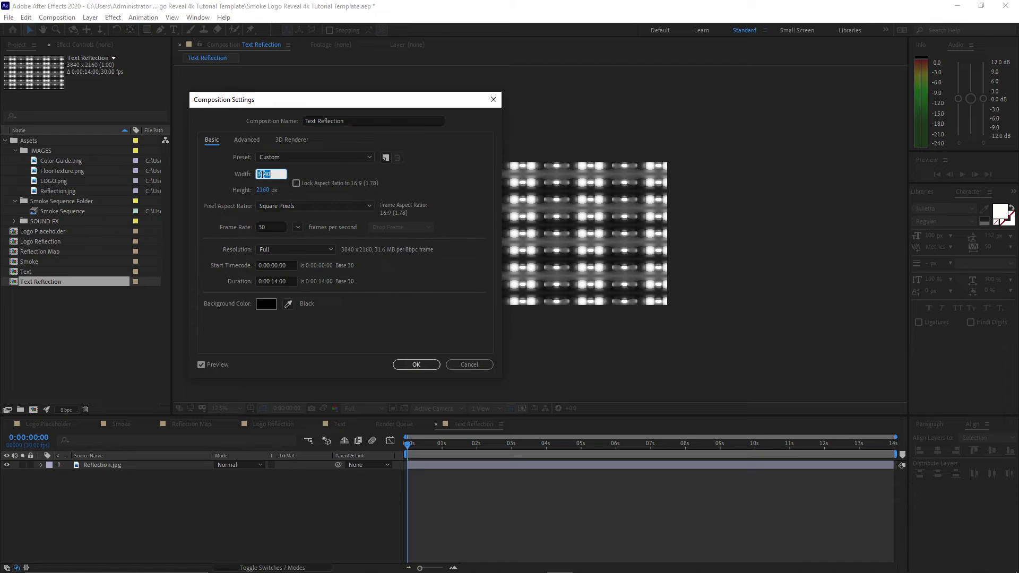
{"action": "type", "text": "1000"}
{"action": "key", "text": "Tab"}
{"action": "type", "text": "200"}
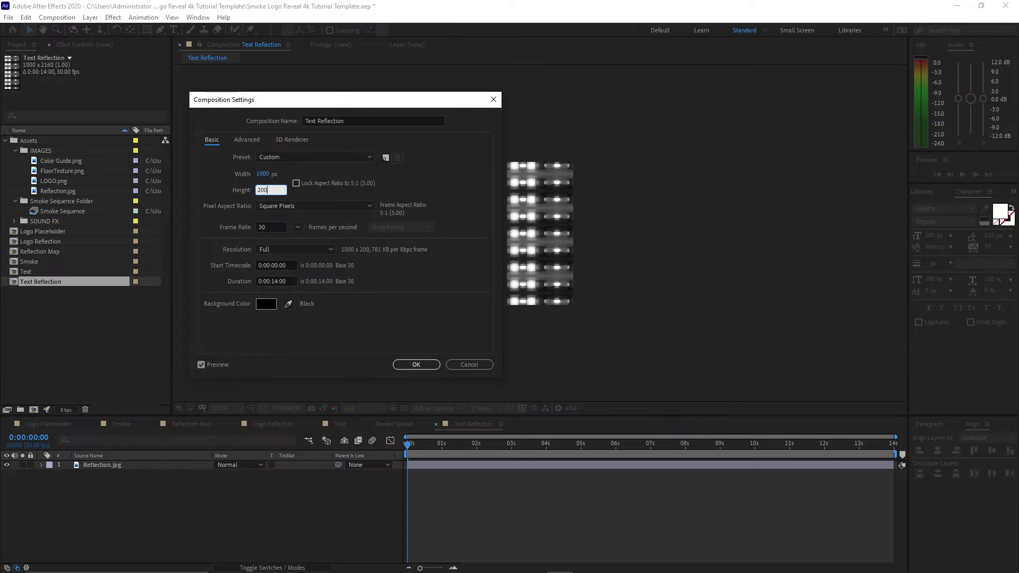
{"action": "left_click", "coordinate": [428, 365]}
Edit the Motion Tile Output Height on the Reflection.jpg layer, entering 2
{"action": "key", "text": "period"}
{"action": "key", "text": "period"}
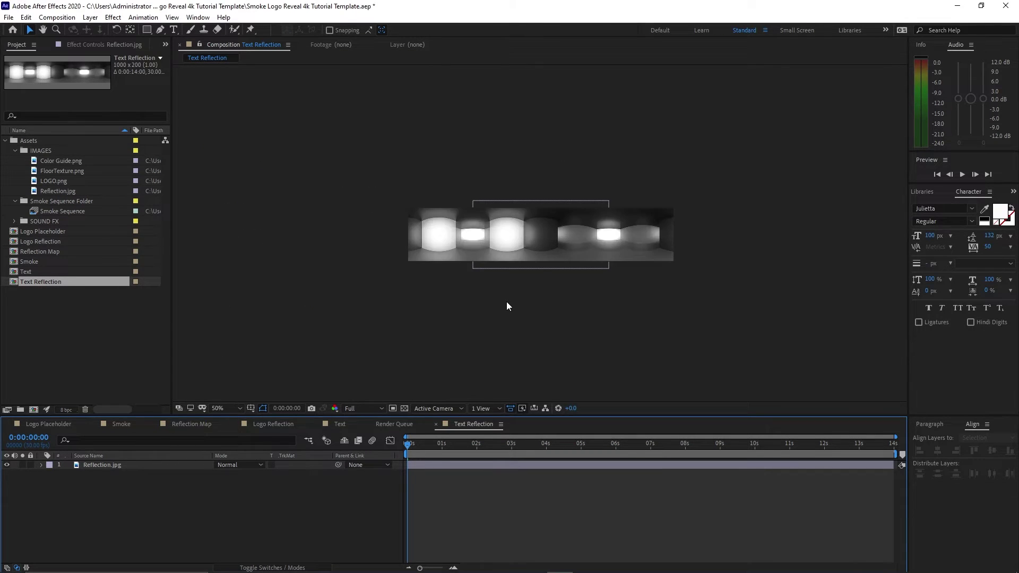
{"action": "left_click", "coordinate": [169, 466]}
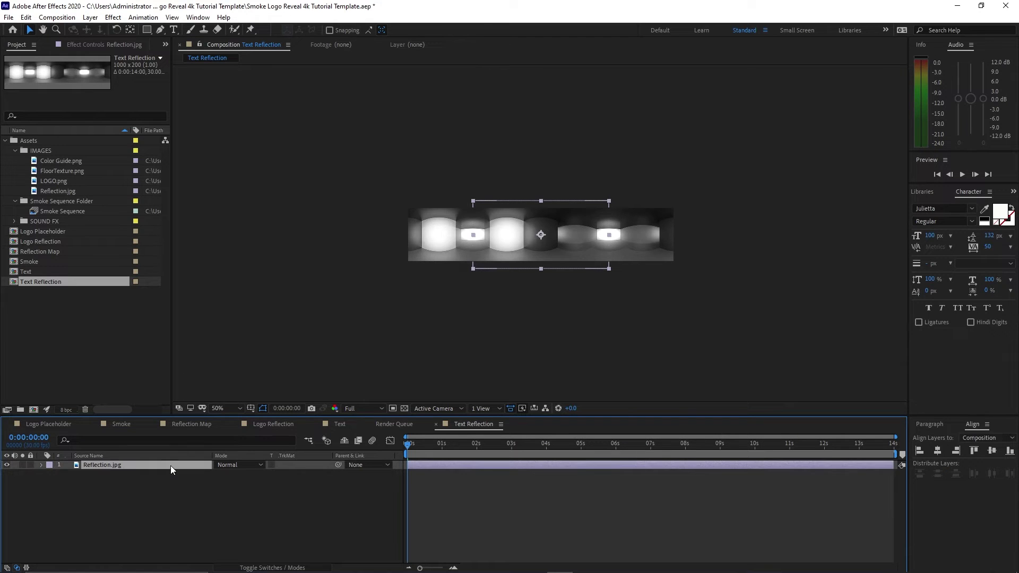
{"action": "left_click", "coordinate": [104, 45]}
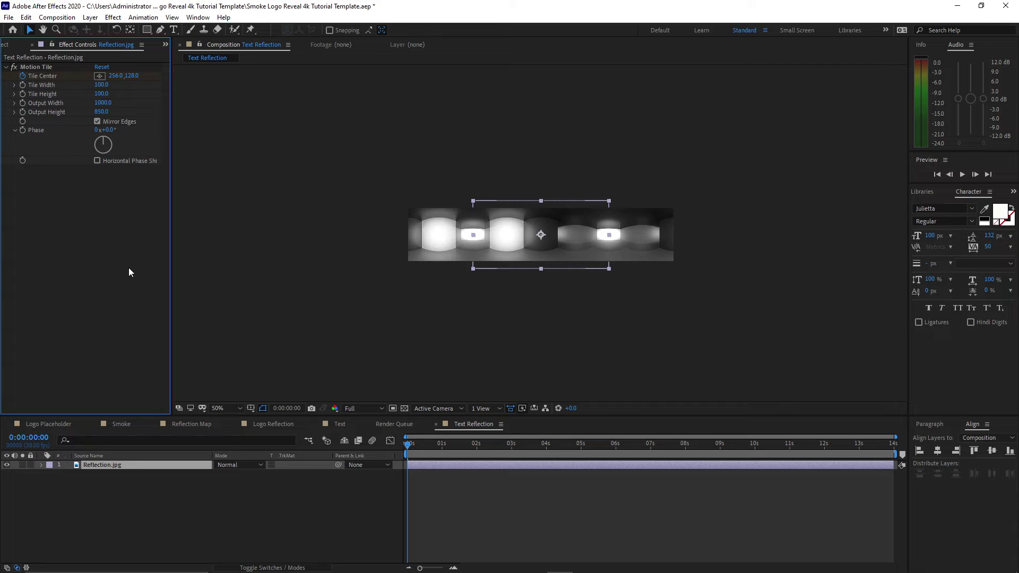
{"action": "left_click", "coordinate": [102, 111]}
{"action": "type", "text": "2"}
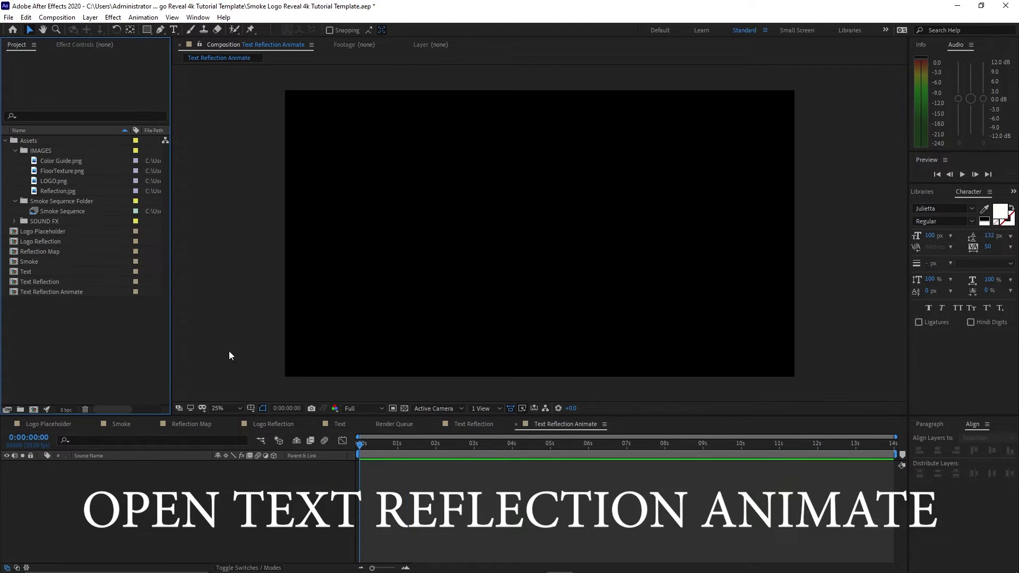
Add Text Reflection, then Text above it, hide the Text layer and select Text Reflection
{"action": "left_click", "coordinate": [79, 281]}
{"action": "left_click_drag", "start_coordinate": [79, 282], "coordinate": [153, 479]}
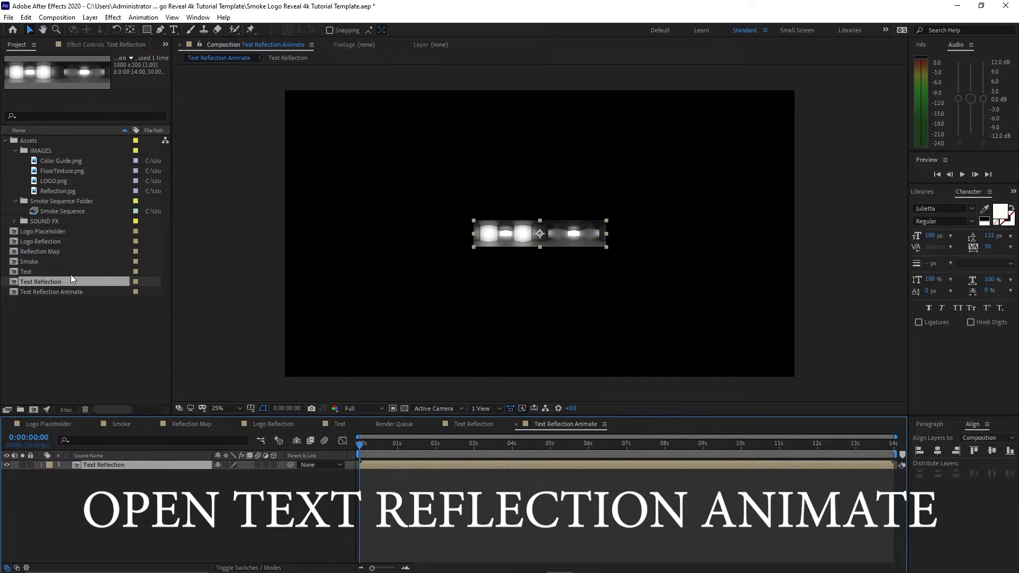
{"action": "left_click_drag", "start_coordinate": [72, 273], "coordinate": [118, 463]}
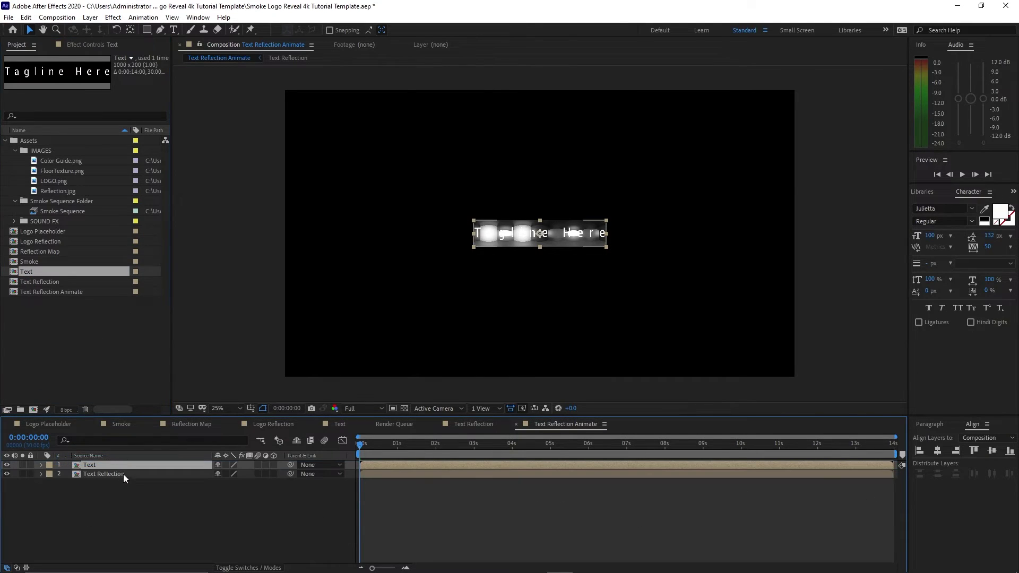
{"action": "left_click", "coordinate": [8, 465]}
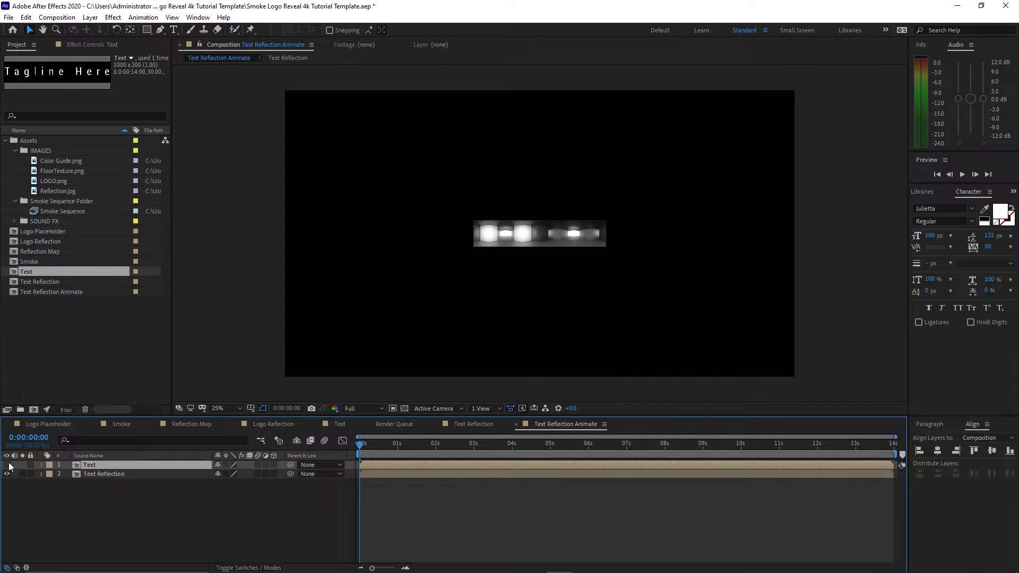
{"action": "left_click", "coordinate": [106, 474]}
{"action": "left_click", "coordinate": [113, 17]}
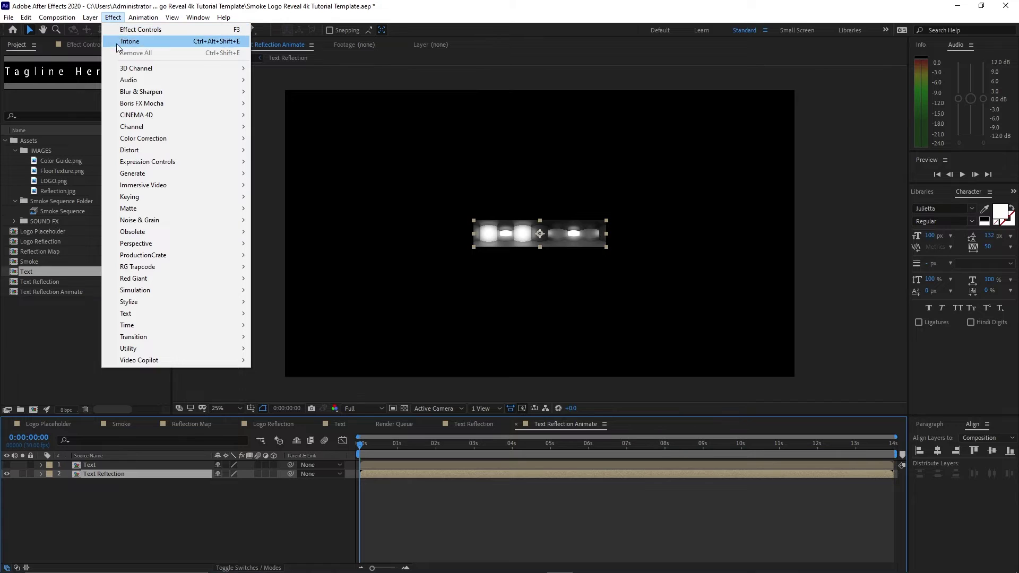
Apply CC Glass to Text Reflection with the Text layer as bump map
{"action": "mouse_move", "coordinate": [145, 304]}
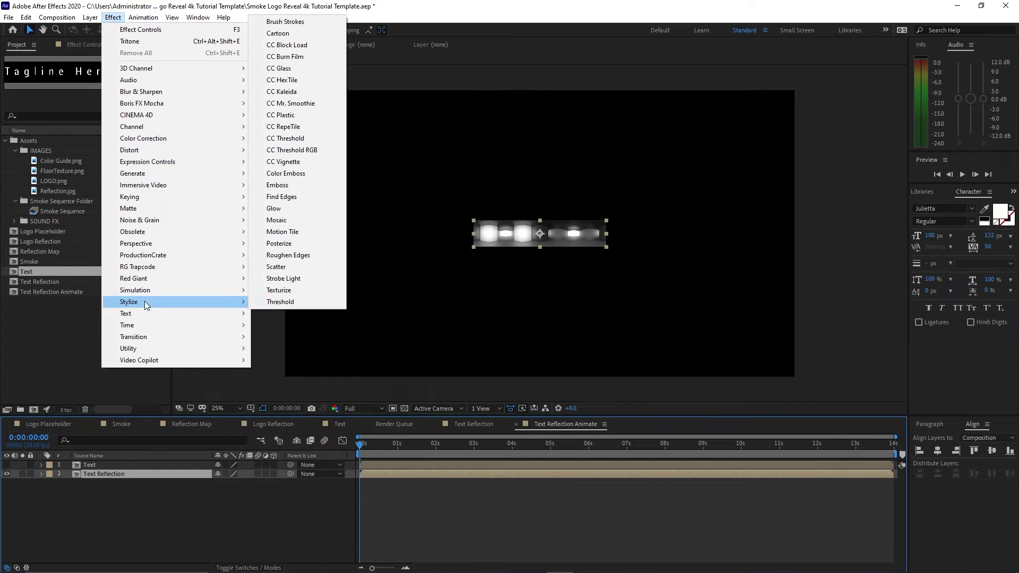
{"action": "left_click", "coordinate": [281, 68]}
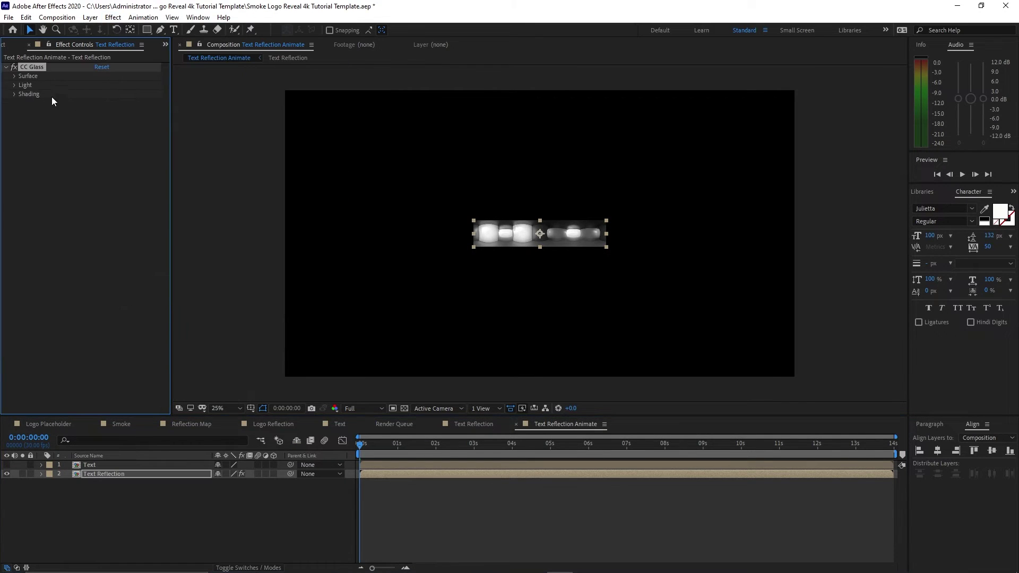
{"action": "left_click", "coordinate": [14, 76]}
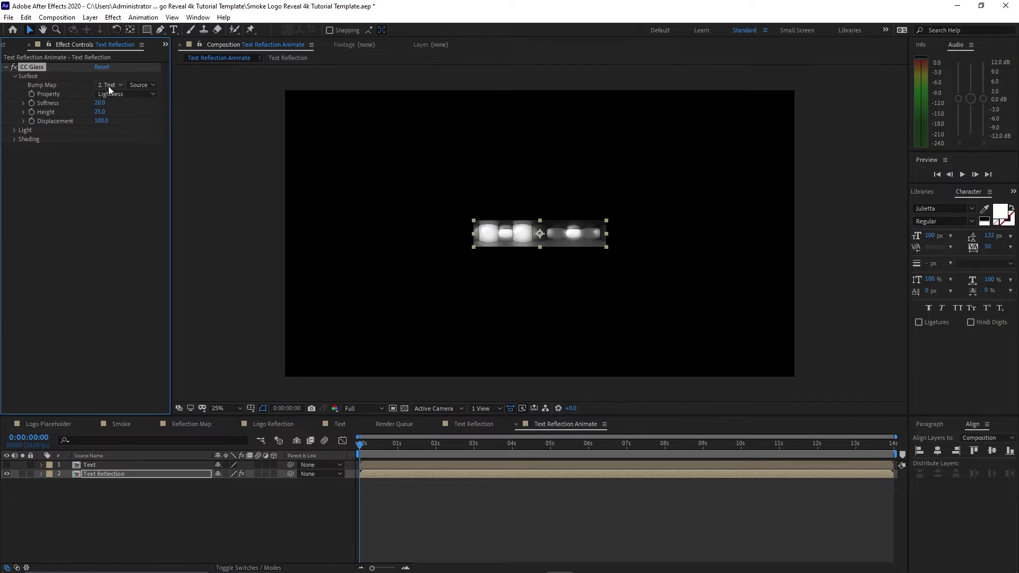
{"action": "left_click", "coordinate": [109, 85]}
{"action": "left_click", "coordinate": [122, 112]}
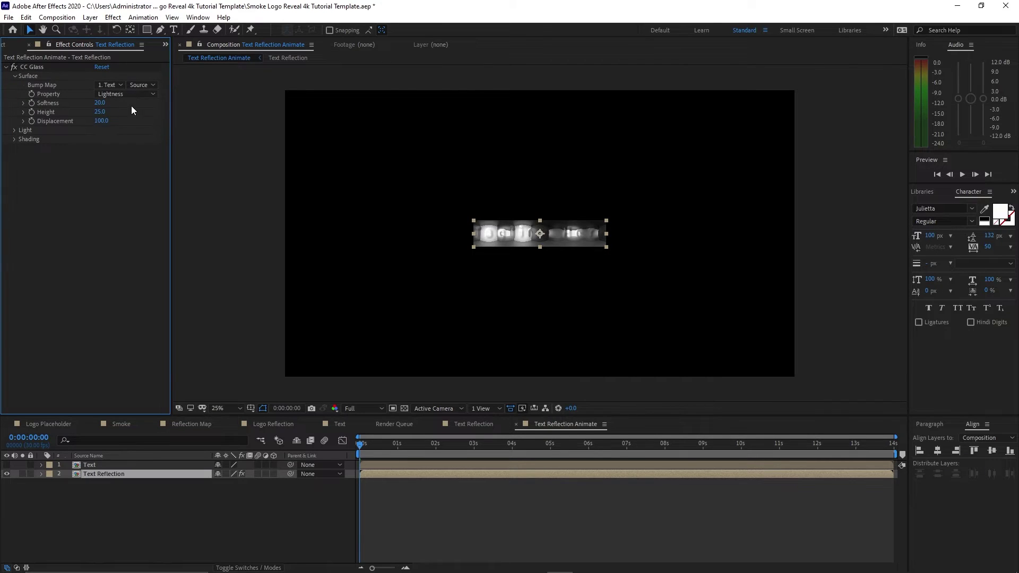
Add CC Blobbylize using the Text layer as blob layer, with Cut Away 0
{"action": "left_click", "coordinate": [113, 17]}
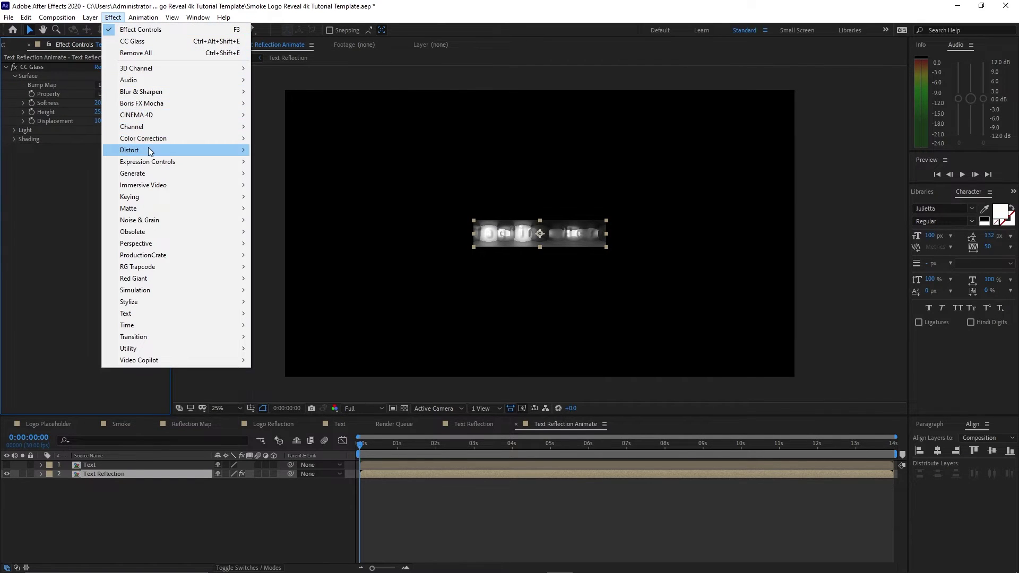
{"action": "mouse_move", "coordinate": [158, 150]}
{"action": "left_click", "coordinate": [276, 192]}
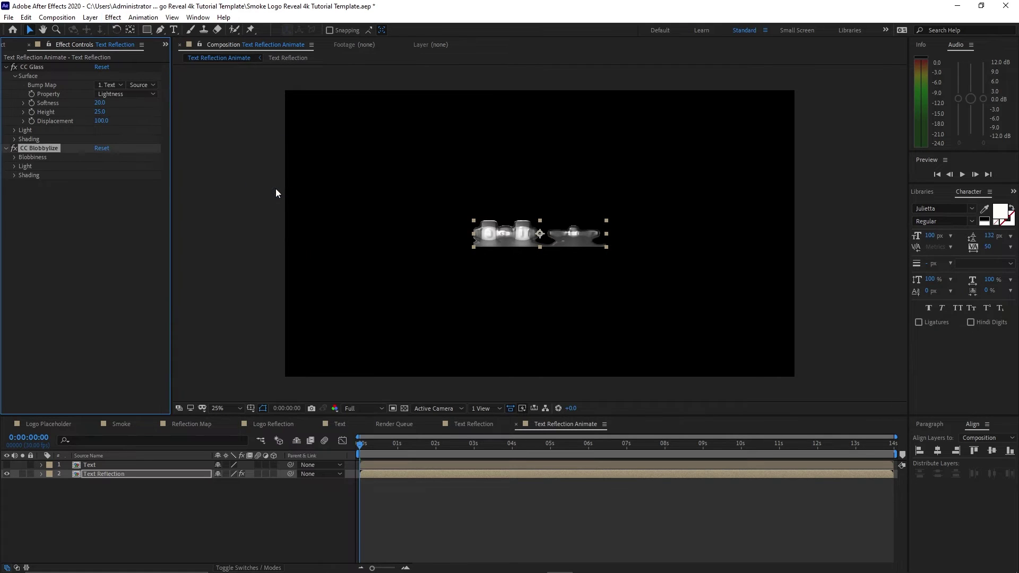
{"action": "left_click", "coordinate": [17, 161]}
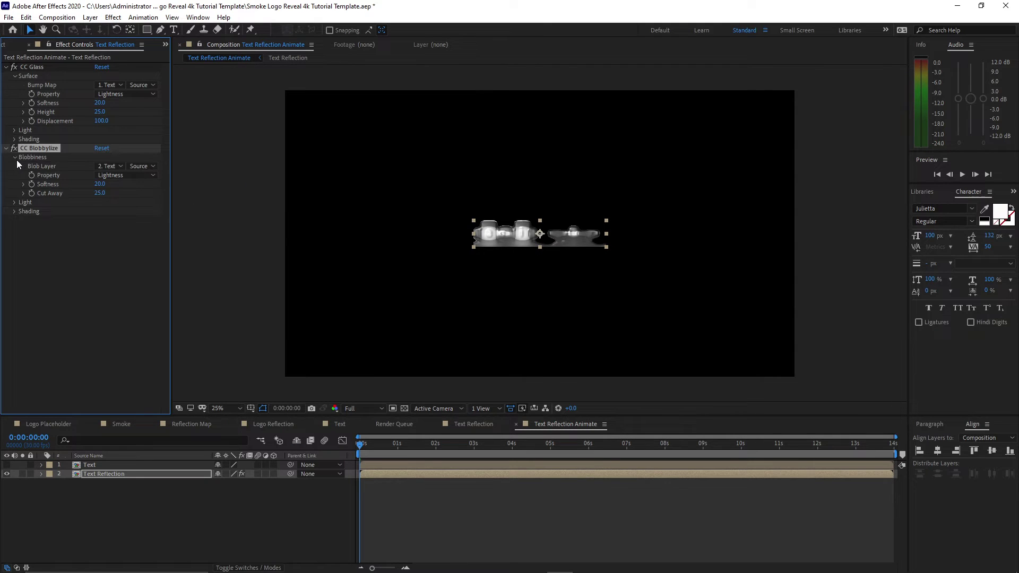
{"action": "left_click", "coordinate": [105, 166]}
{"action": "left_click", "coordinate": [120, 190]}
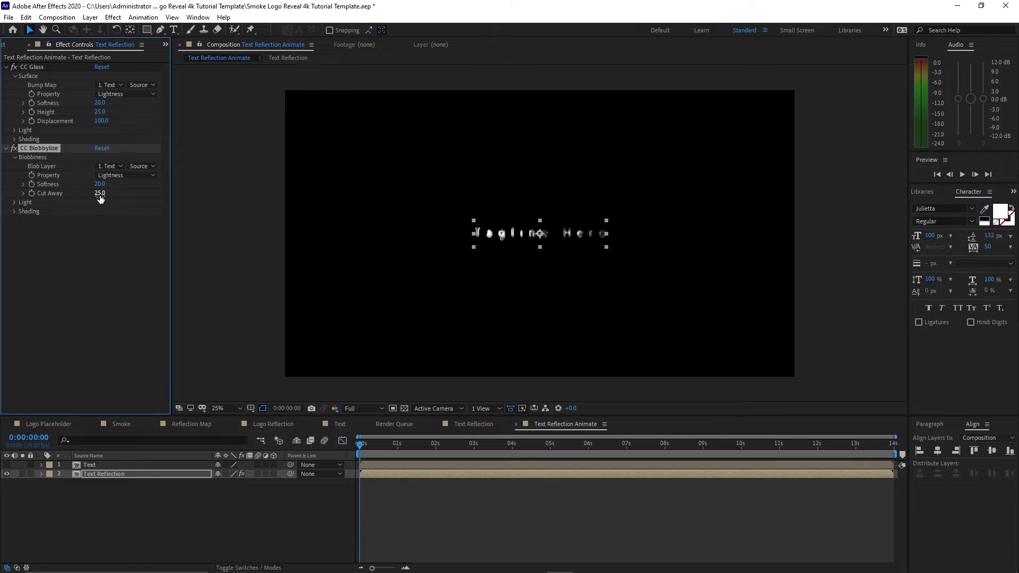
{"action": "left_click_drag", "start_coordinate": [93, 196], "coordinate": [74, 199]}
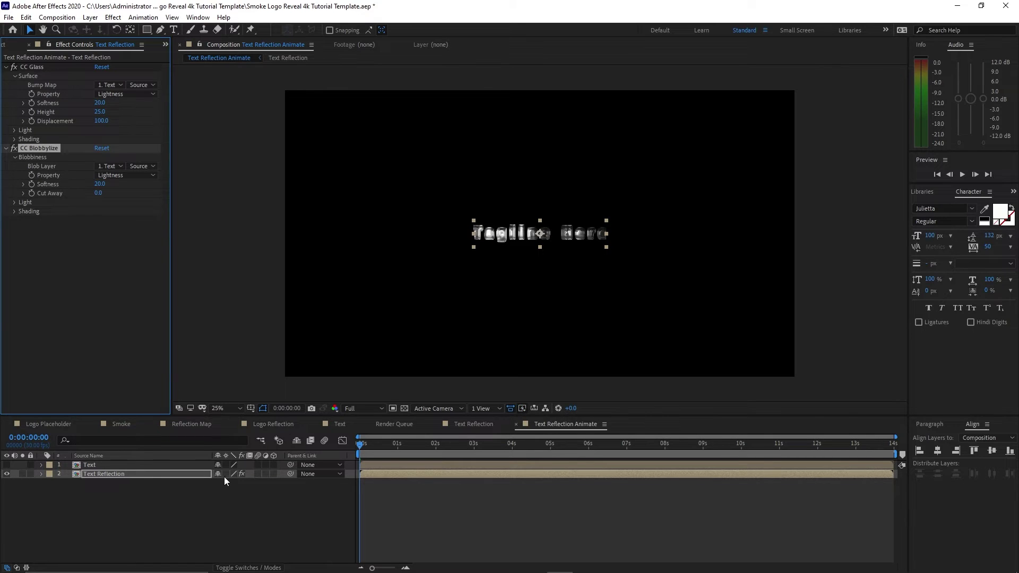
Set Text Reflection's track matte to the Text layer's alpha and check it at 0:00:02:26
{"action": "left_click", "coordinate": [252, 568]}
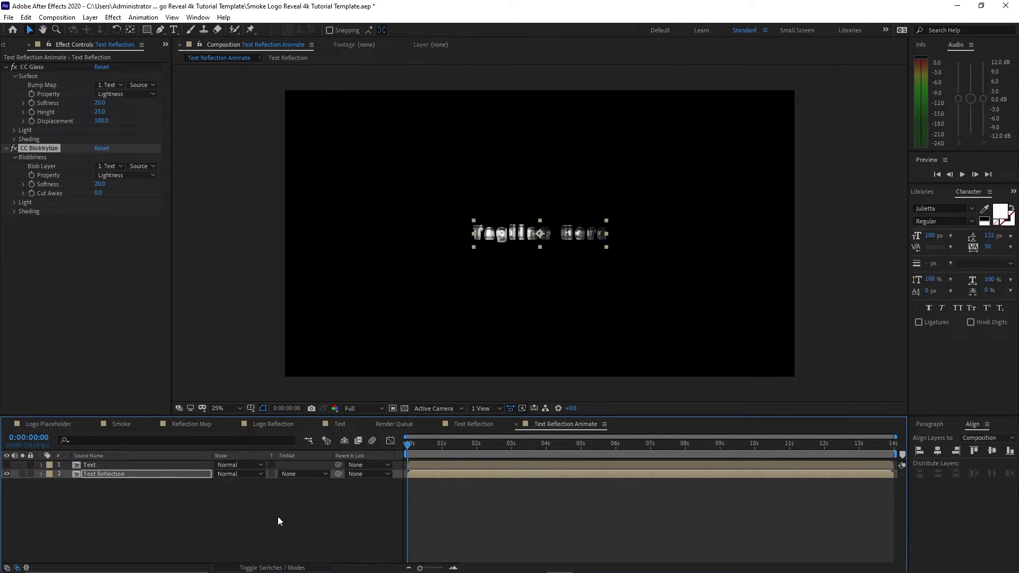
{"action": "left_click", "coordinate": [318, 474]}
{"action": "left_click", "coordinate": [303, 498]}
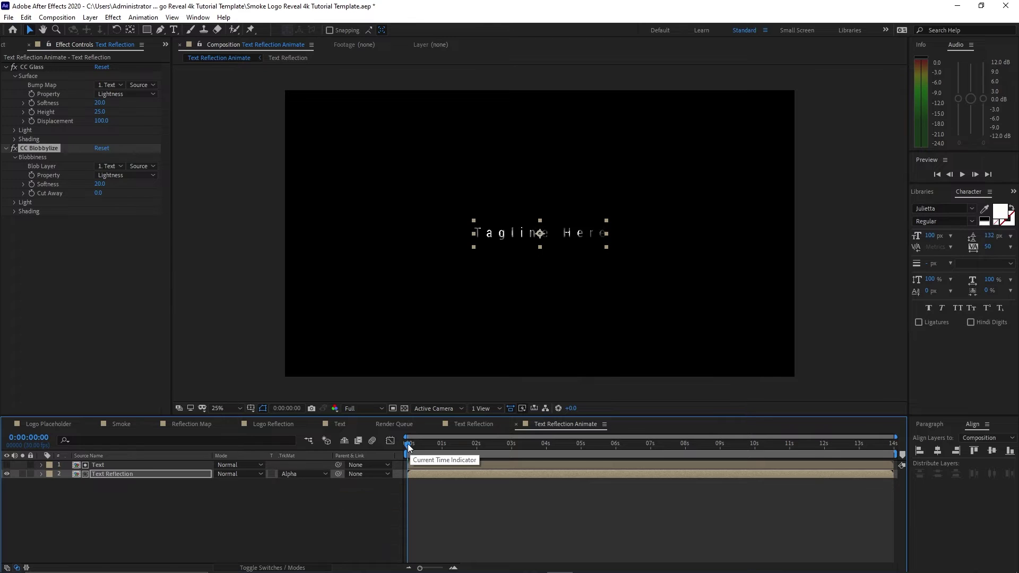
{"action": "left_click_drag", "start_coordinate": [408, 447], "coordinate": [507, 453]}
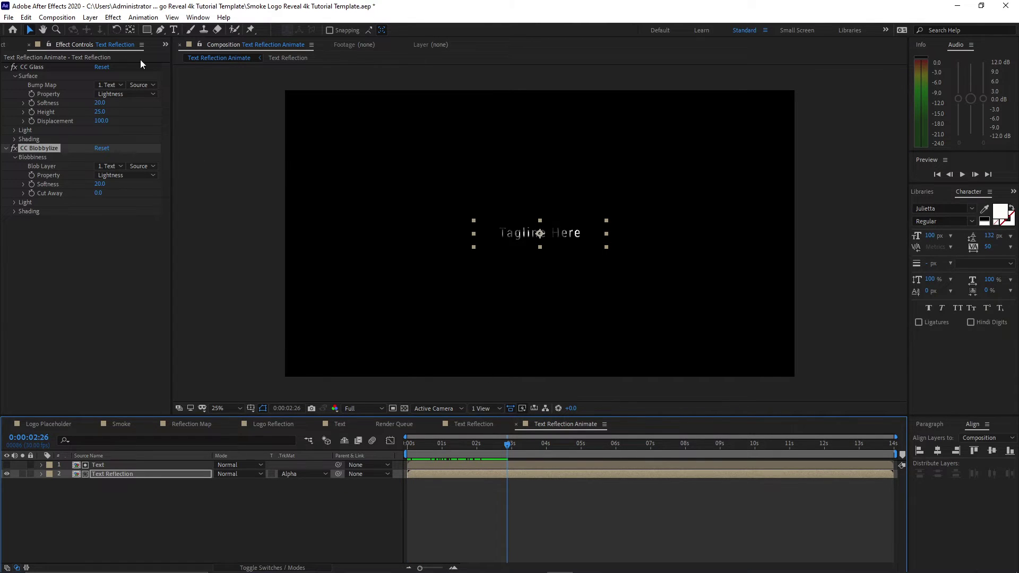
{"action": "left_click", "coordinate": [57, 17]}
Create a 3840×2160, 14-second composition named Main
{"action": "left_click", "coordinate": [68, 28]}
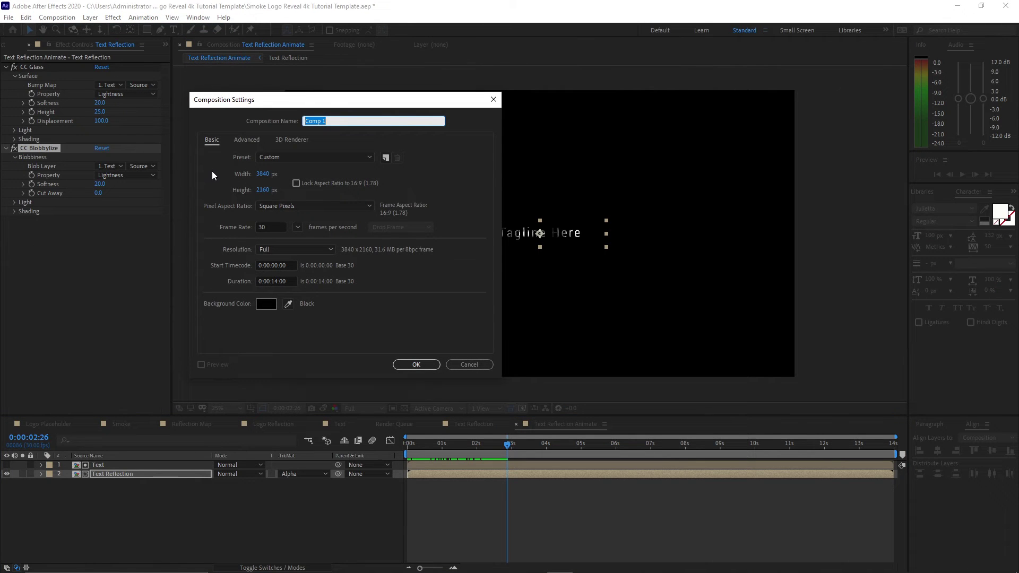
{"action": "type", "text": "Main"}
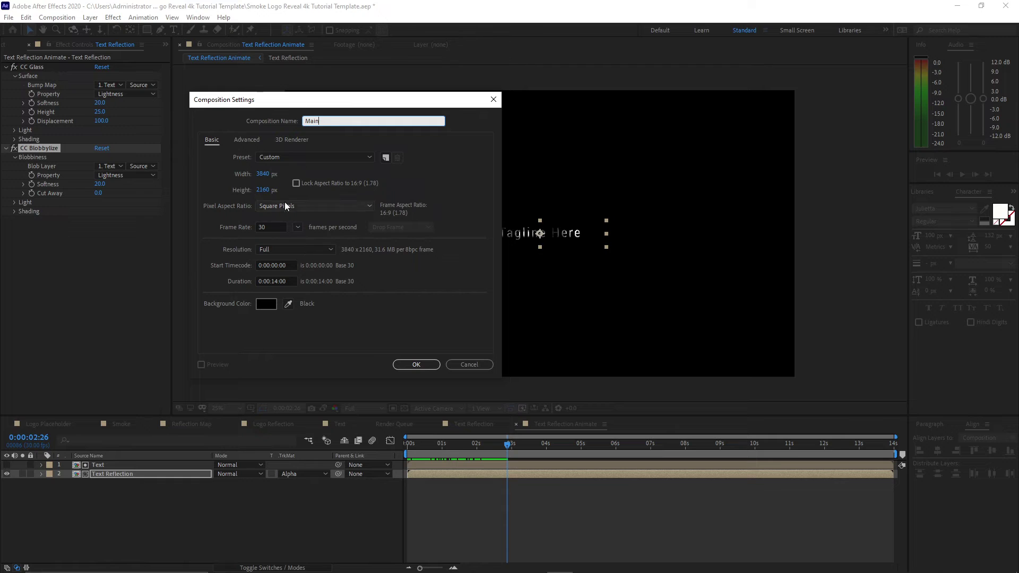
{"action": "left_click", "coordinate": [415, 365]}
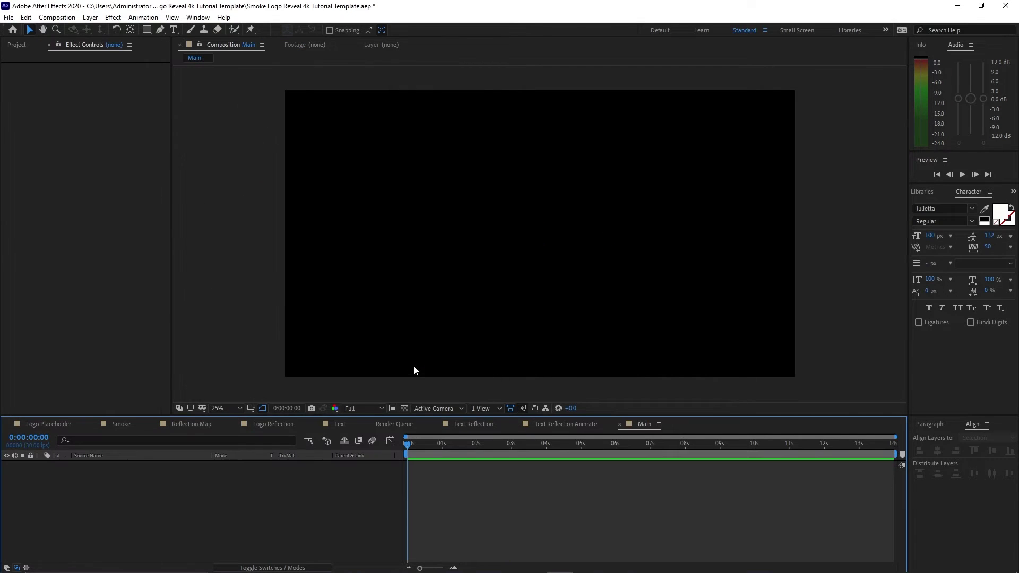
Add Logo Reflection to Main, trim it to start at 4 seconds, and make it a 3D layer
{"action": "left_click", "coordinate": [16, 45]}
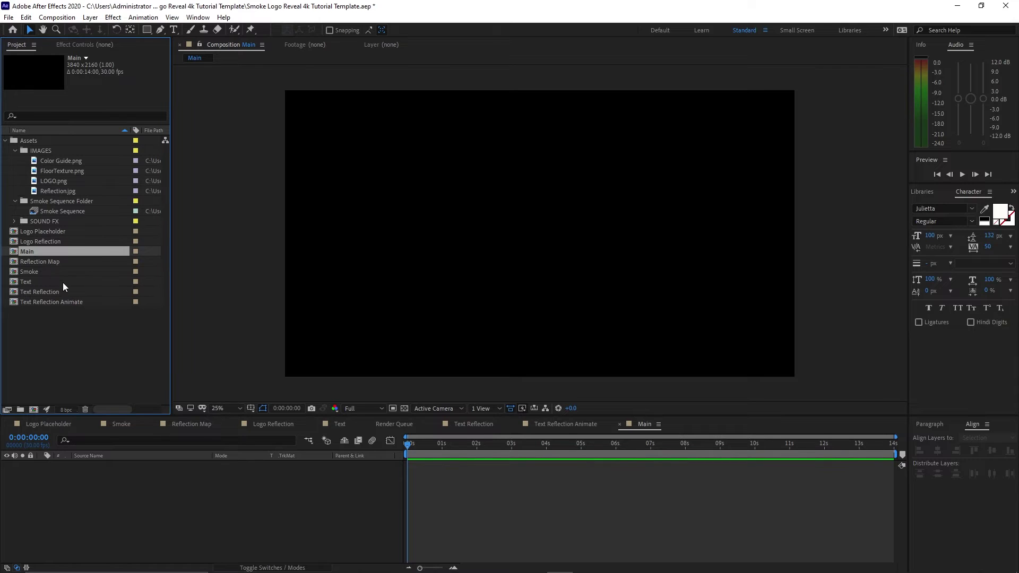
{"action": "left_click_drag", "start_coordinate": [59, 242], "coordinate": [89, 481]}
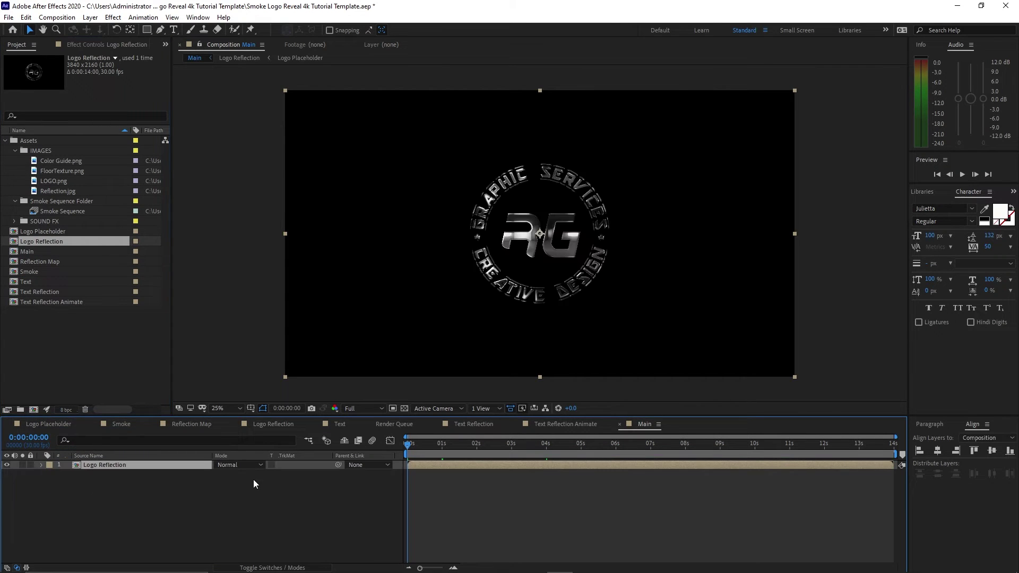
{"action": "left_click_drag", "start_coordinate": [410, 444], "coordinate": [545, 464]}
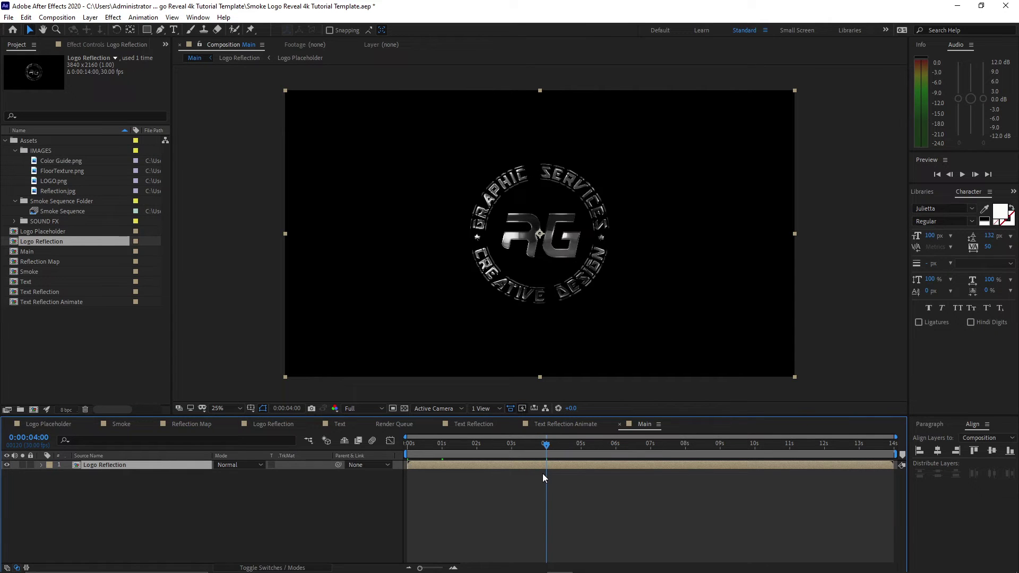
{"action": "key", "text": "alt+bracketleft"}
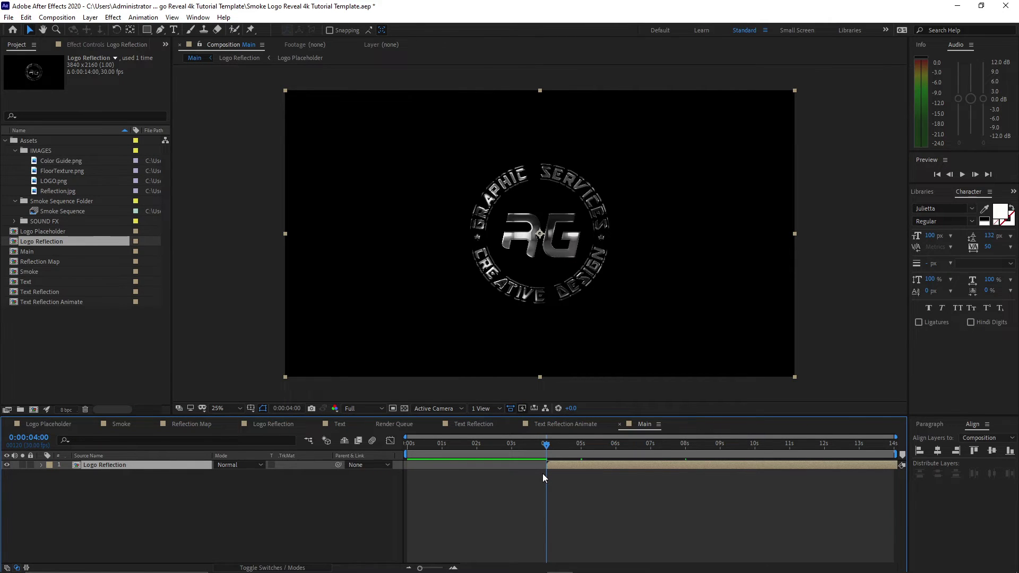
{"action": "key", "text": "t"}
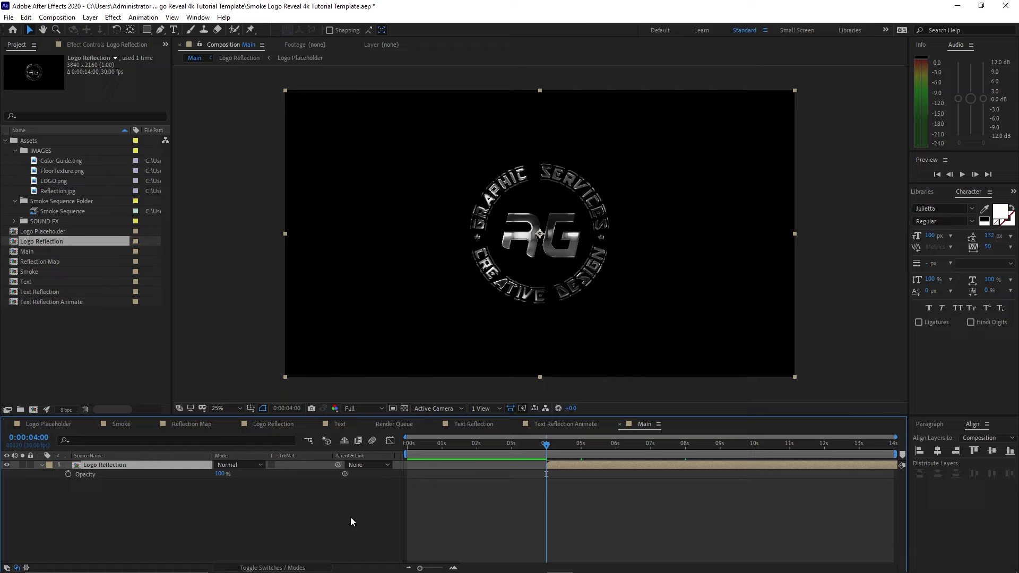
{"action": "left_click", "coordinate": [316, 567]}
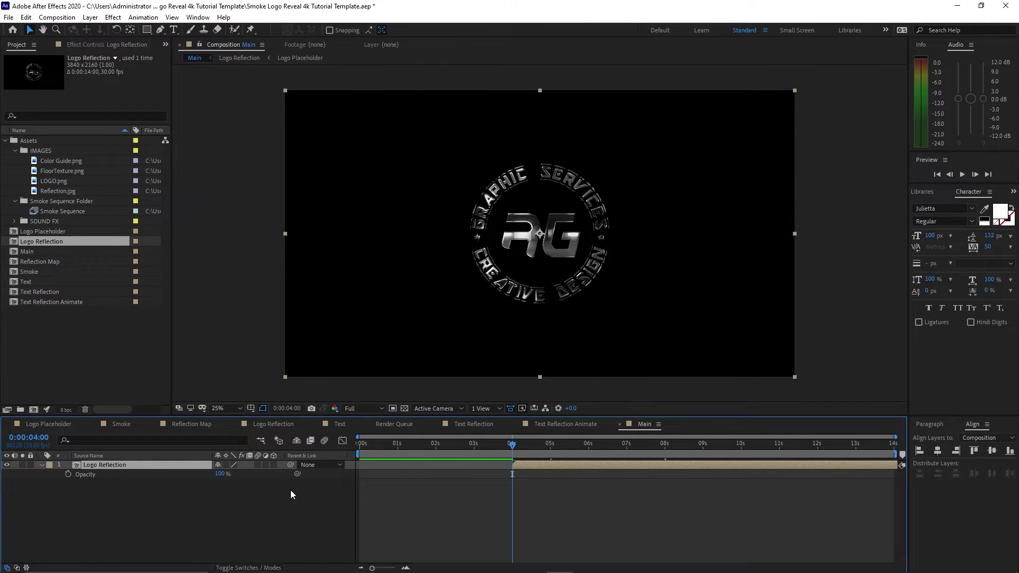
{"action": "left_click", "coordinate": [275, 465]}
Set Logo Reflection's Y position to 768 and keyframe its Opacity at 0% at 5 seconds
{"action": "key", "text": "t"}
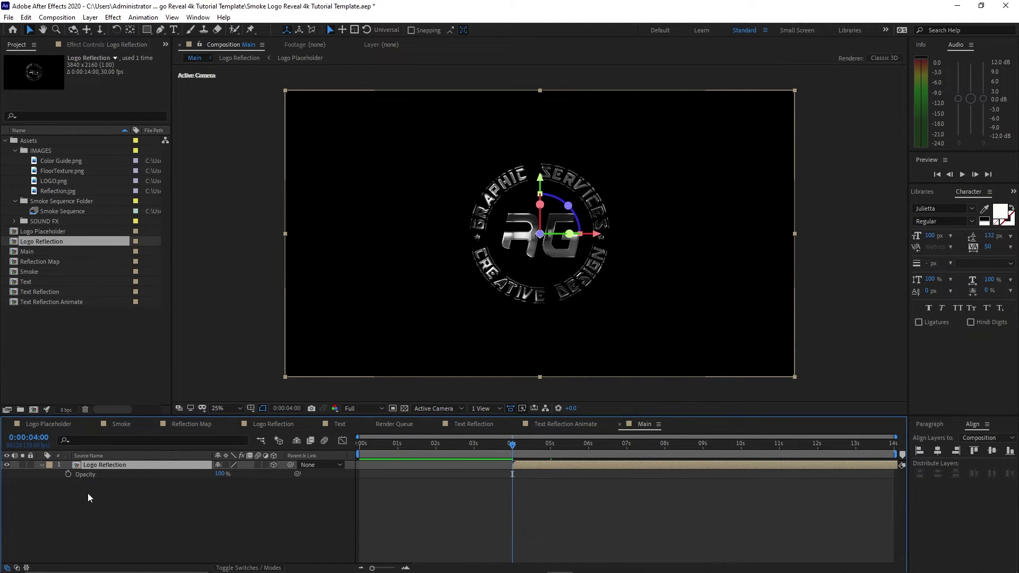
{"action": "key", "text": "shift+p"}
{"action": "left_click", "coordinate": [241, 474]}
{"action": "type", "text": "768"}
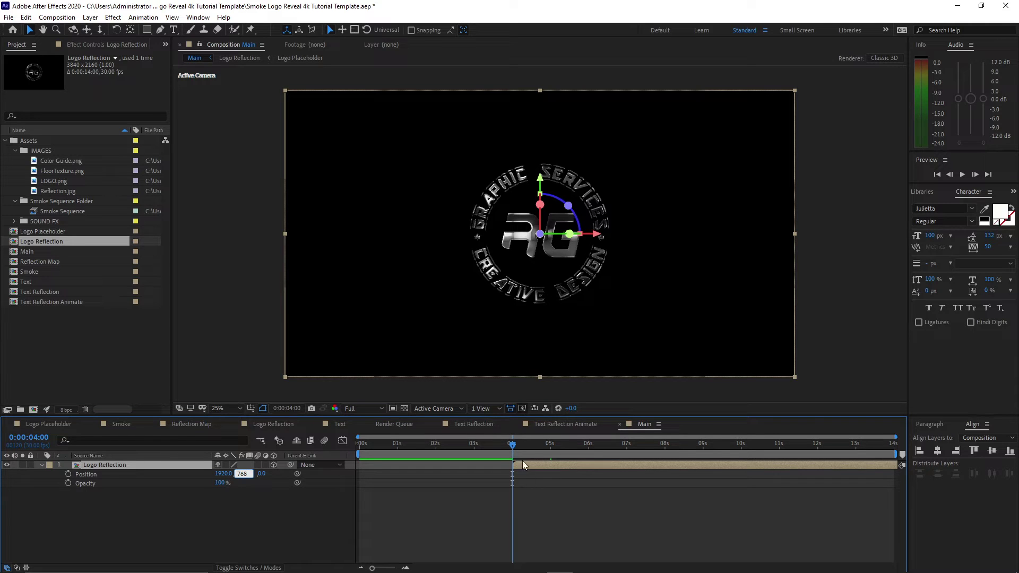
{"action": "left_click_drag", "start_coordinate": [515, 448], "coordinate": [549, 464]}
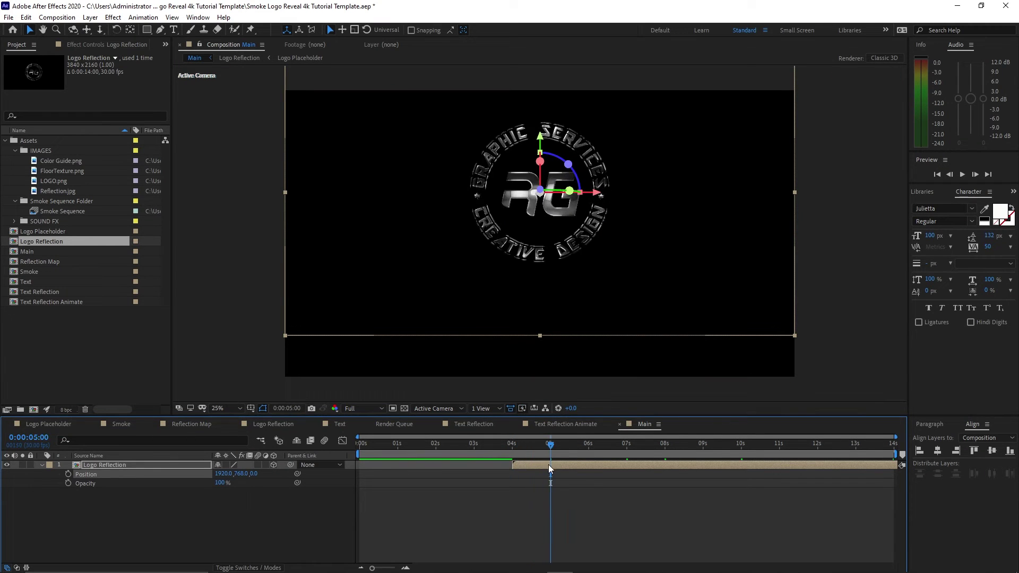
{"action": "left_click", "coordinate": [68, 483]}
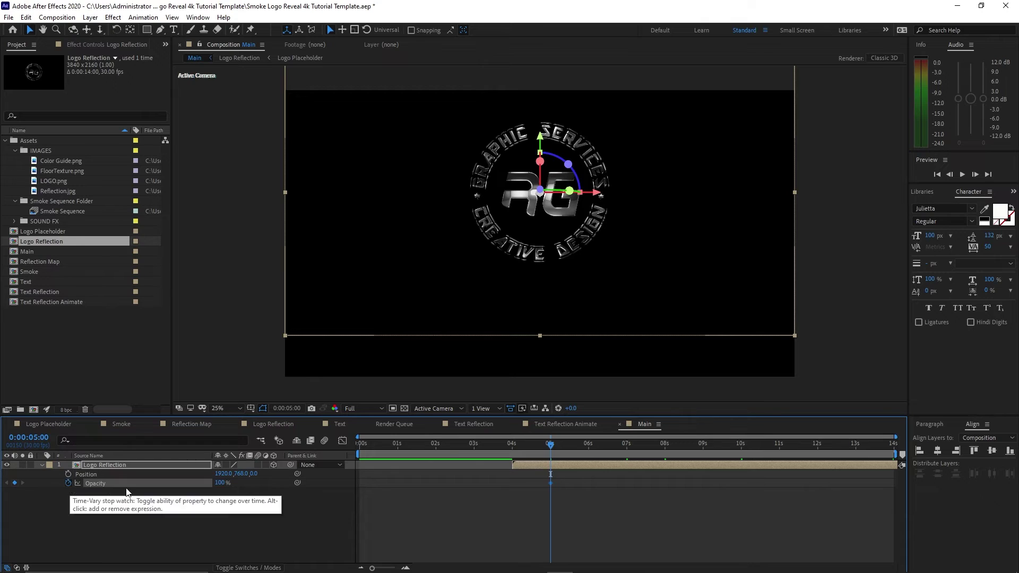
{"action": "left_click", "coordinate": [220, 482]}
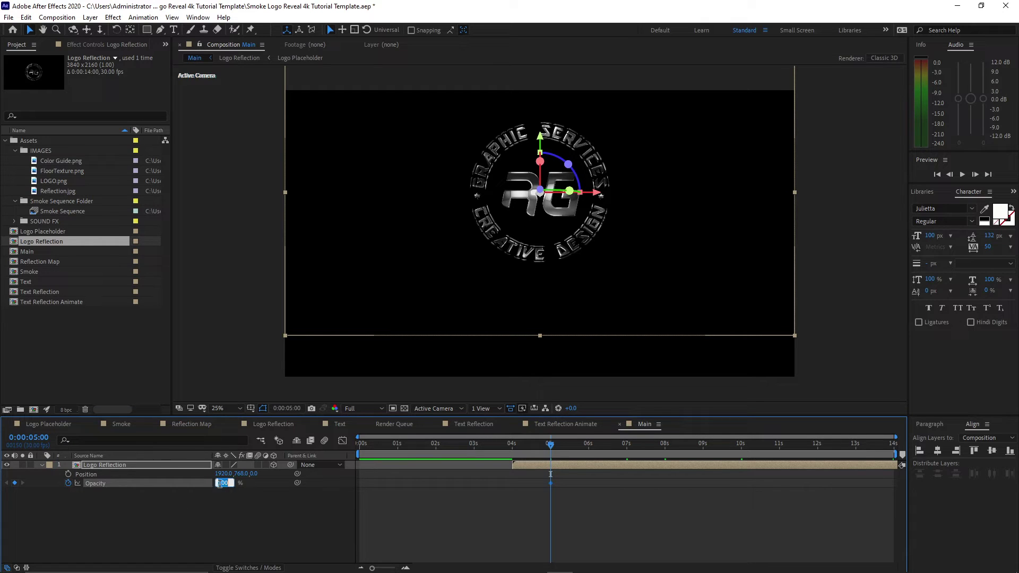
{"action": "type", "text": "0"}
{"action": "left_click", "coordinate": [626, 448]}
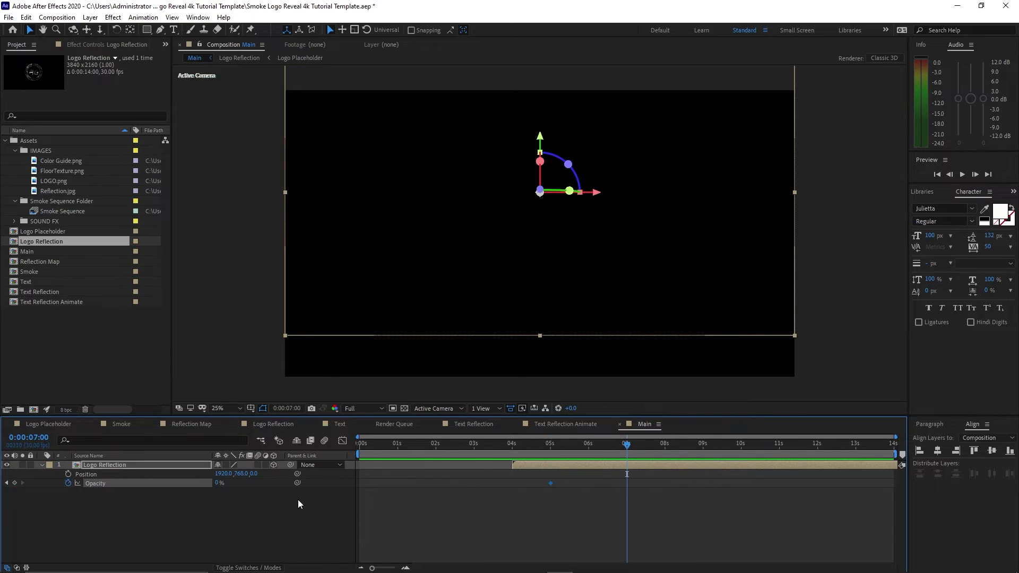
Keyframe Position and 100% Opacity at 7 seconds, then set Z position 795 at 8 seconds
{"action": "left_click", "coordinate": [69, 474]}
{"action": "left_click", "coordinate": [218, 483]}
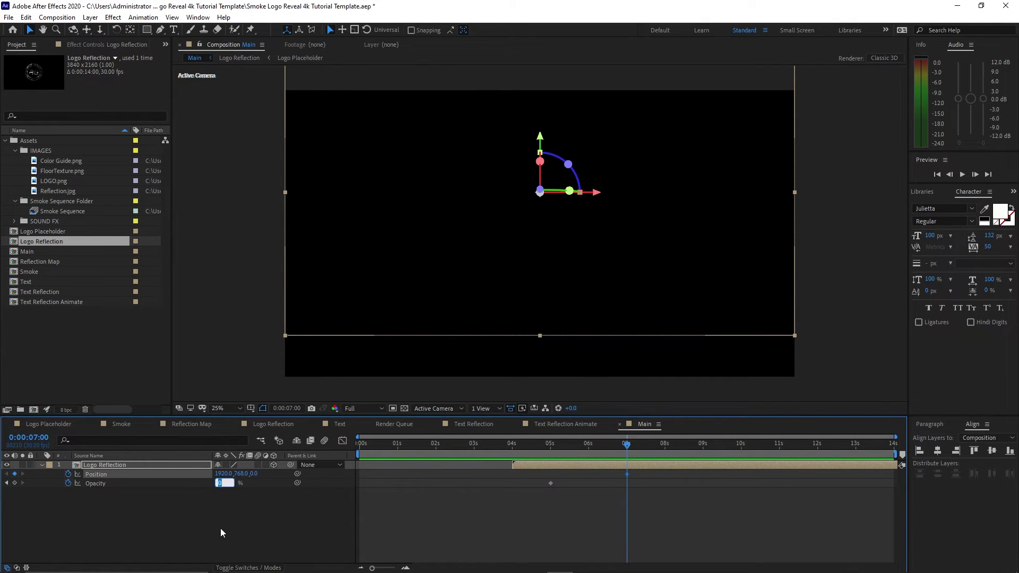
{"action": "type", "text": "100"}
{"action": "left_click", "coordinate": [664, 448]}
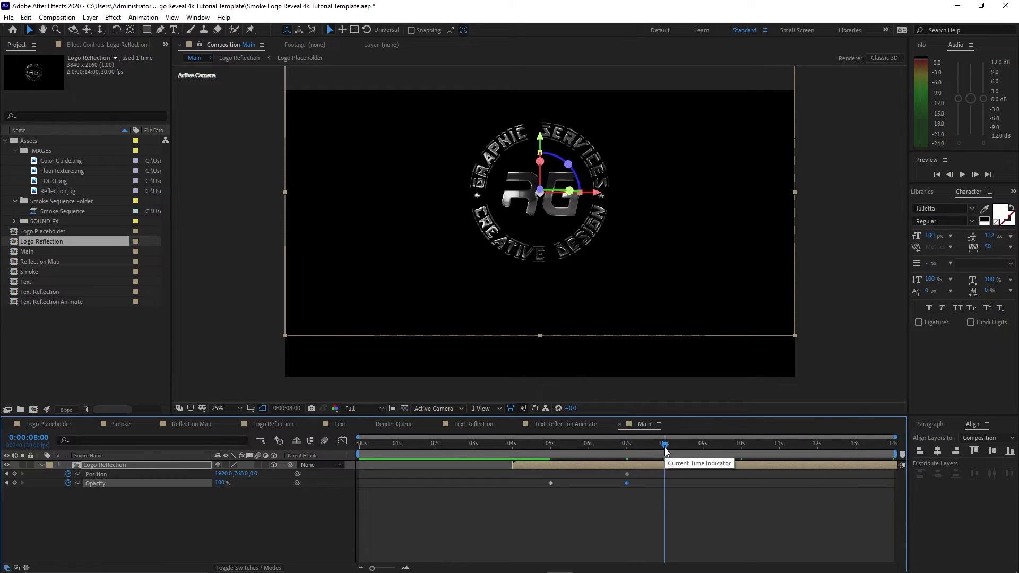
{"action": "left_click", "coordinate": [255, 474]}
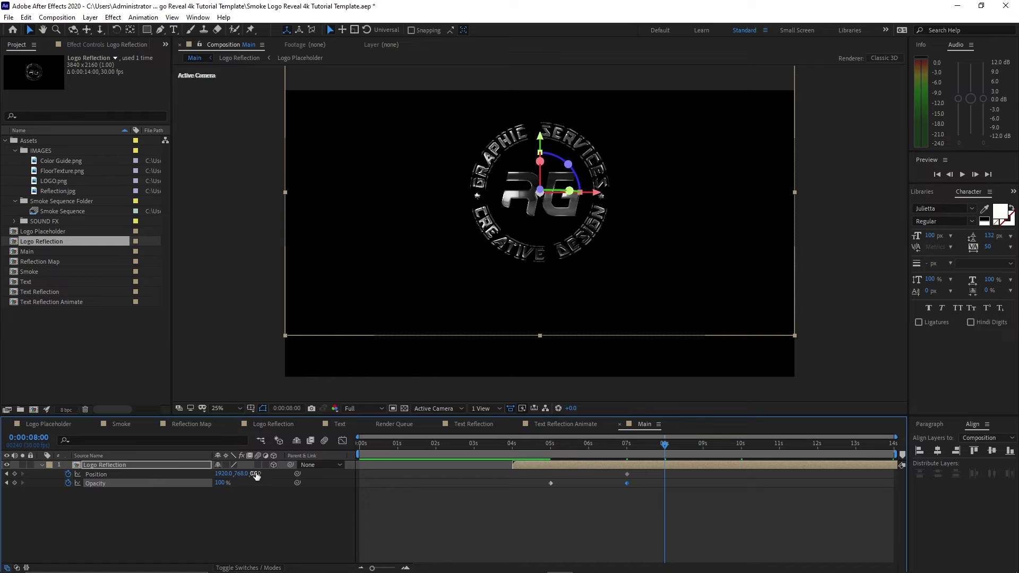
{"action": "type", "text": "795"}
{"action": "left_click_drag", "start_coordinate": [663, 447], "coordinate": [741, 455]}
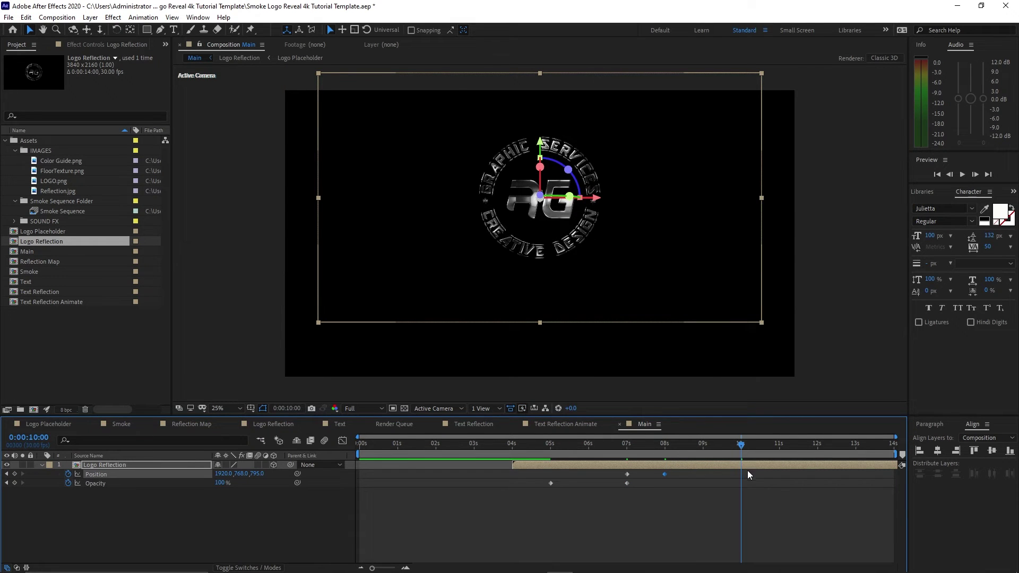
Fade Logo Reflection from 100% at 10 seconds to 0% at the end, and add the Smoke comp
{"action": "left_click", "coordinate": [14, 483]}
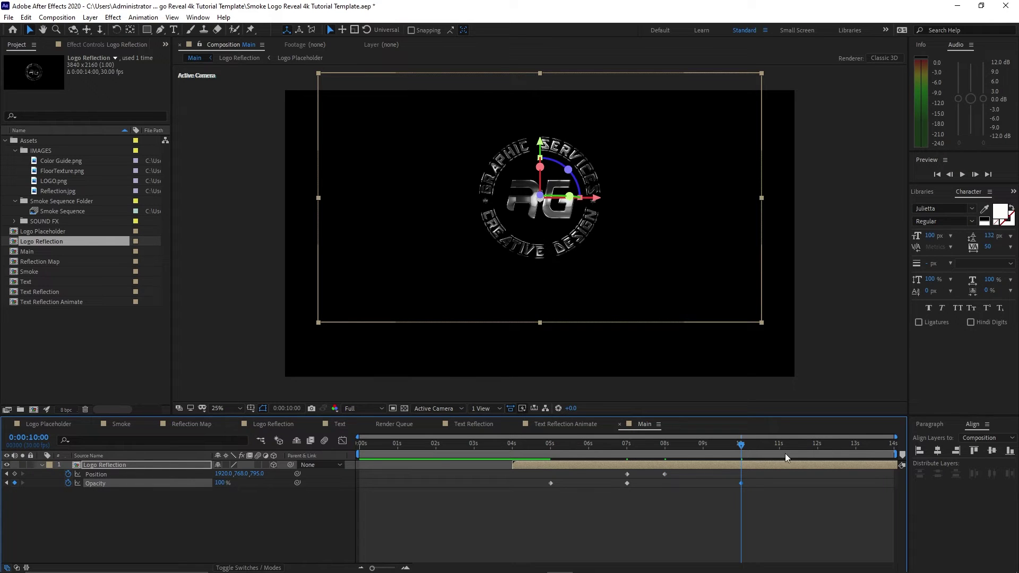
{"action": "left_click_drag", "start_coordinate": [745, 444], "coordinate": [893, 443]}
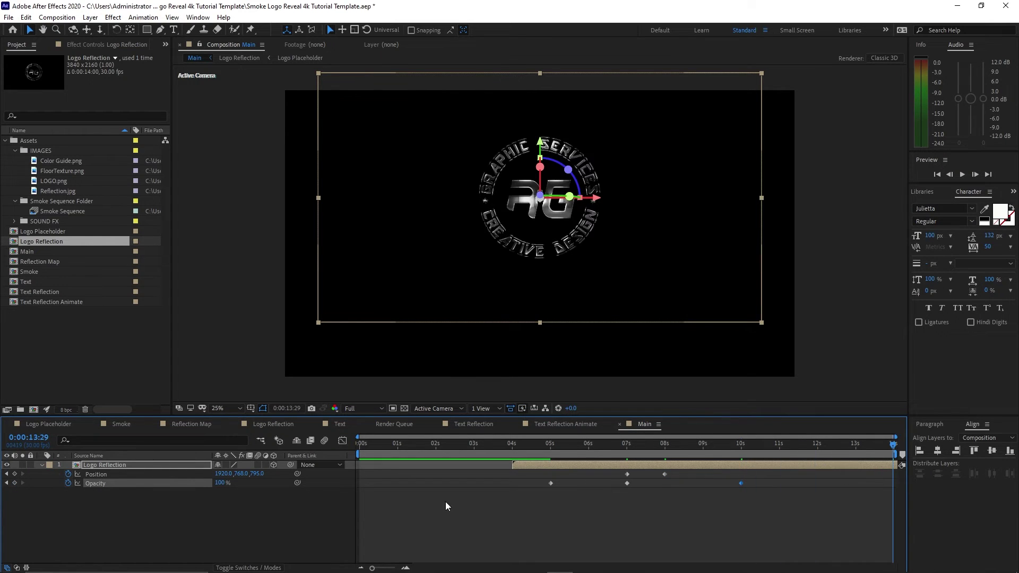
{"action": "left_click_drag", "start_coordinate": [219, 483], "coordinate": [168, 488]}
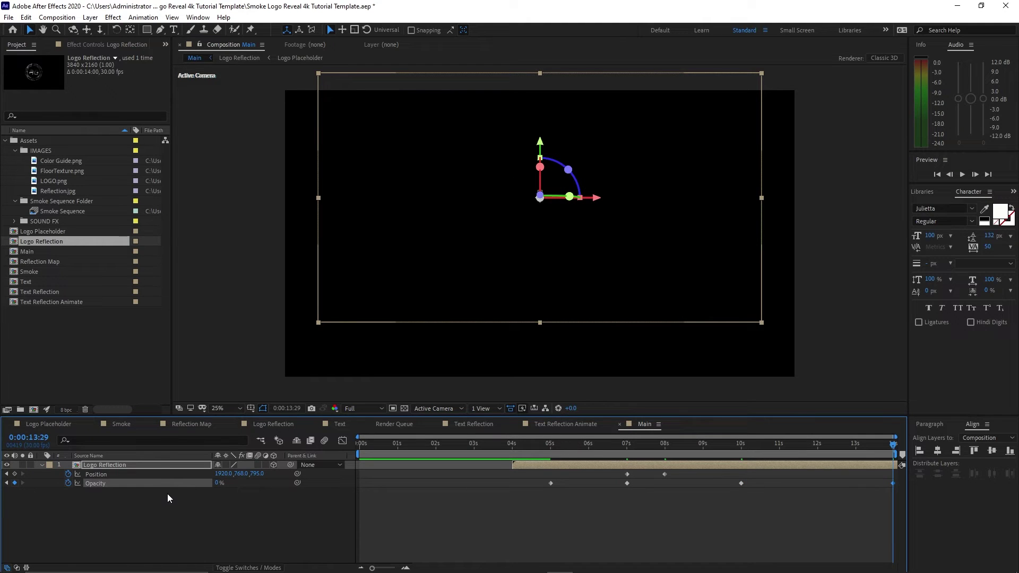
{"action": "left_click_drag", "start_coordinate": [61, 271], "coordinate": [85, 466]}
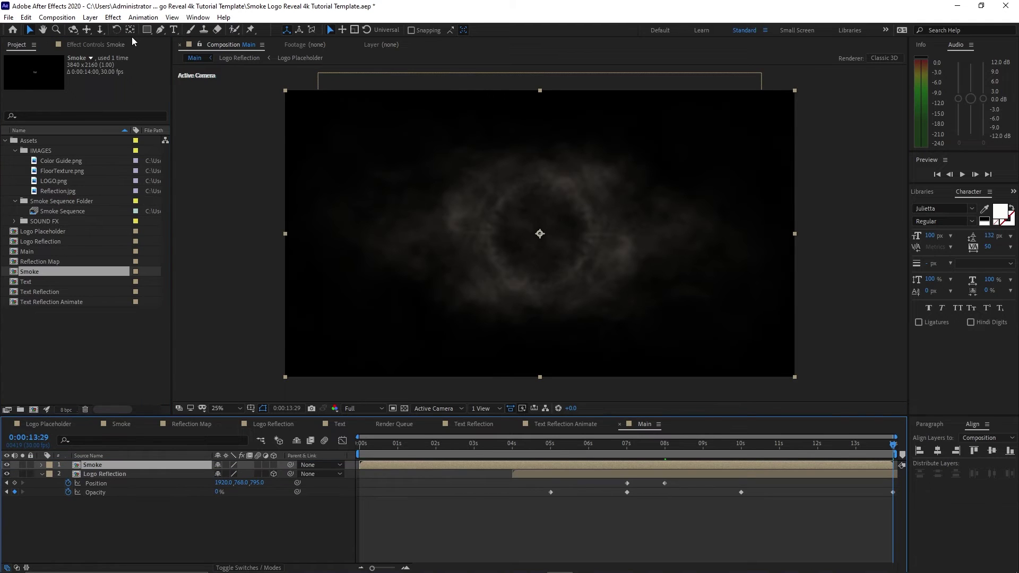
Apply Tritone to Smoke with Highlights 3ED9DE and Midtones 155F71
{"action": "left_click", "coordinate": [113, 17]}
{"action": "mouse_move", "coordinate": [166, 139]}
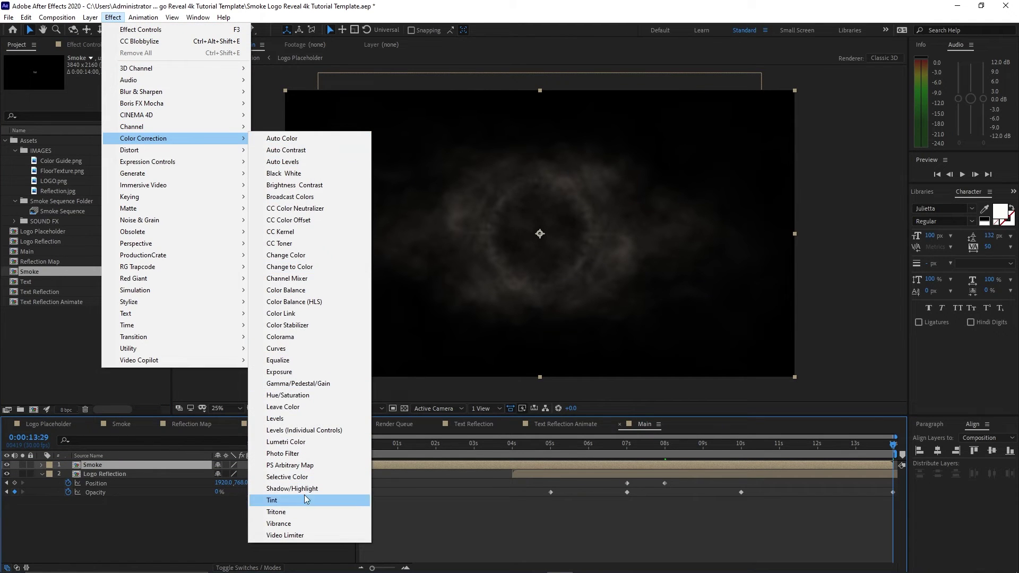
{"action": "left_click", "coordinate": [306, 512]}
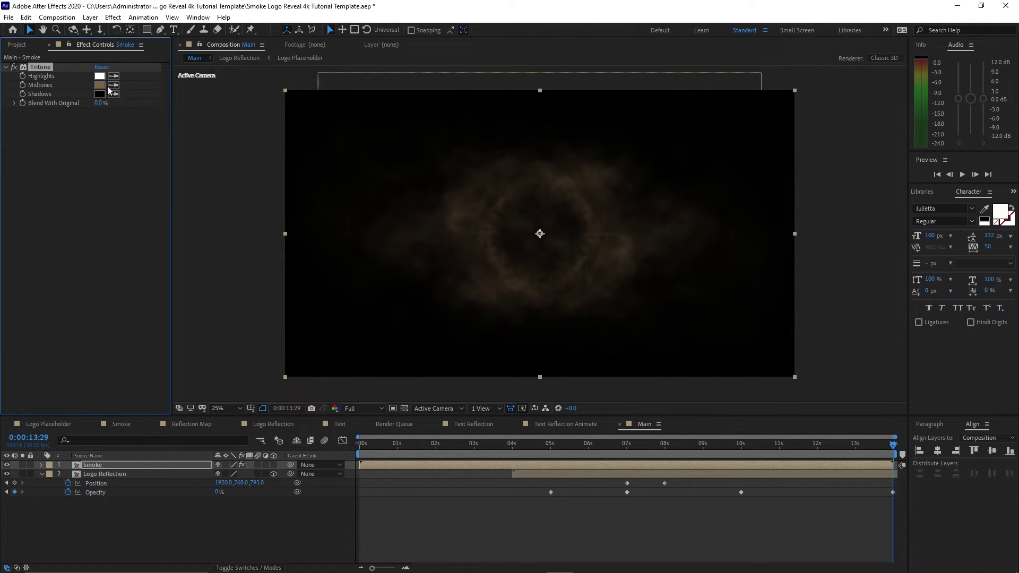
{"action": "left_click", "coordinate": [101, 78]}
{"action": "type", "text": "3E"}
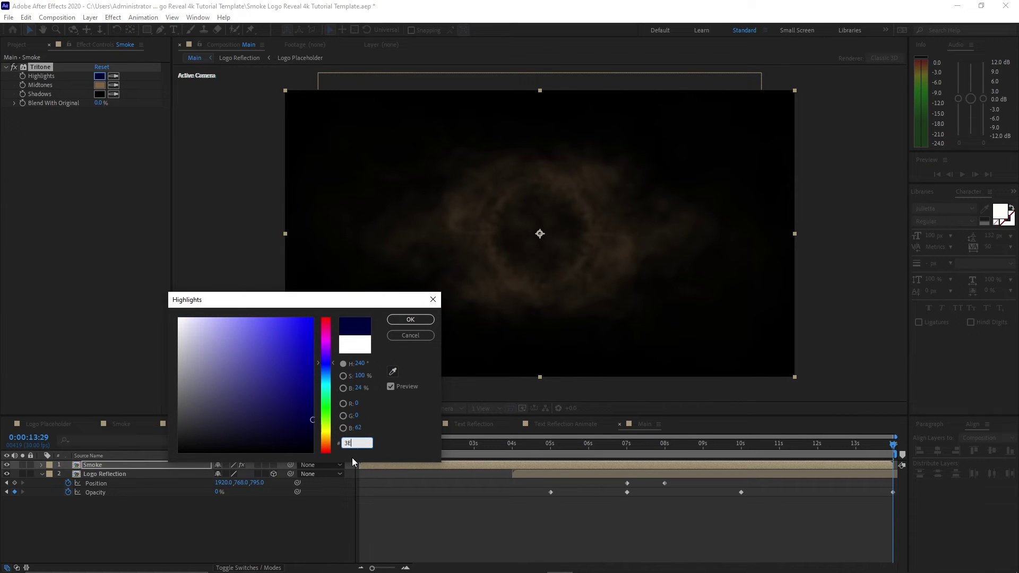
{"action": "type", "text": "D9D"}
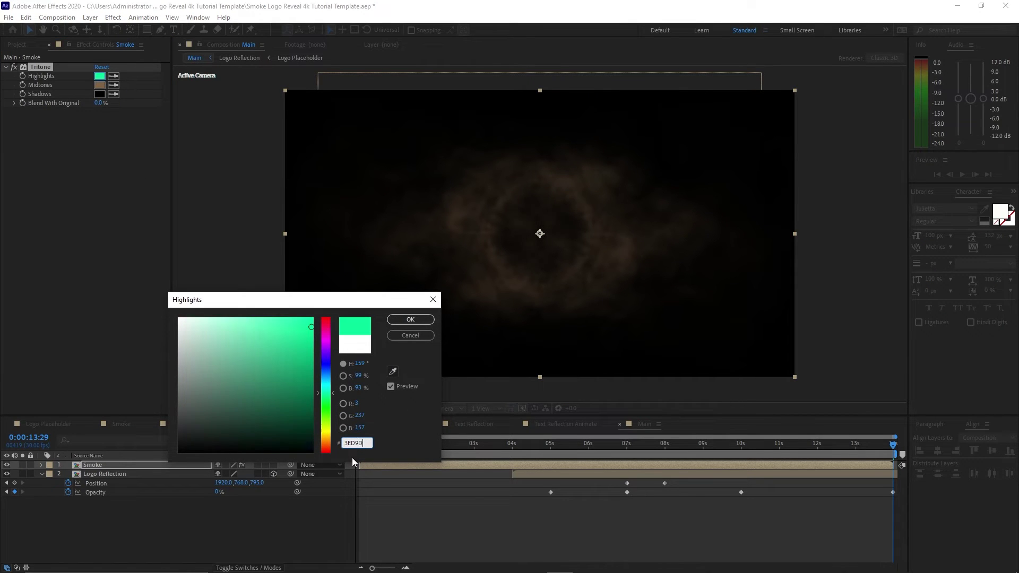
{"action": "type", "text": "E"}
{"action": "left_click", "coordinate": [409, 320]}
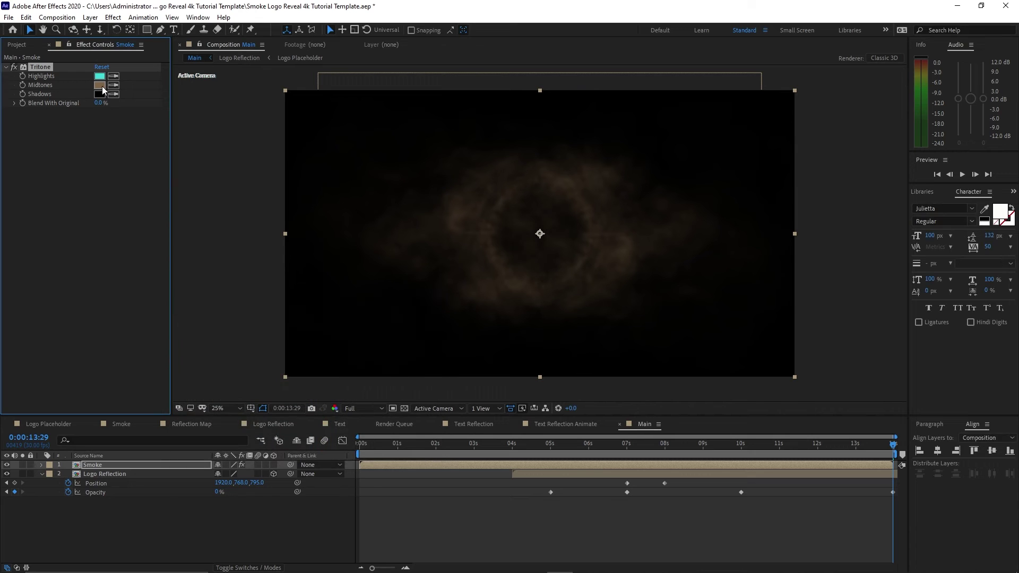
{"action": "left_click", "coordinate": [101, 86]}
{"action": "type", "text": "155"}
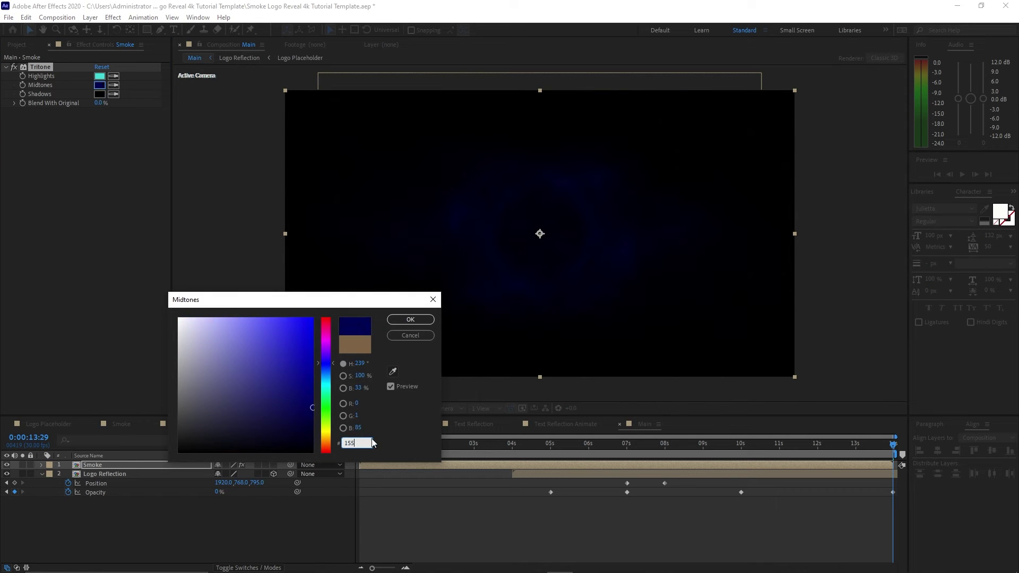
{"action": "type", "text": "F71"}
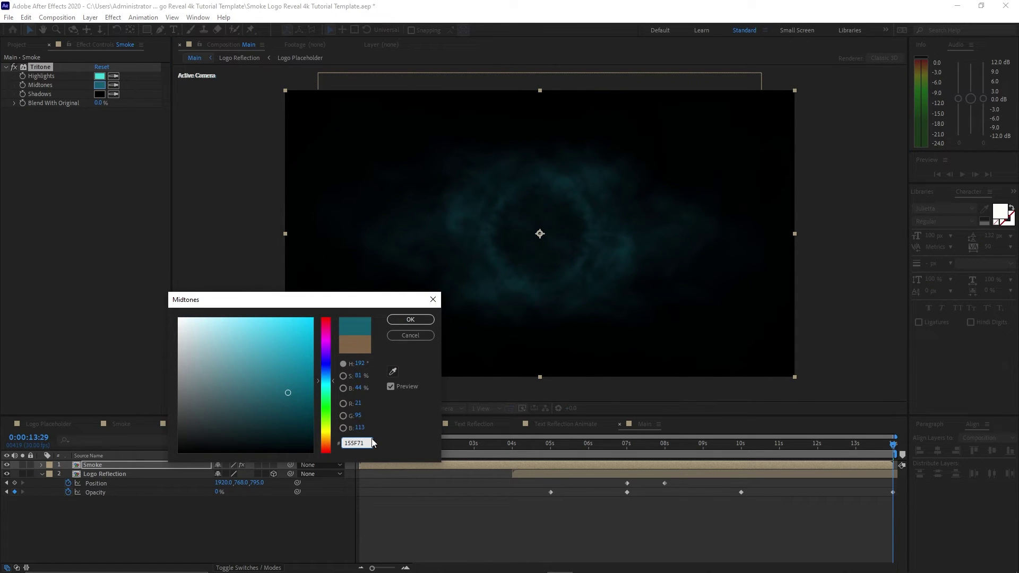
{"action": "left_click", "coordinate": [405, 320]}
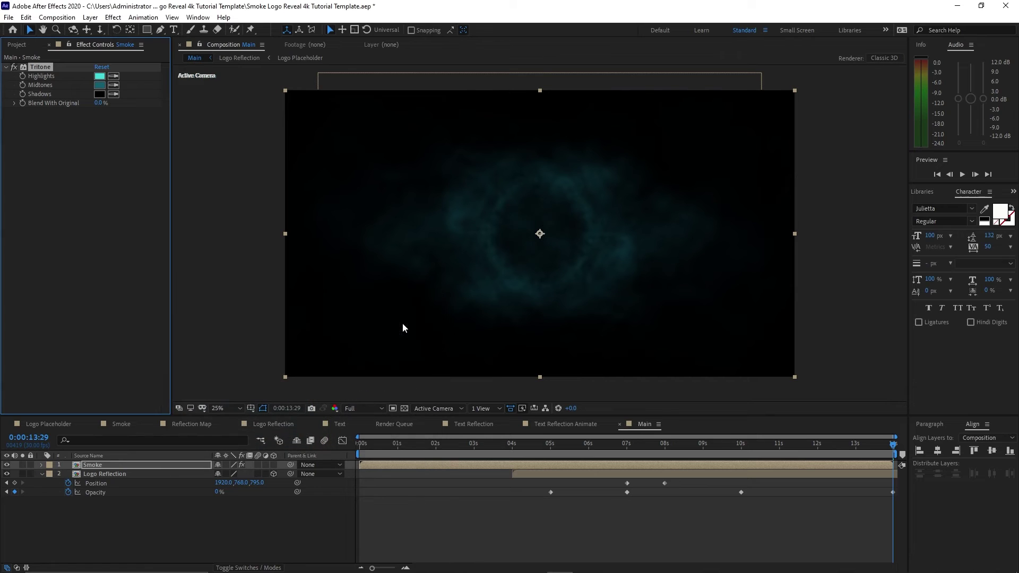
Fade Smoke's opacity from 100% at 9s to 0% at 10s, and add Text Reflection Animate to Main
{"action": "left_click", "coordinate": [702, 449]}
{"action": "left_click", "coordinate": [704, 452]}
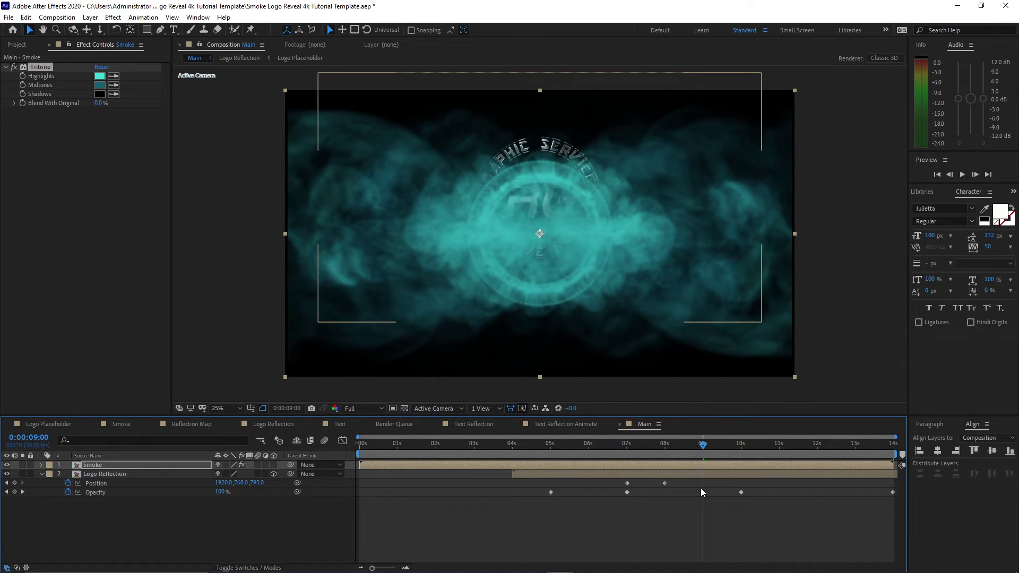
{"action": "key", "text": "t"}
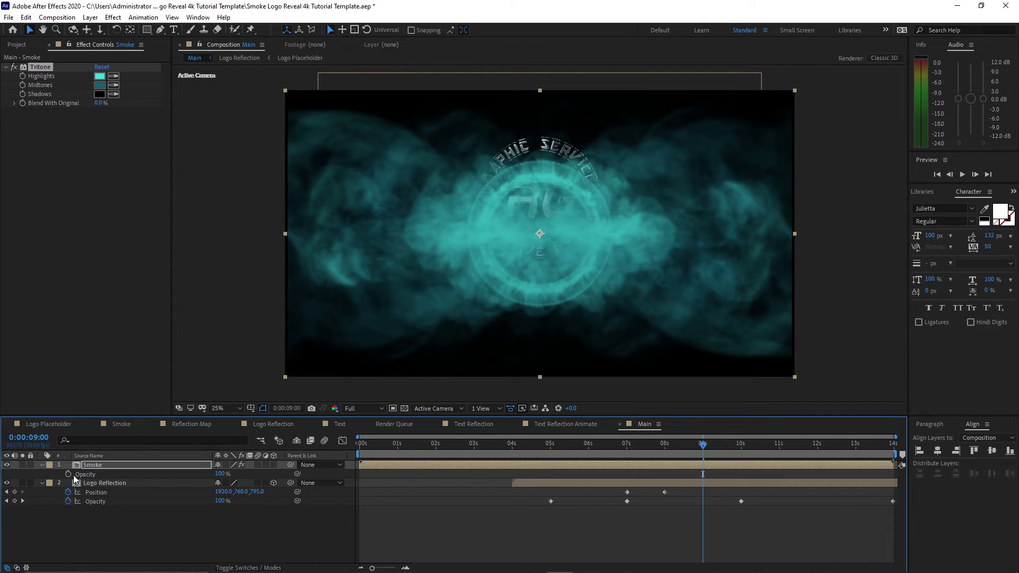
{"action": "left_click", "coordinate": [69, 475]}
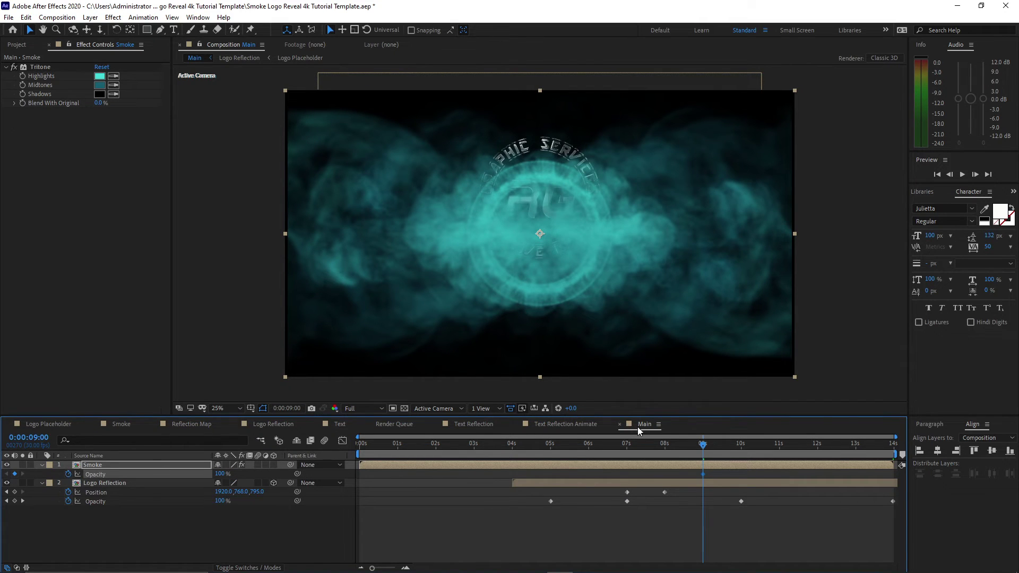
{"action": "left_click", "coordinate": [742, 447]}
{"action": "left_click_drag", "start_coordinate": [219, 474], "coordinate": [164, 473]}
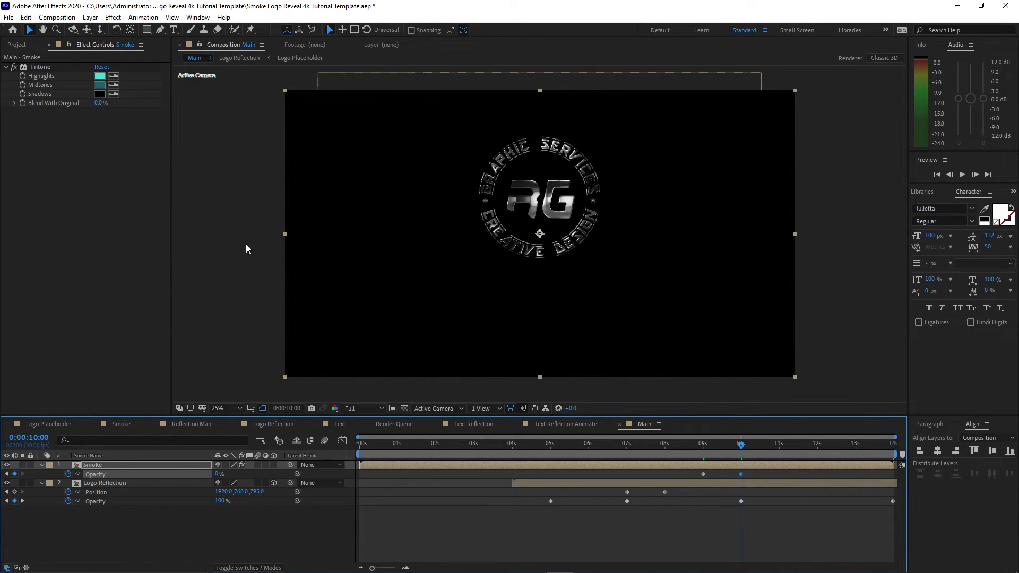
{"action": "left_click", "coordinate": [16, 45]}
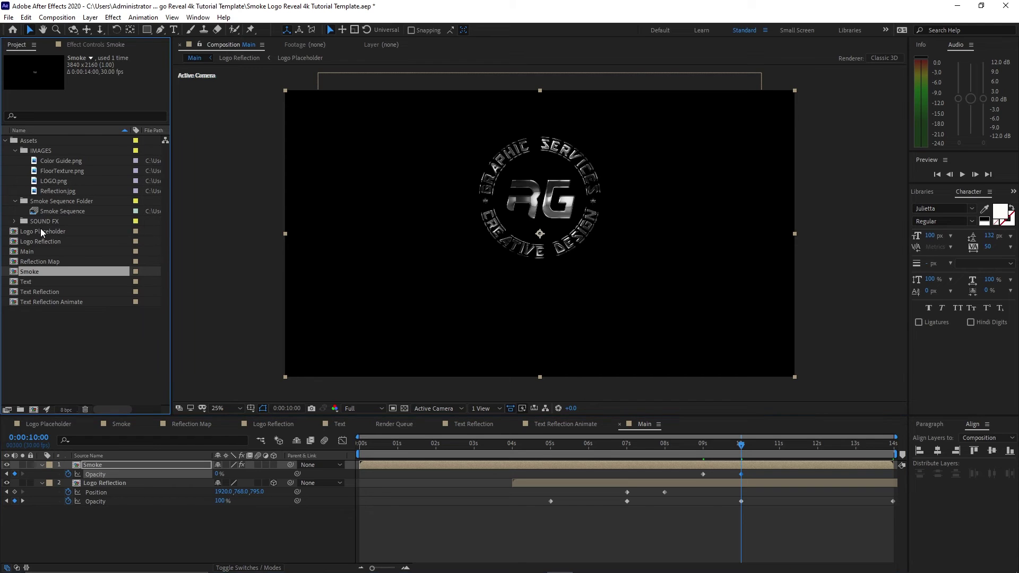
{"action": "left_click_drag", "start_coordinate": [59, 302], "coordinate": [106, 460]}
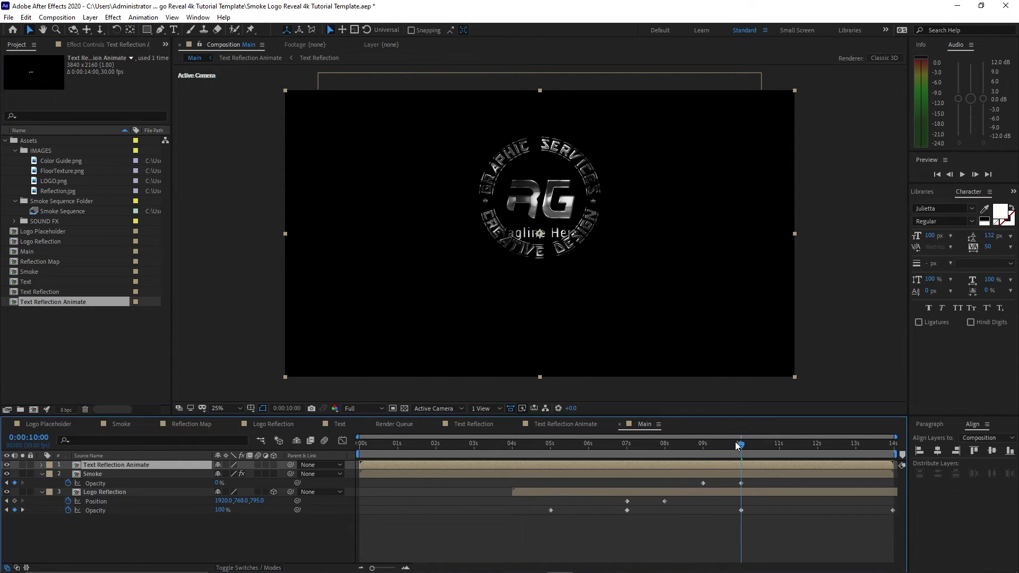
Start the tagline layer at 7s, fading its opacity from 0% at 7s to 100% at 8s
{"action": "left_click_drag", "start_coordinate": [740, 444], "coordinate": [630, 463]}
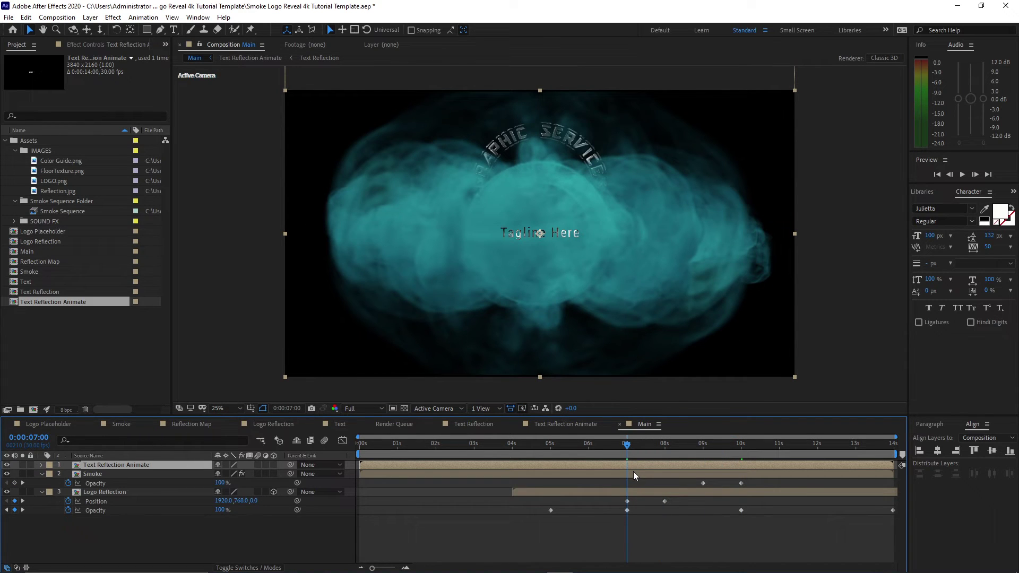
{"action": "key", "text": "bracketleft"}
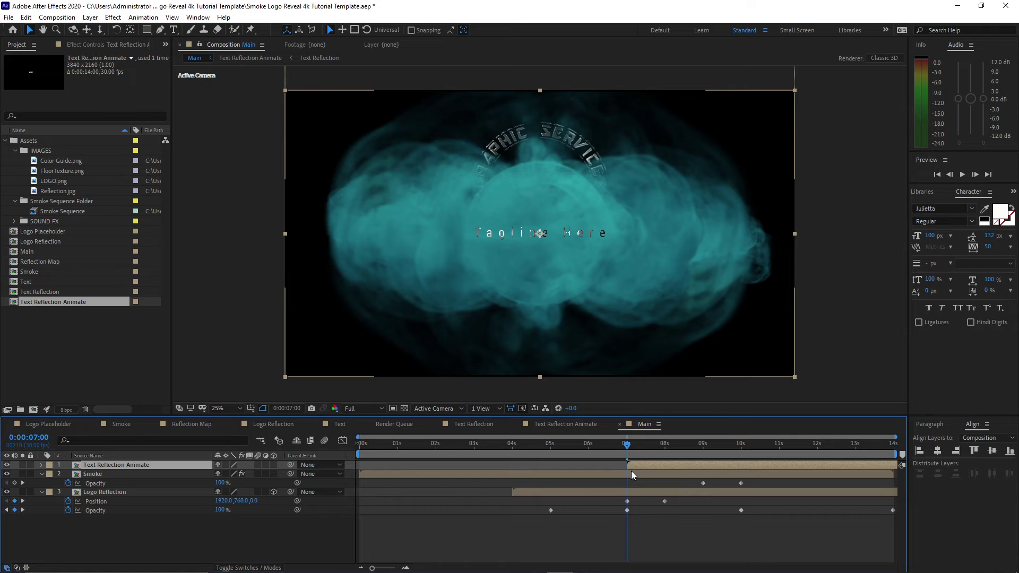
{"action": "key", "text": "t"}
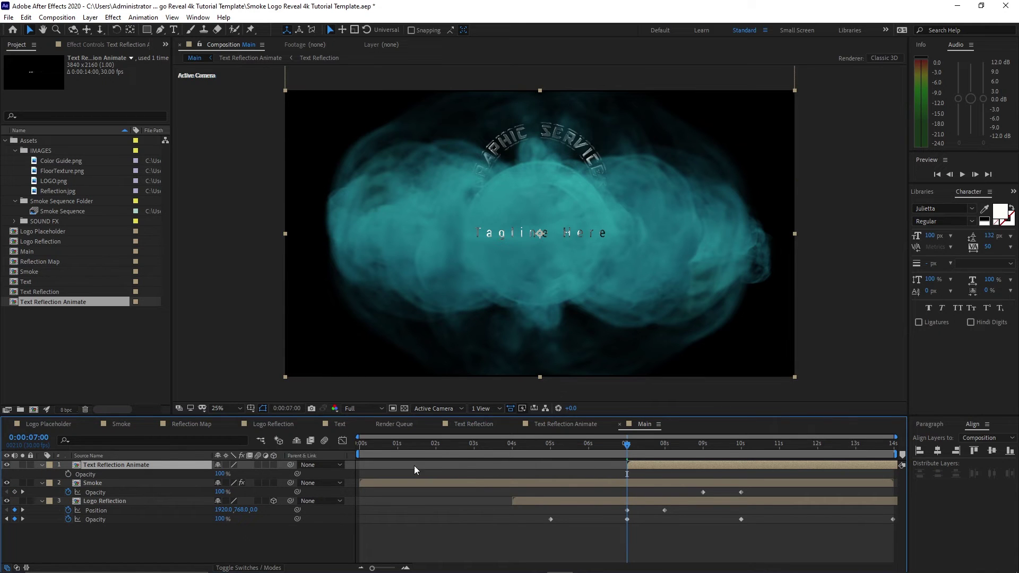
{"action": "left_click", "coordinate": [67, 474]}
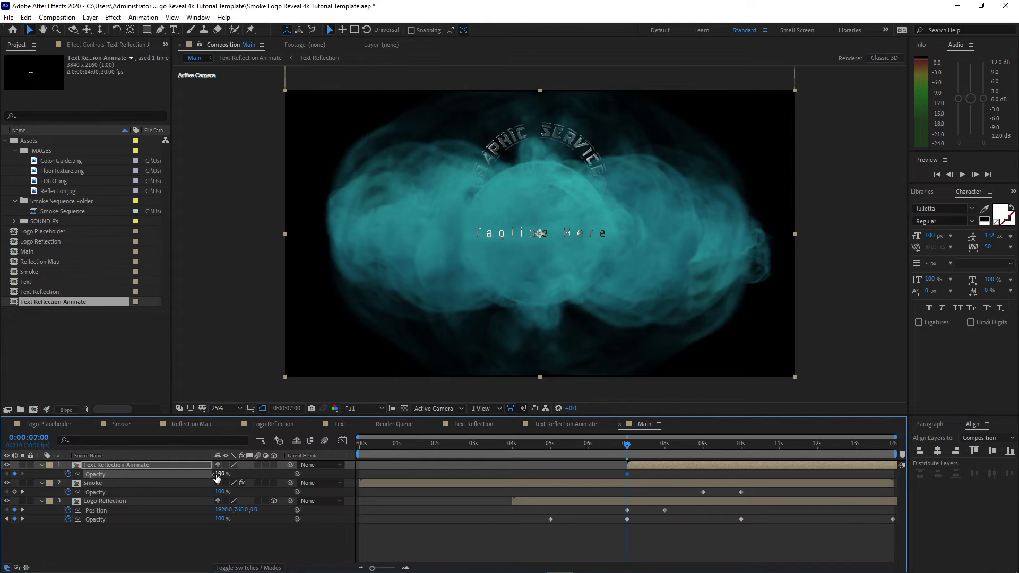
{"action": "left_click_drag", "start_coordinate": [217, 478], "coordinate": [161, 477]}
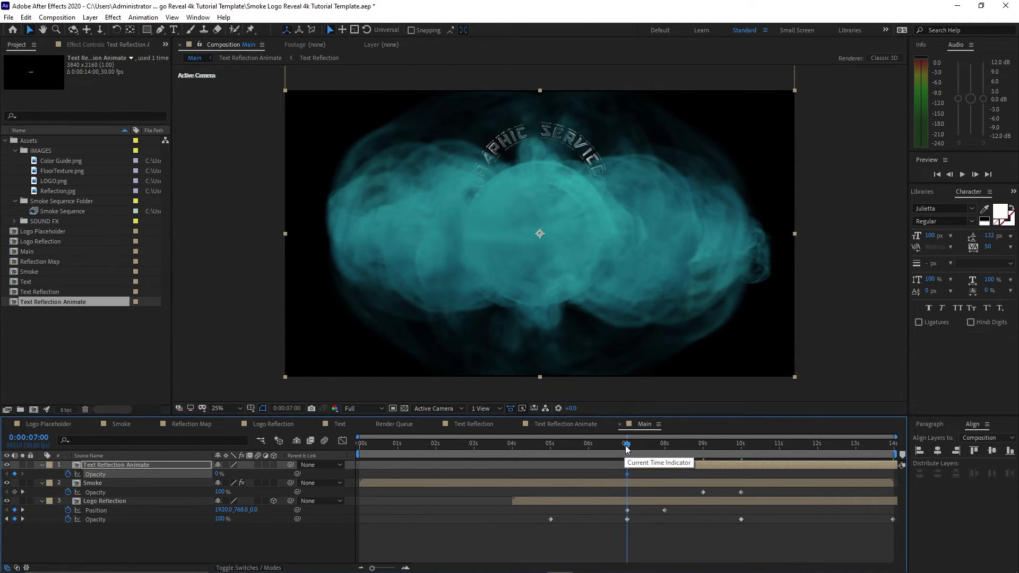
{"action": "left_click_drag", "start_coordinate": [626, 455], "coordinate": [665, 452]}
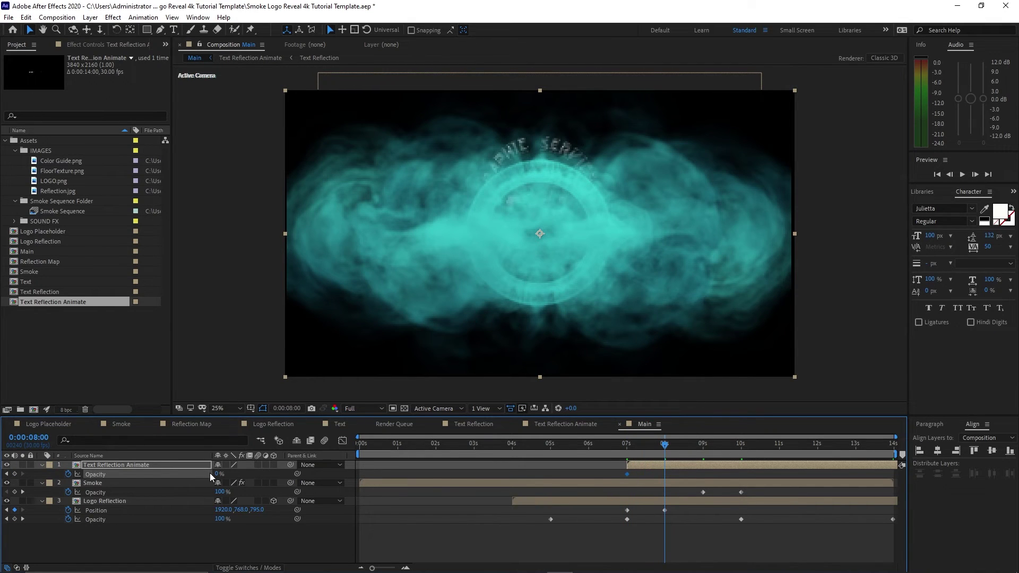
{"action": "left_click_drag", "start_coordinate": [215, 477], "coordinate": [225, 475]}
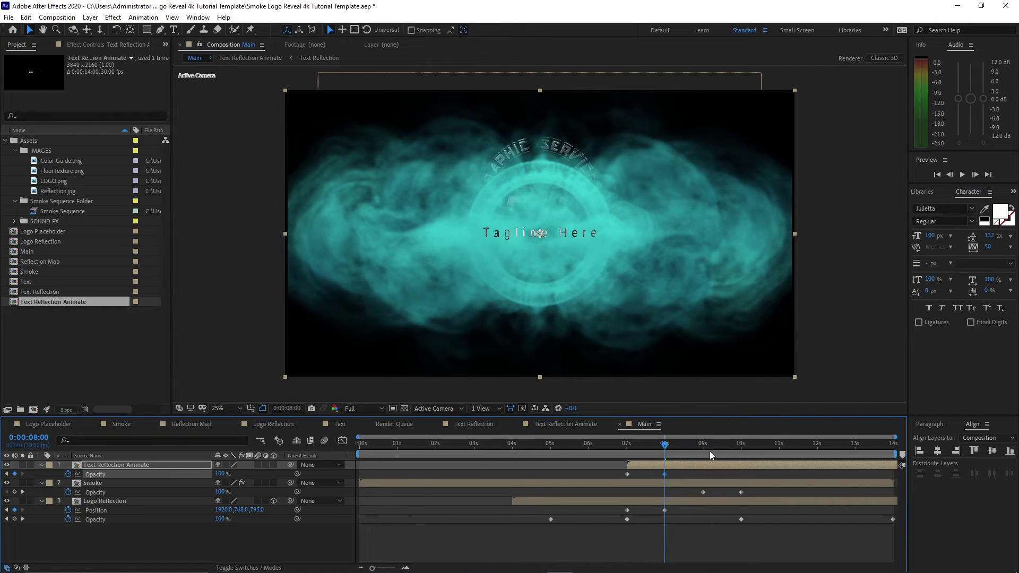
Hold the tagline at 100% until 12s, then fade it to 0% by the comp's end
{"action": "left_click", "coordinate": [817, 444]}
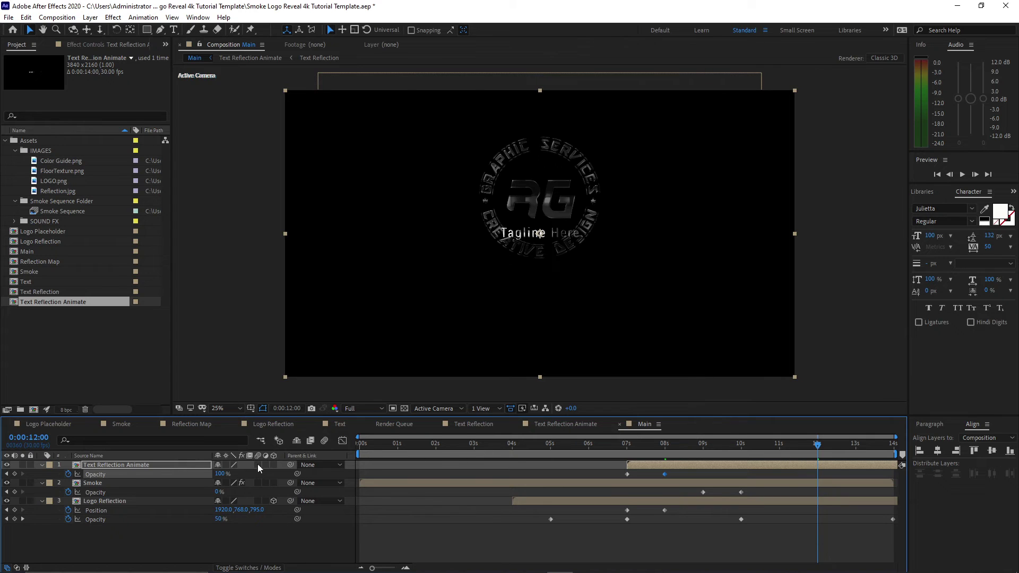
{"action": "left_click", "coordinate": [15, 474]}
{"action": "left_click_drag", "start_coordinate": [818, 450], "coordinate": [896, 450]}
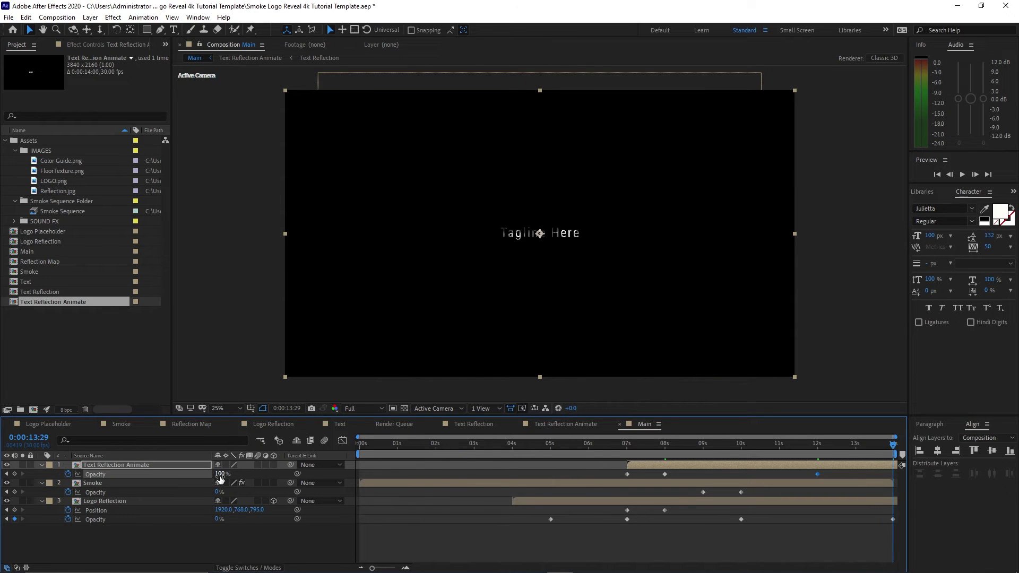
{"action": "left_click_drag", "start_coordinate": [219, 474], "coordinate": [165, 481]}
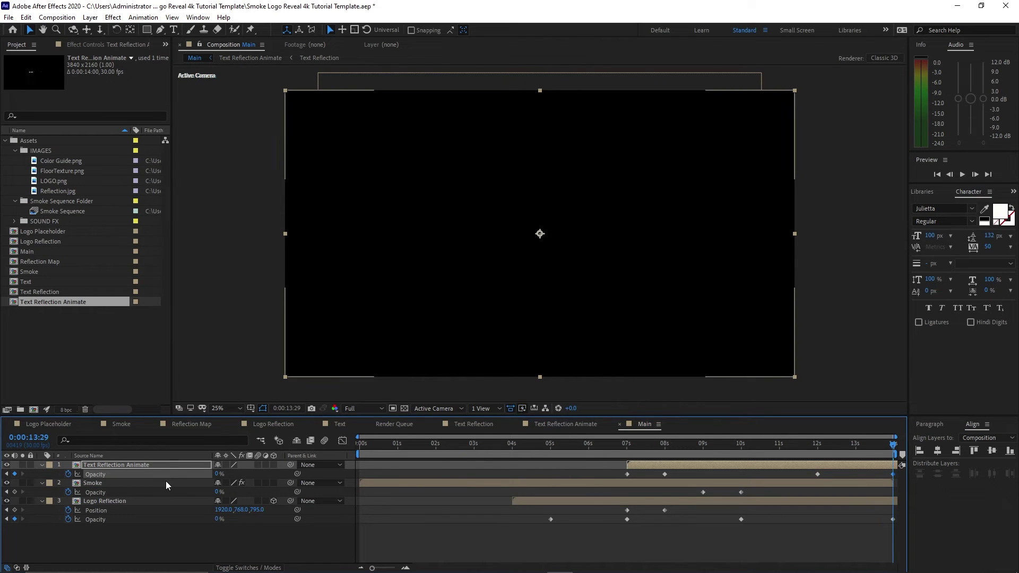
{"action": "key", "text": "F3"}
Add FloorTexture.png to Main and hide the layer
{"action": "left_click", "coordinate": [168, 57]}
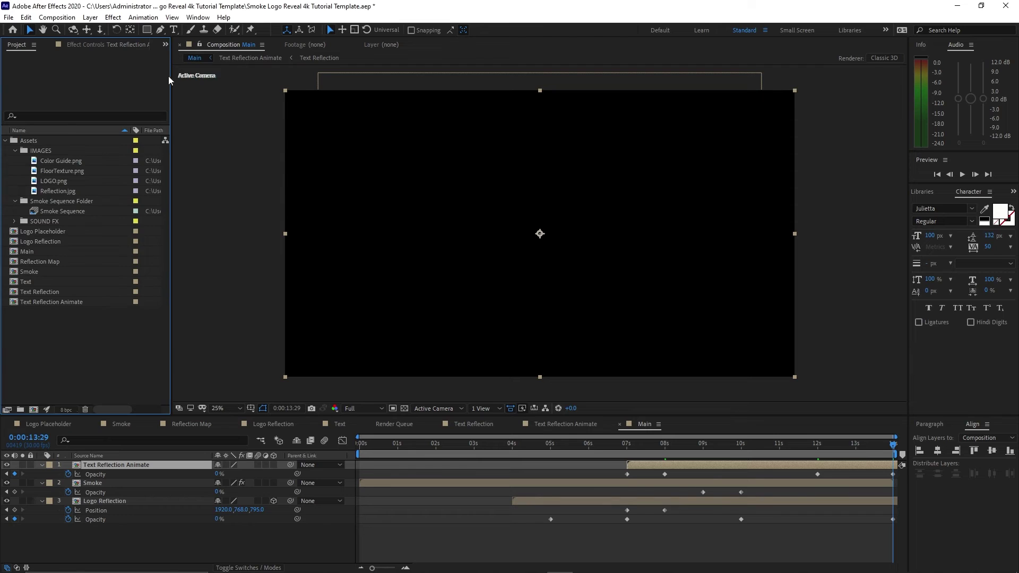
{"action": "left_click", "coordinate": [51, 172]}
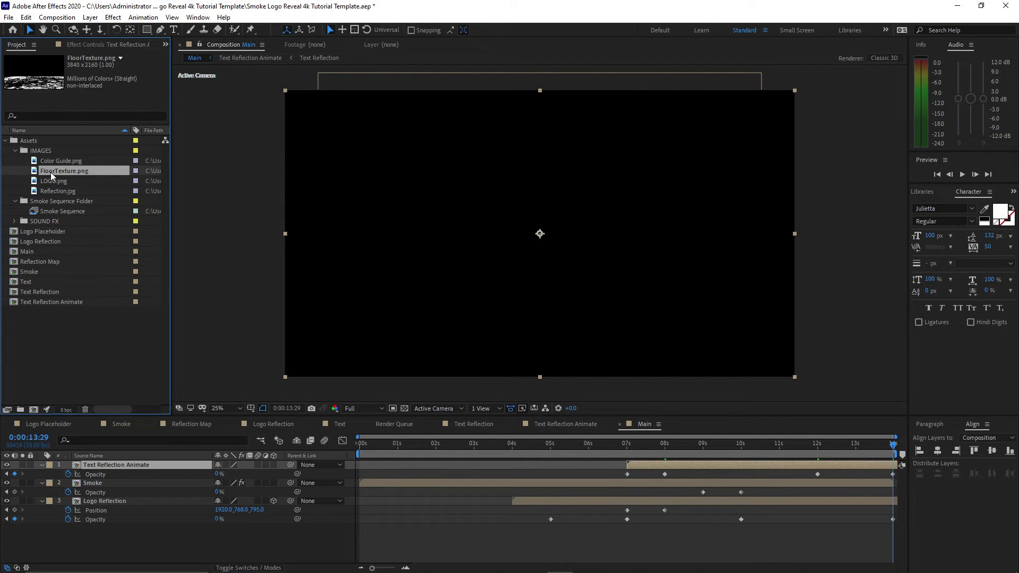
{"action": "left_click_drag", "start_coordinate": [50, 171], "coordinate": [120, 536]}
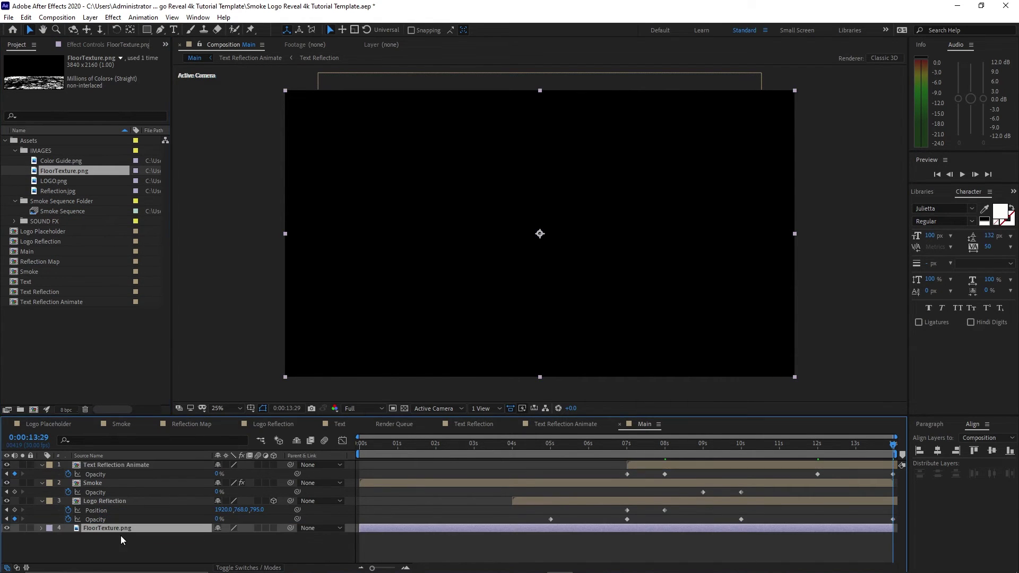
{"action": "left_click", "coordinate": [7, 528]}
Create a new adjustment layer and move it up just below the tagline layer
{"action": "left_click", "coordinate": [83, 19]}
{"action": "mouse_move", "coordinate": [106, 30]}
{"action": "left_click", "coordinate": [276, 95]}
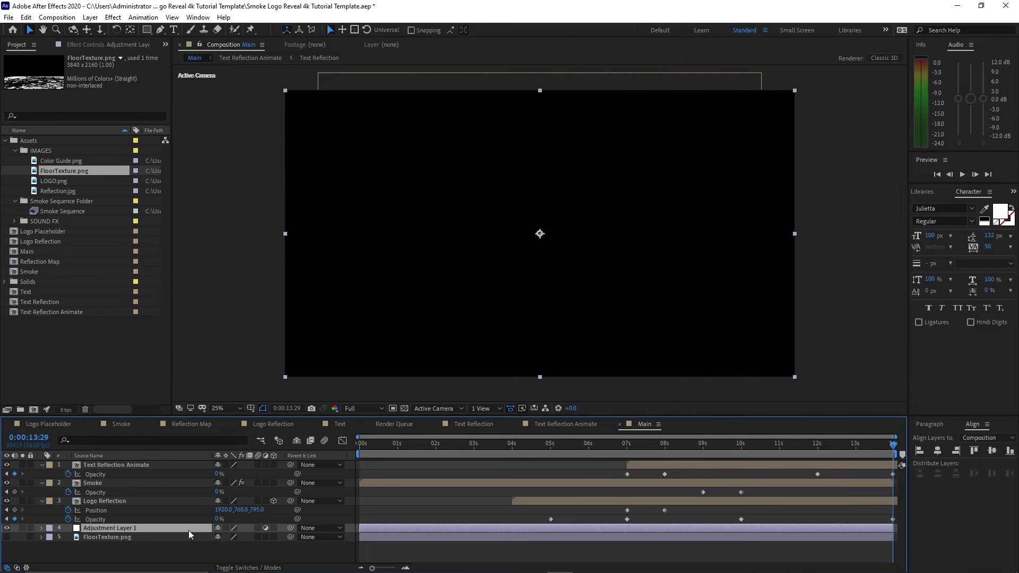
{"action": "left_click_drag", "start_coordinate": [190, 530], "coordinate": [175, 469]}
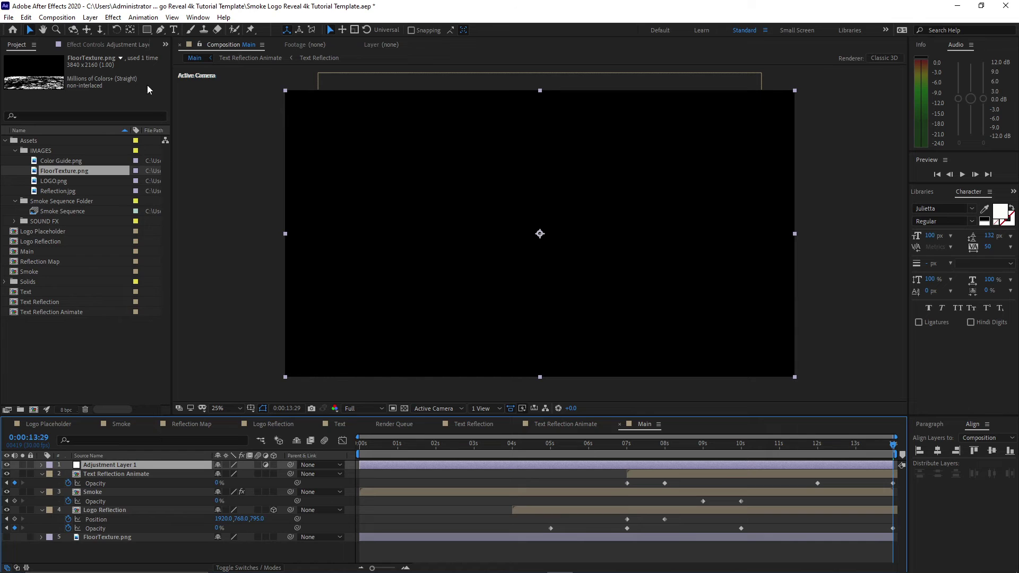
Apply Compound Blur to the adjustment layer, using FloorTexture.png as the blur layer
{"action": "left_click", "coordinate": [117, 19]}
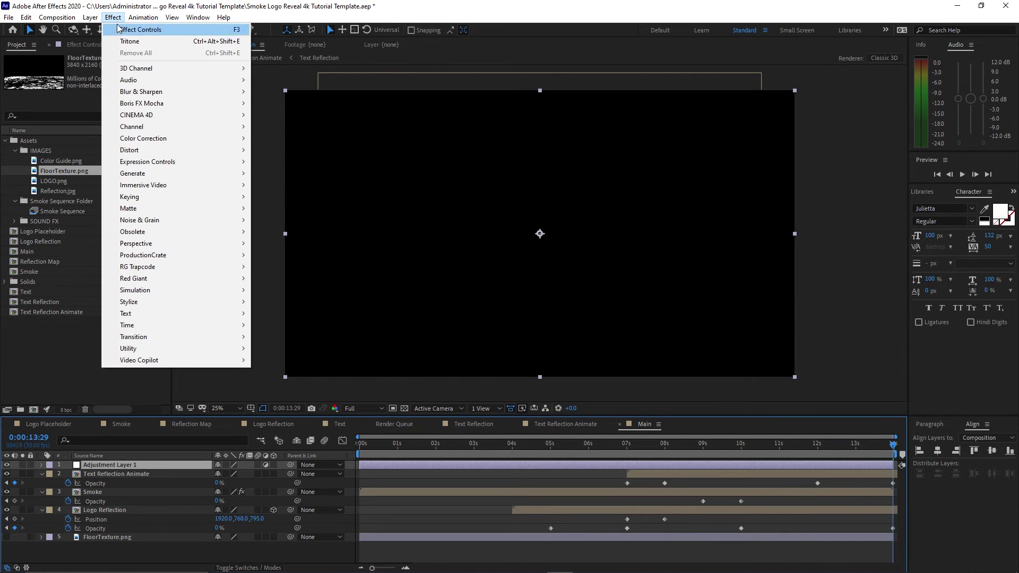
{"action": "mouse_move", "coordinate": [245, 97]}
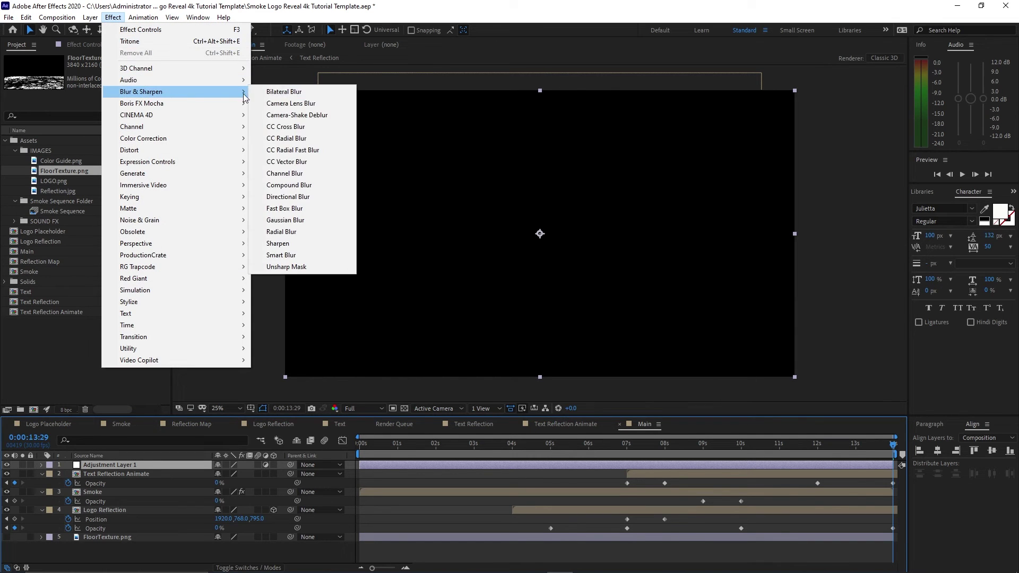
{"action": "left_click", "coordinate": [274, 185]}
{"action": "left_click", "coordinate": [110, 76]}
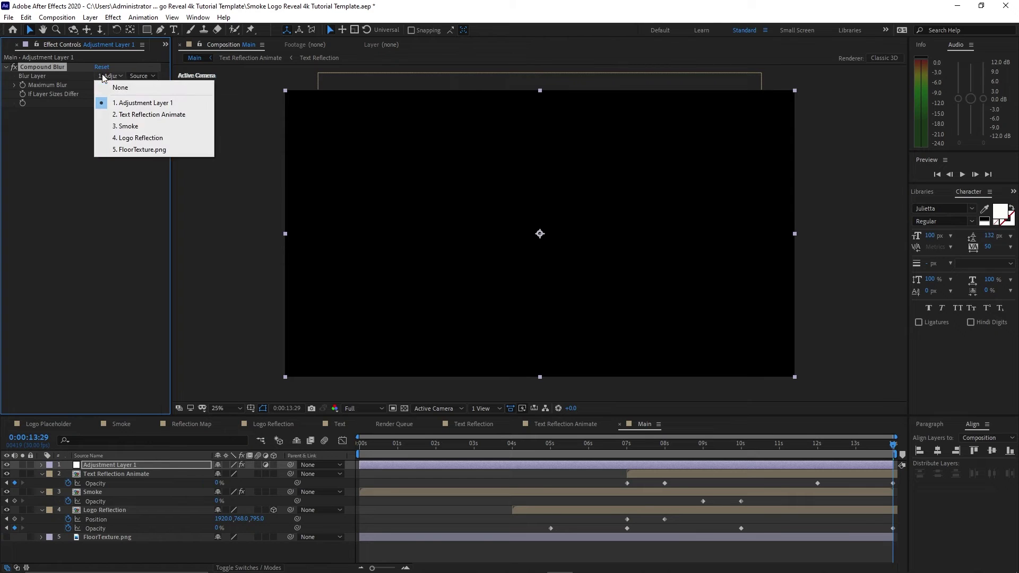
{"action": "left_click", "coordinate": [122, 150]}
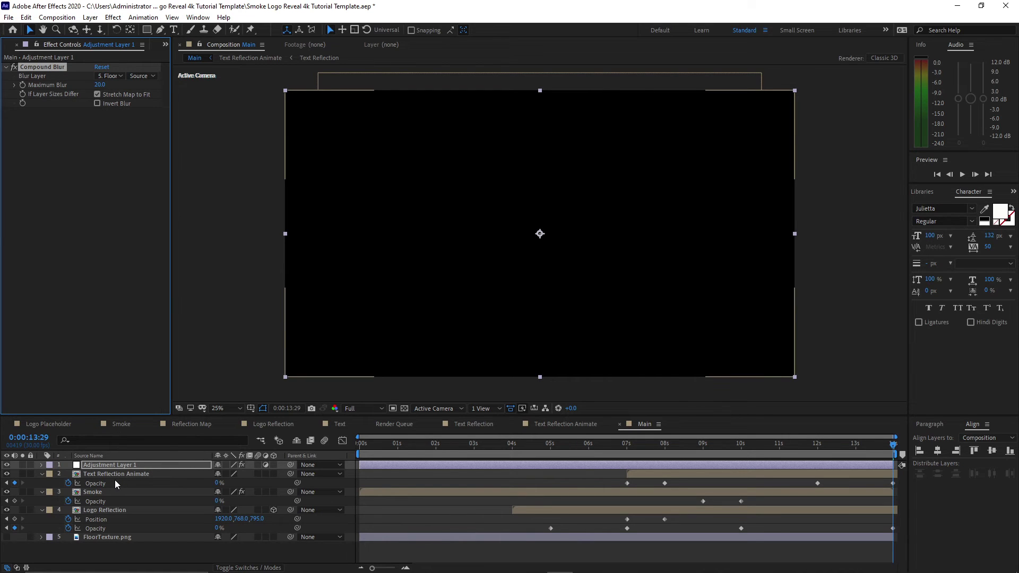
Select the Text Reflection Animate, Smoke and Logo Reflection layers together
{"action": "left_click", "coordinate": [66, 475]}
{"action": "left_click", "coordinate": [84, 491], "text": "ctrl"}
{"action": "left_click", "coordinate": [101, 511], "text": "ctrl"}
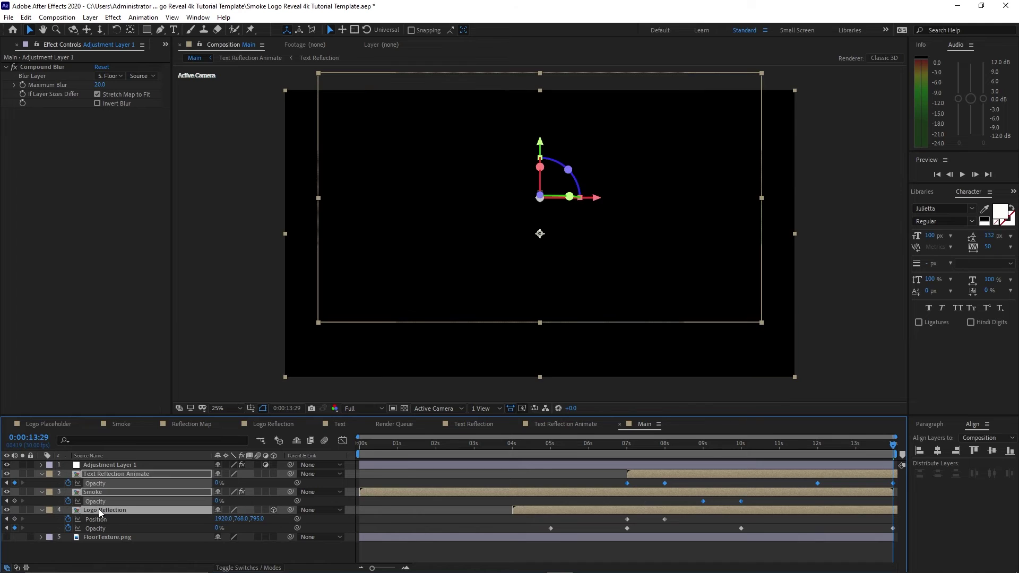
Make the three selected layers 3D, duplicate them, and move the copies to the top
{"action": "left_click", "coordinate": [273, 473]}
{"action": "left_click", "coordinate": [43, 474]}
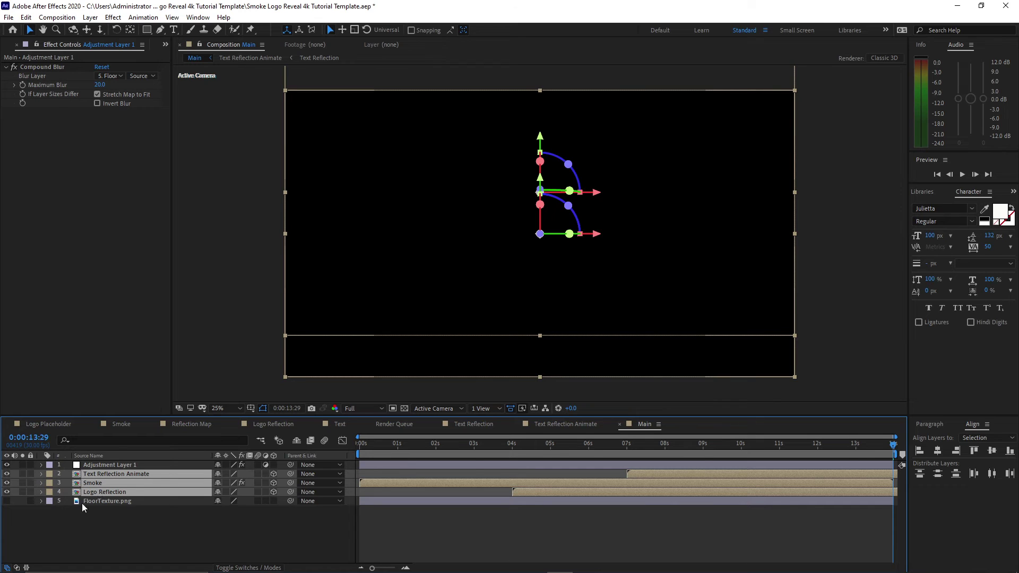
{"action": "key", "text": "ctrl+d"}
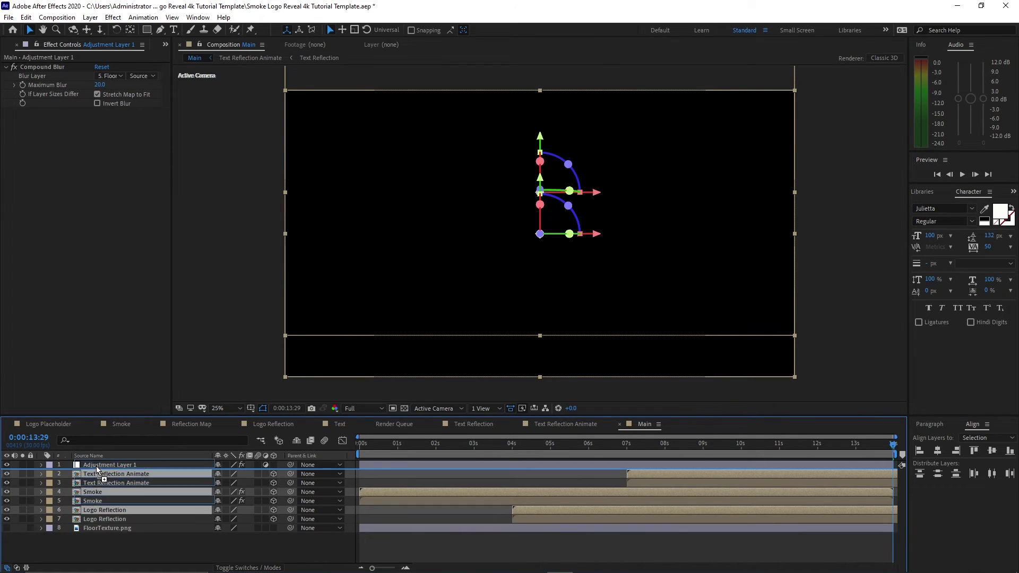
{"action": "key", "text": "ctrl+shift+bracketright"}
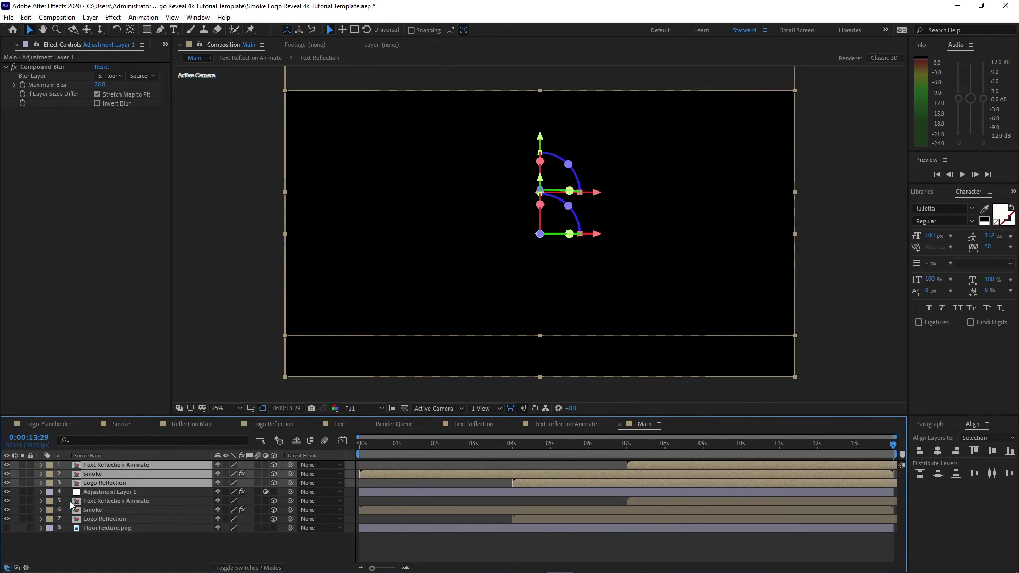
Remove the lower Logo Reflection's Position keyframes and reselect the three lower layers at about 9 seconds
{"action": "left_click_drag", "start_coordinate": [73, 503], "coordinate": [85, 520]}
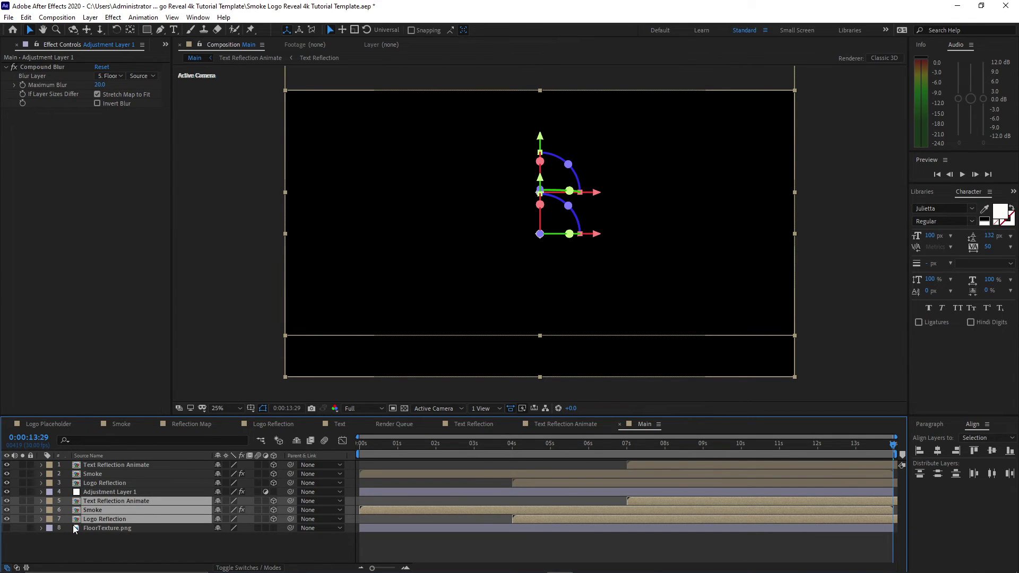
{"action": "key", "text": "u"}
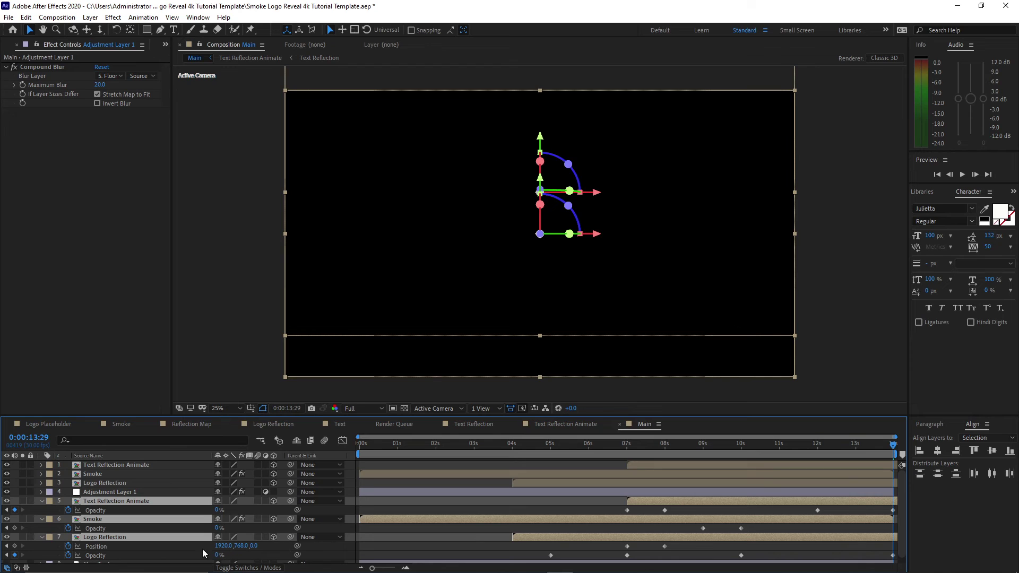
{"action": "left_click", "coordinate": [119, 555]}
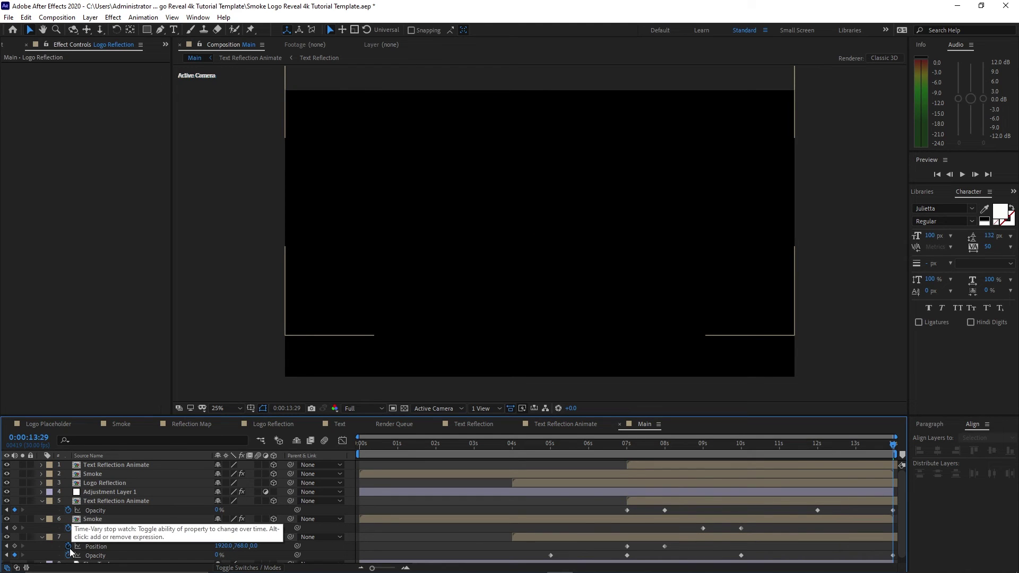
{"action": "left_click", "coordinate": [68, 546]}
{"action": "left_click", "coordinate": [42, 501]}
{"action": "left_click", "coordinate": [42, 510]}
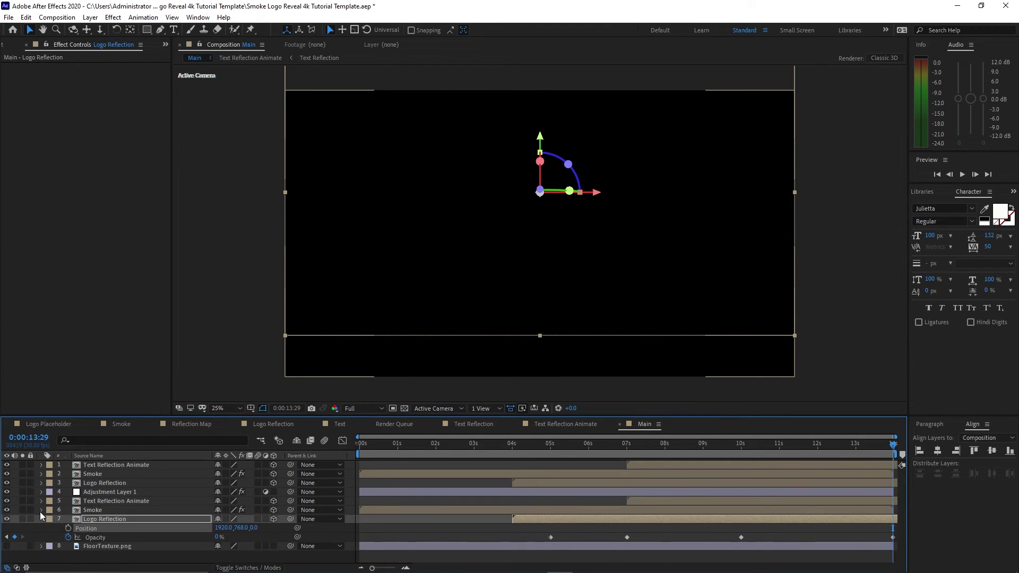
{"action": "left_click", "coordinate": [41, 519]}
{"action": "left_click_drag", "start_coordinate": [366, 523], "coordinate": [365, 499]}
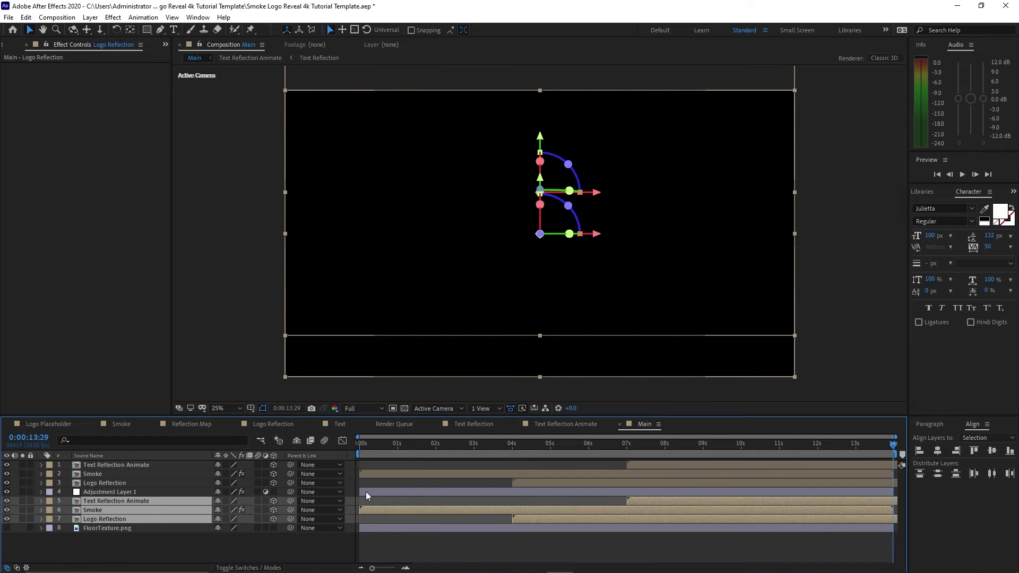
{"action": "left_click", "coordinate": [556, 447]}
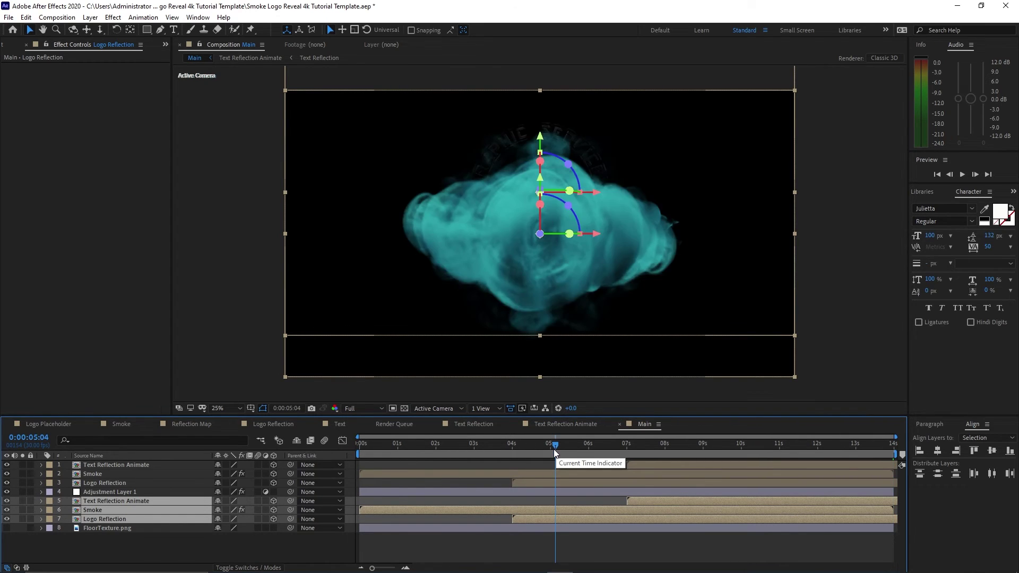
{"action": "left_click_drag", "start_coordinate": [555, 447], "coordinate": [737, 452]}
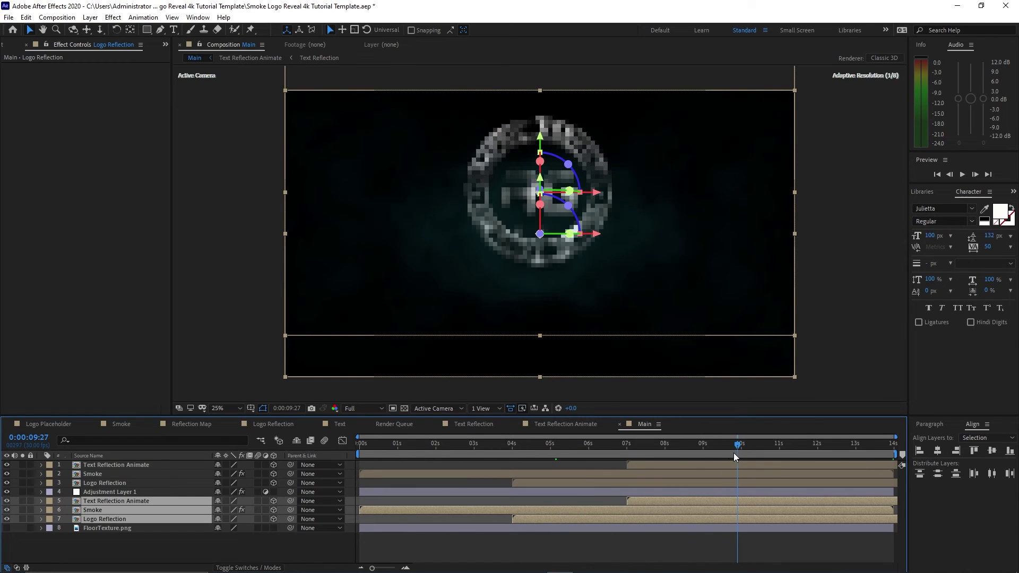
Flip the three lower layers vertically and move them down below the logo
{"action": "left_click", "coordinate": [91, 19]}
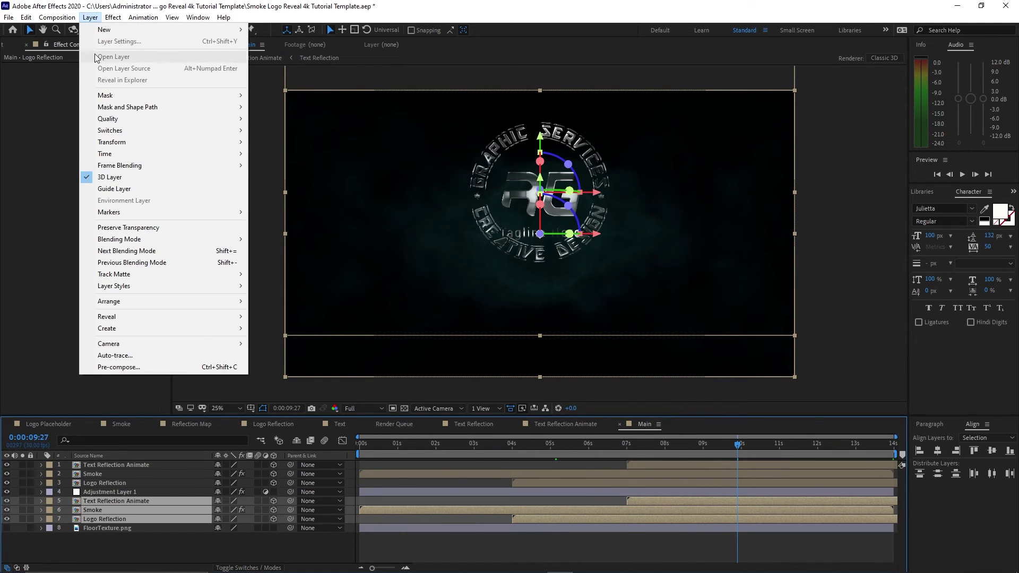
{"action": "mouse_move", "coordinate": [143, 143]}
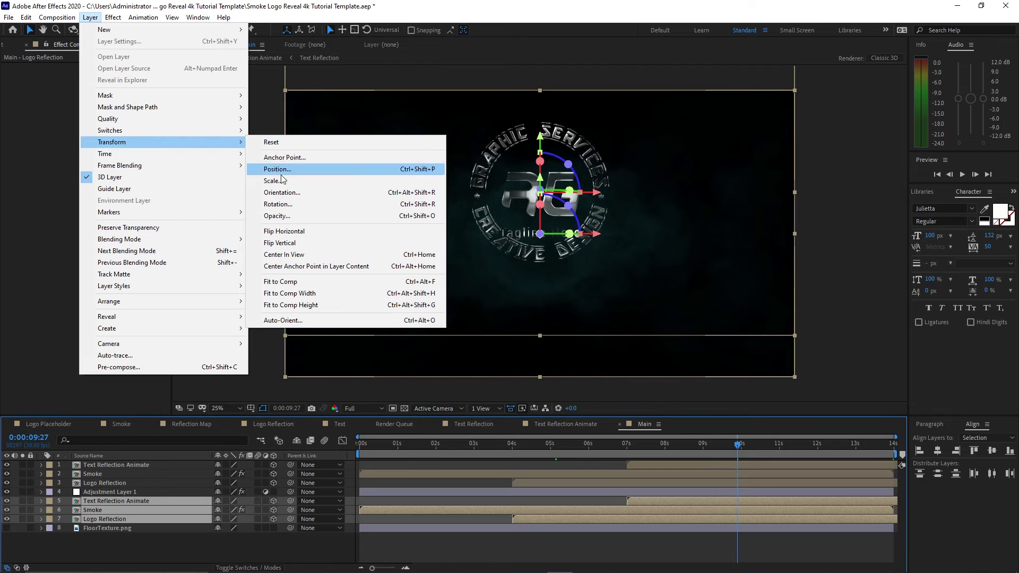
{"action": "left_click", "coordinate": [280, 243]}
{"action": "left_click_drag", "start_coordinate": [545, 287], "coordinate": [570, 396]}
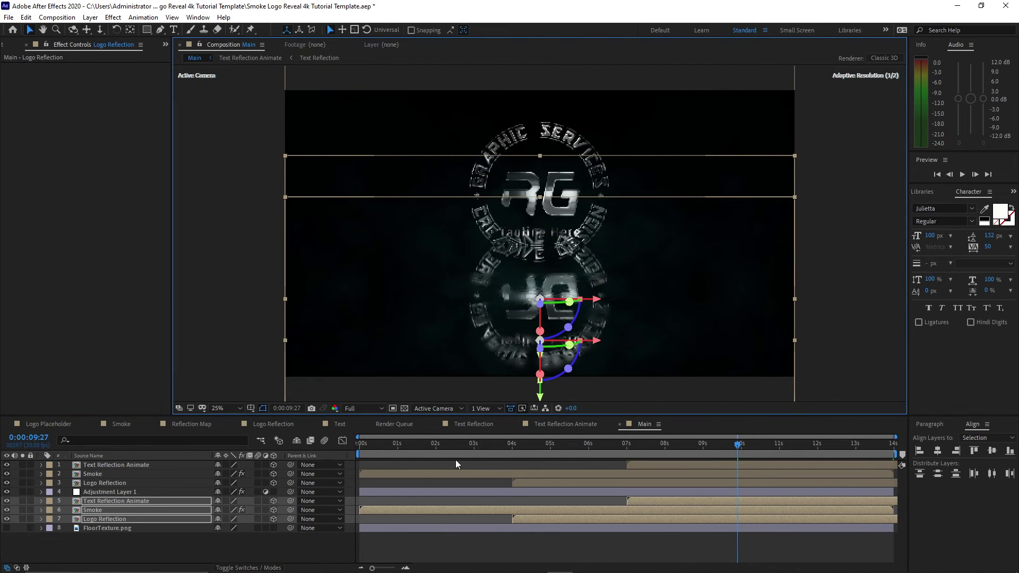
Unlink scale and set vertical scales to -20 (Text Reflection Animate), 28 (Smoke) and 6 (Logo Reflection)
{"action": "left_click", "coordinate": [97, 517]}
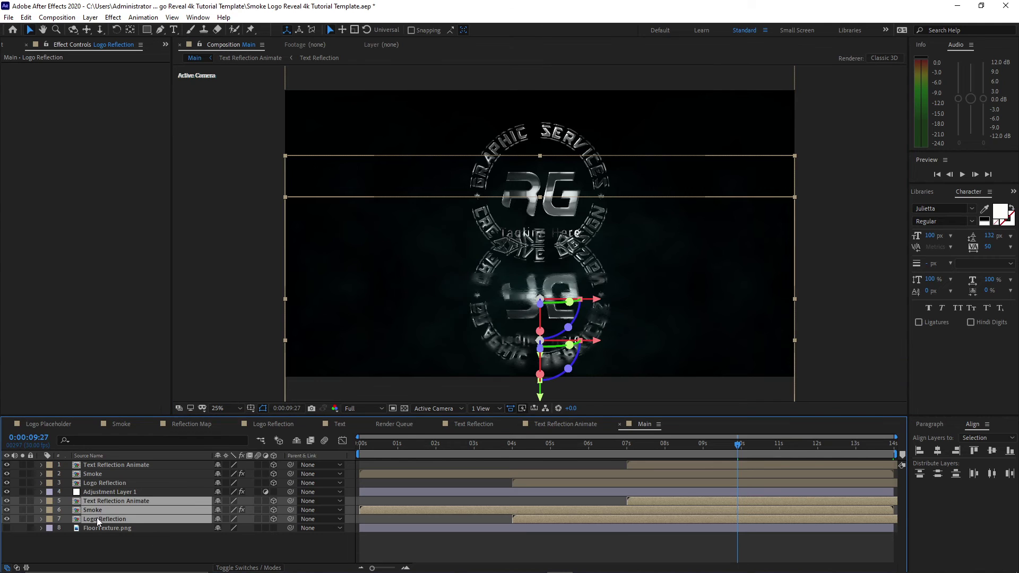
{"action": "key", "text": "s"}
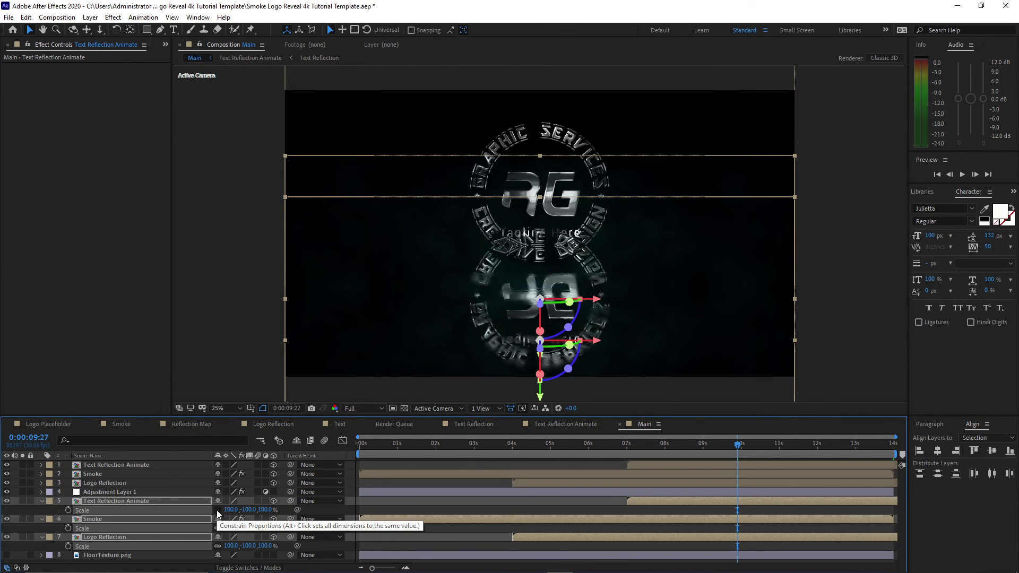
{"action": "left_click", "coordinate": [218, 528]}
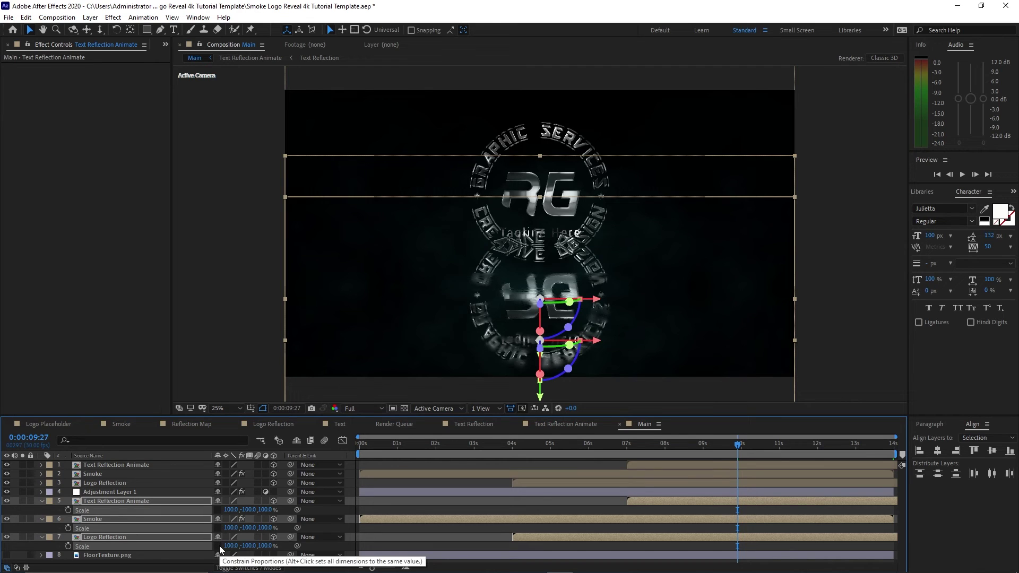
{"action": "key", "text": "ctrl+Up"}
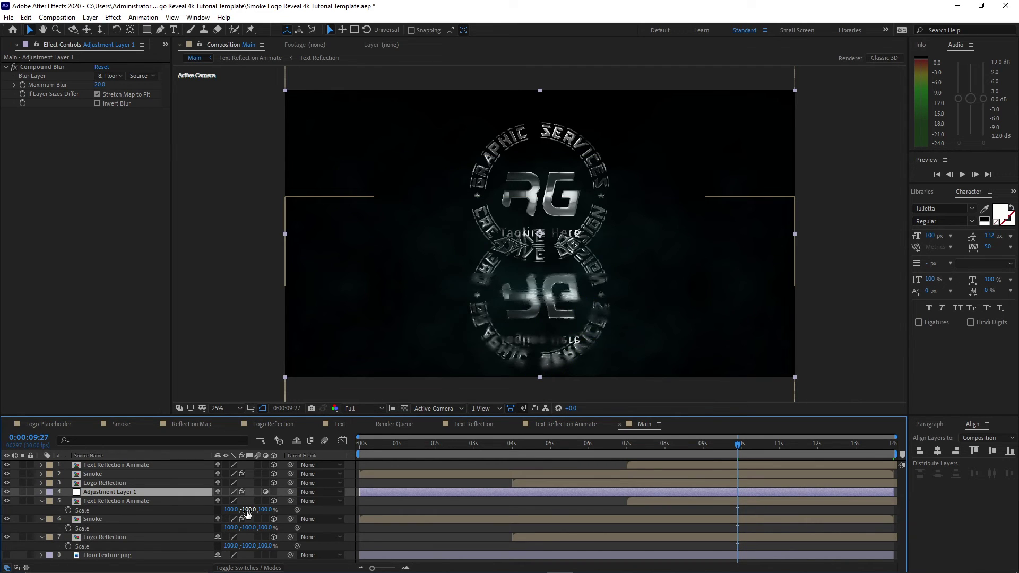
{"action": "left_click", "coordinate": [247, 510]}
{"action": "type", "text": "-20"}
{"action": "key", "text": "Return"}
{"action": "left_click", "coordinate": [248, 527]}
{"action": "type", "text": "28"}
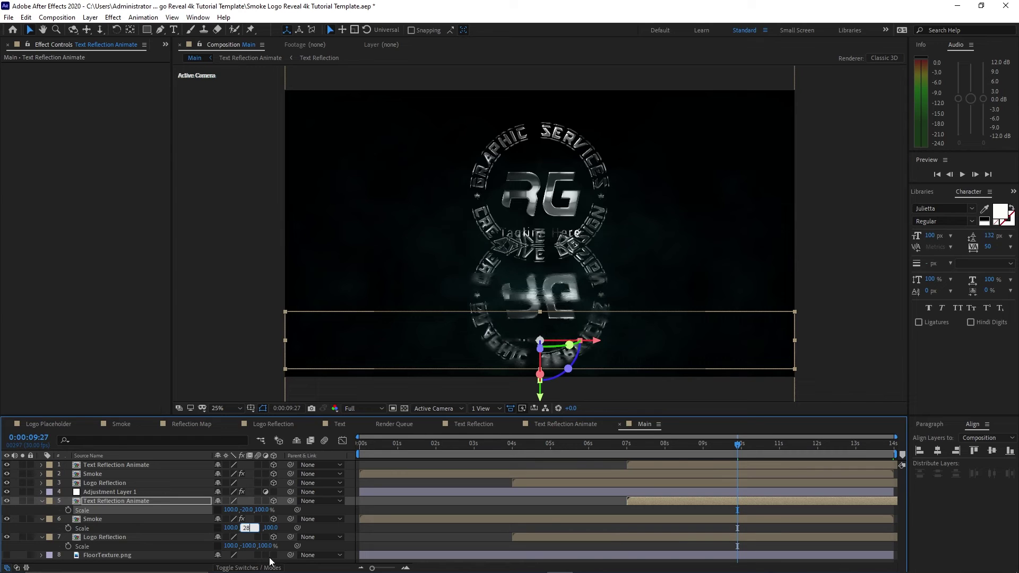
{"action": "left_click", "coordinate": [251, 547]}
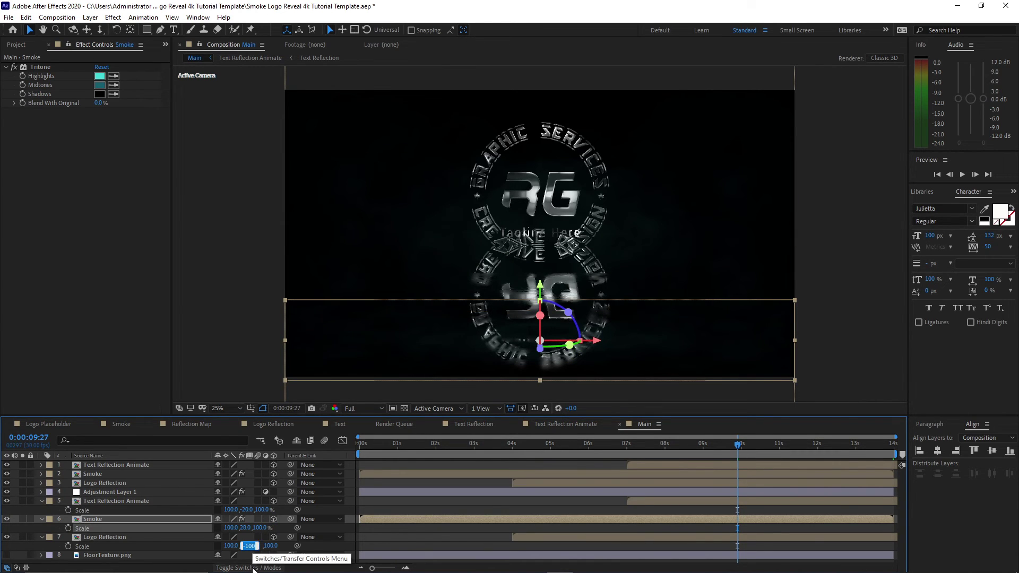
{"action": "type", "text": "6"}
{"action": "key", "text": "Return"}
Select the Smoke and Logo Reflection layers and show their Position properties
{"action": "left_click", "coordinate": [83, 537]}
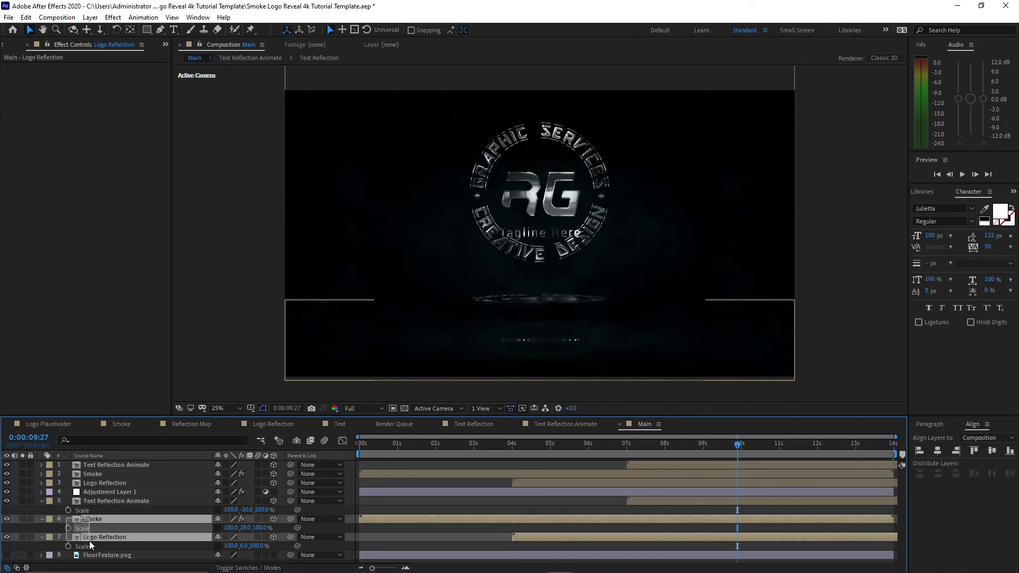
{"action": "left_click_drag", "start_coordinate": [89, 540], "coordinate": [96, 543]}
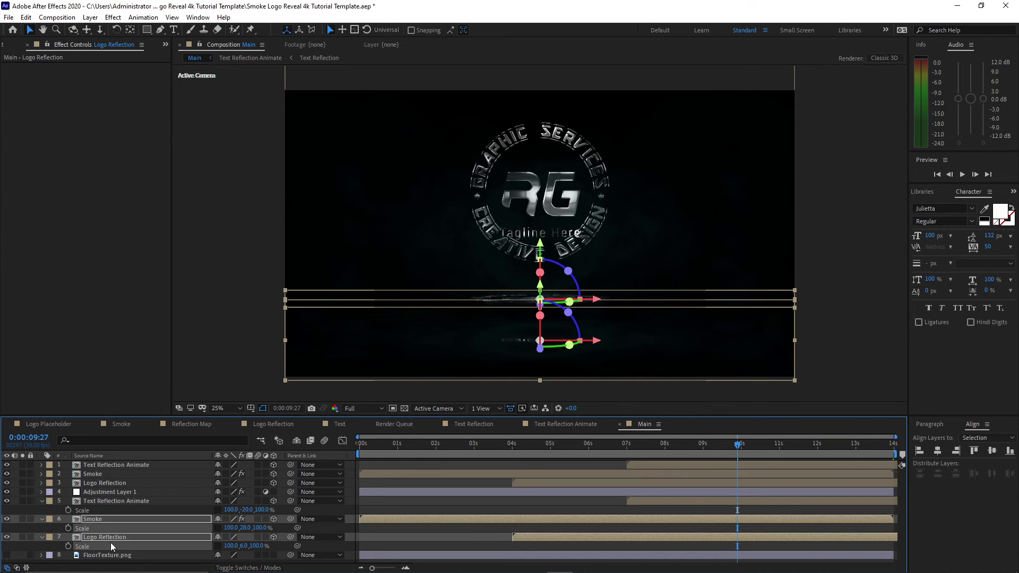
{"action": "key", "text": "p"}
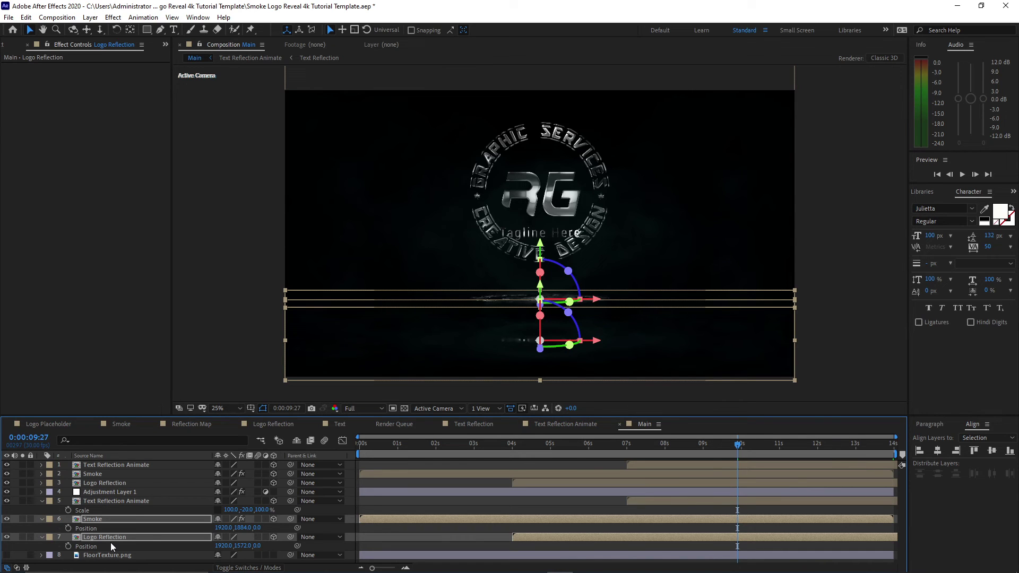
Set the lower Text Reflection Animate's Y position to 1985 and Smoke's to 2045
{"action": "left_click", "coordinate": [119, 502]}
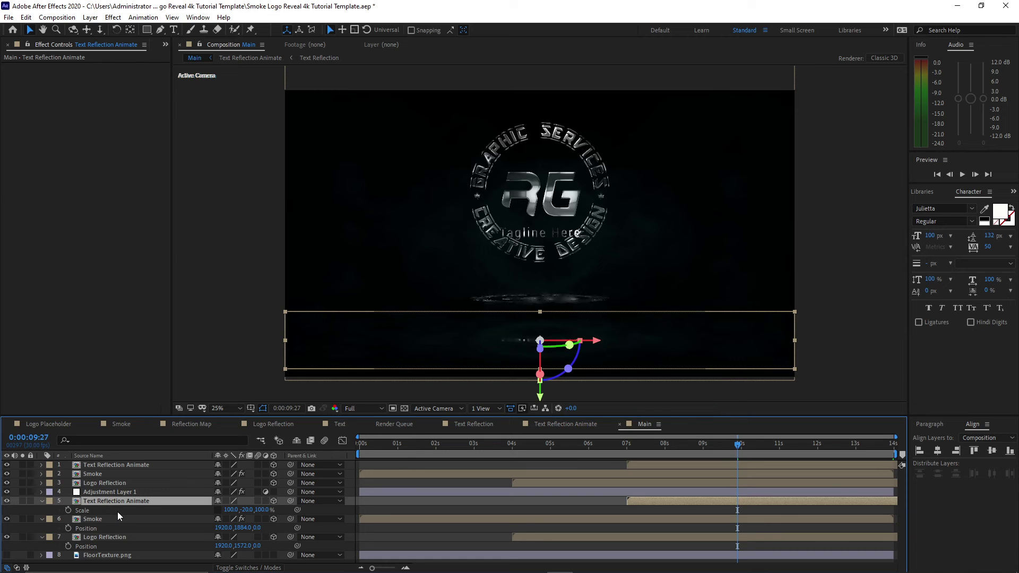
{"action": "key", "text": "shift+p"}
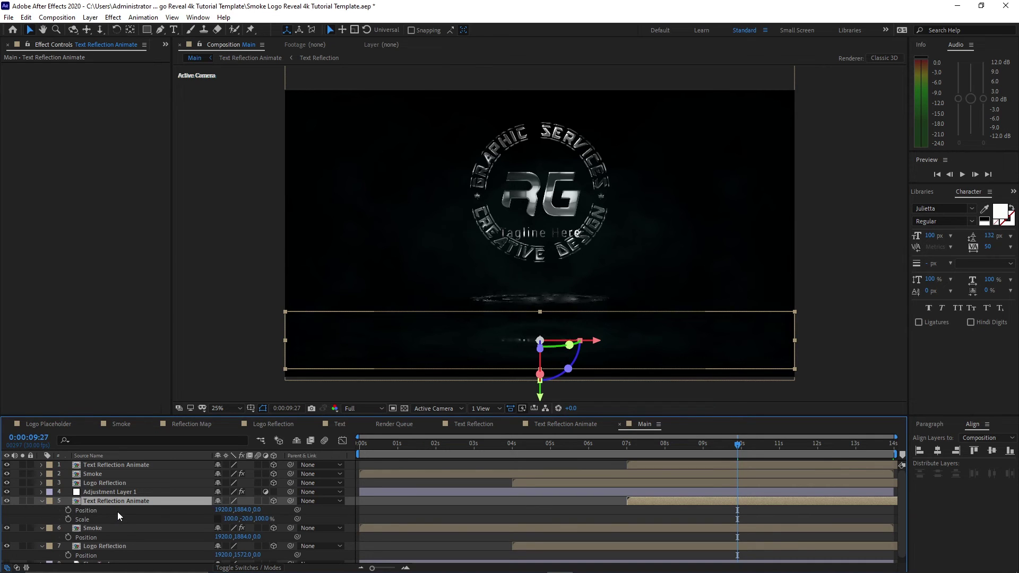
{"action": "left_click", "coordinate": [243, 510]}
{"action": "type", "text": "1"}
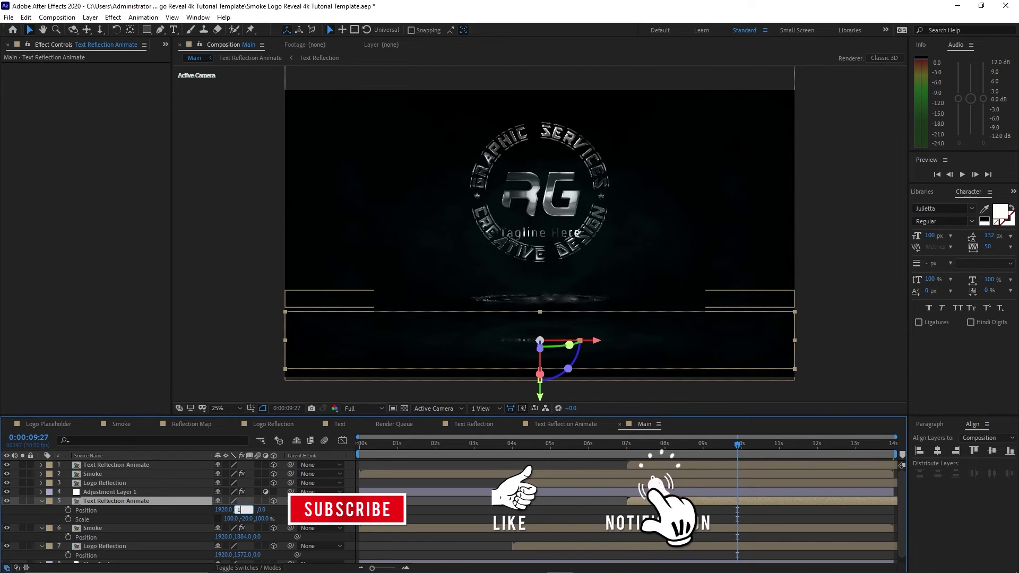
{"action": "type", "text": "985"}
{"action": "key", "text": "Return"}
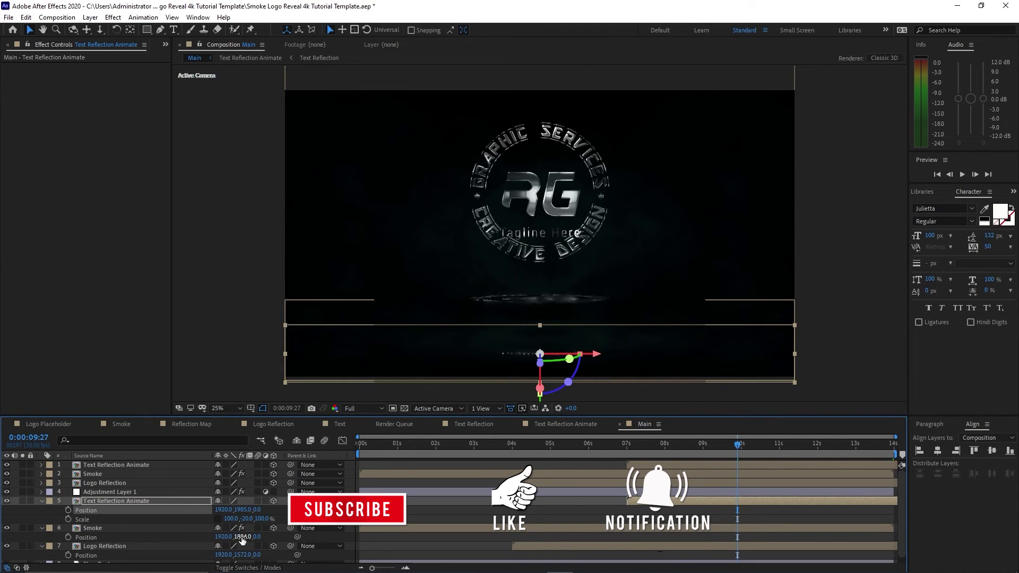
{"action": "left_click", "coordinate": [242, 537]}
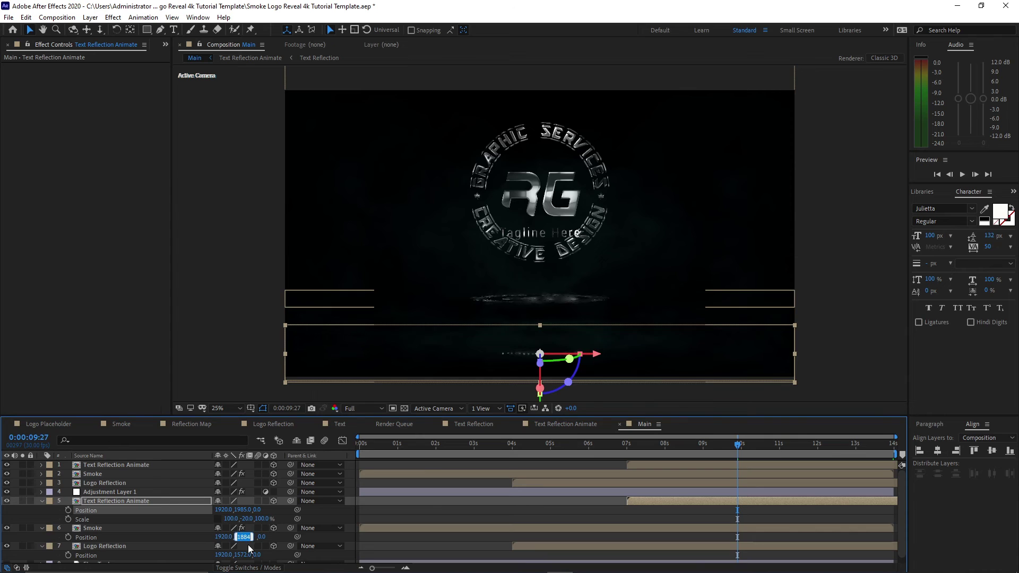
{"action": "type", "text": "2045"}
Set the lower Logo Reflection's position to Y 2070.8 and Z 18.6, then collapse the layers
{"action": "left_click", "coordinate": [244, 554]}
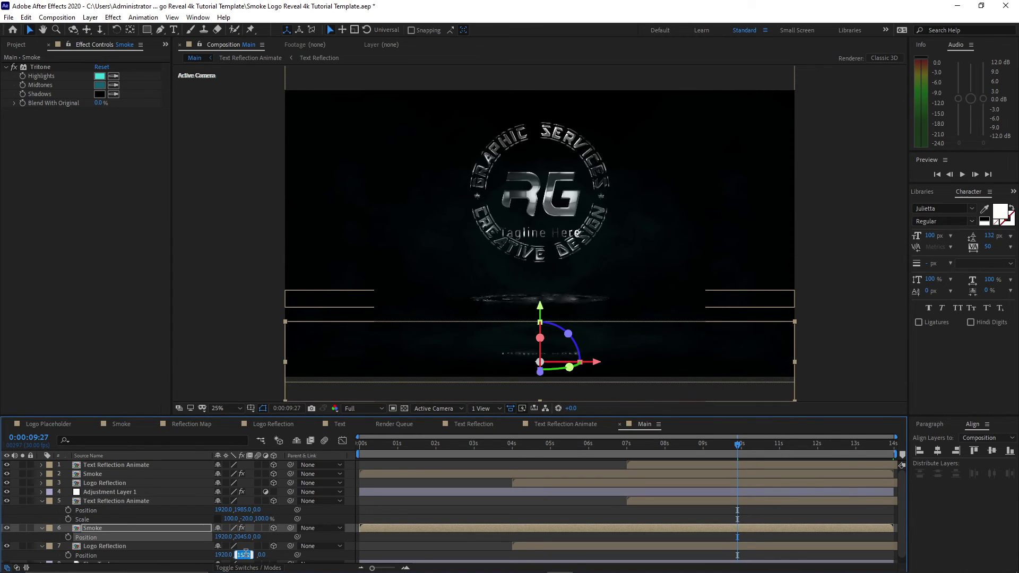
{"action": "type", "text": "2070."}
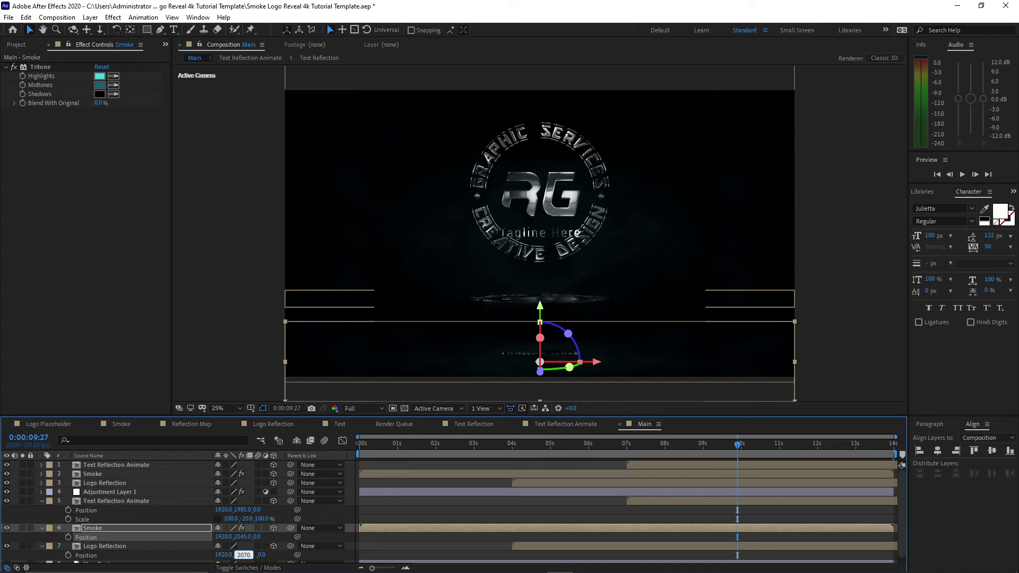
{"action": "type", "text": "8"}
{"action": "key", "text": "Tab"}
{"action": "type", "text": "1"}
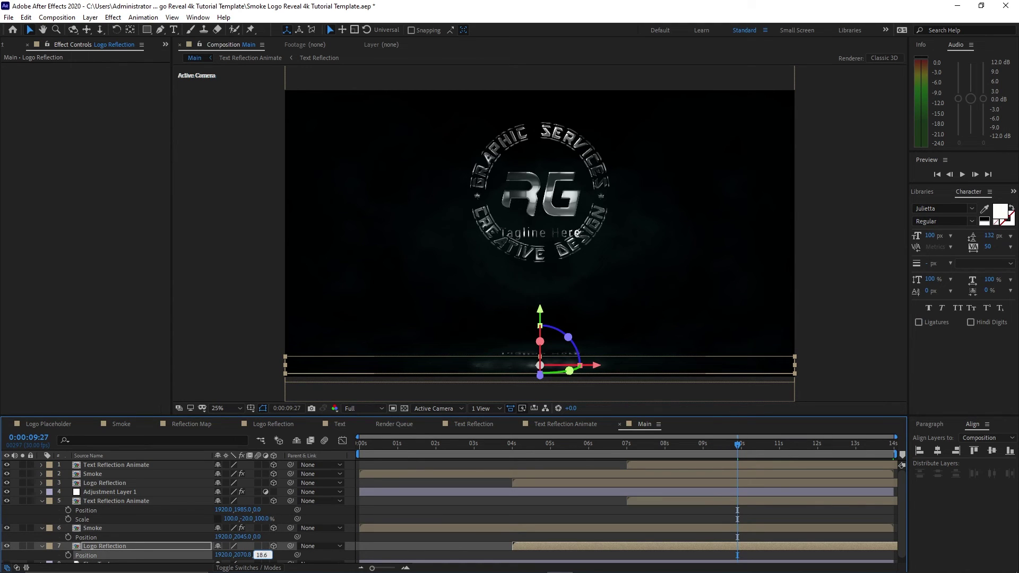
{"action": "type", "text": "8.6"}
{"action": "key", "text": "Return"}
{"action": "left_click", "coordinate": [42, 501]}
{"action": "left_click", "coordinate": [38, 508]}
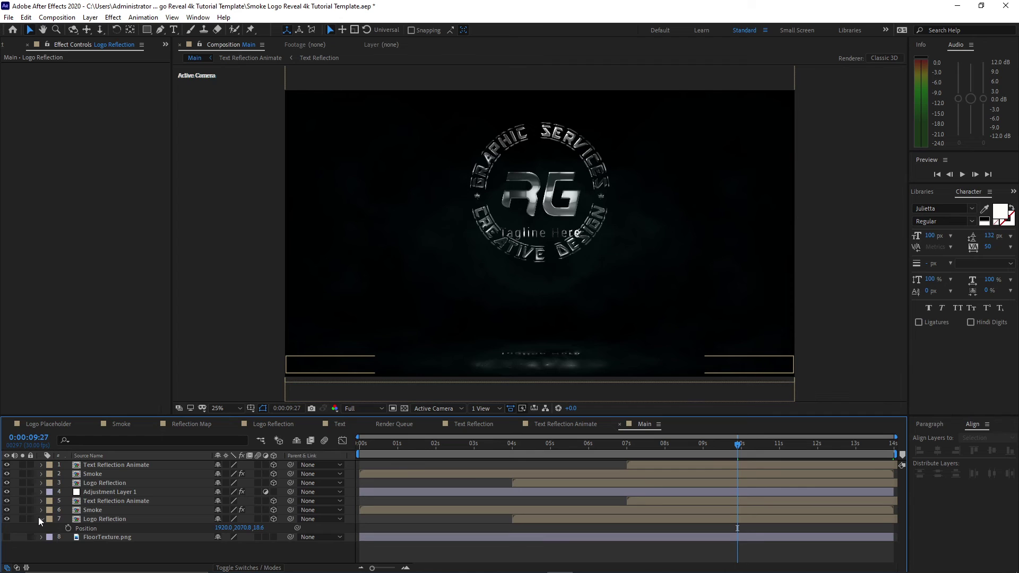
Add SLR4KSFX.mp3 from the SOUND FX folder as Main's bottom layer and toggle its audio switch
{"action": "left_click", "coordinate": [39, 517]}
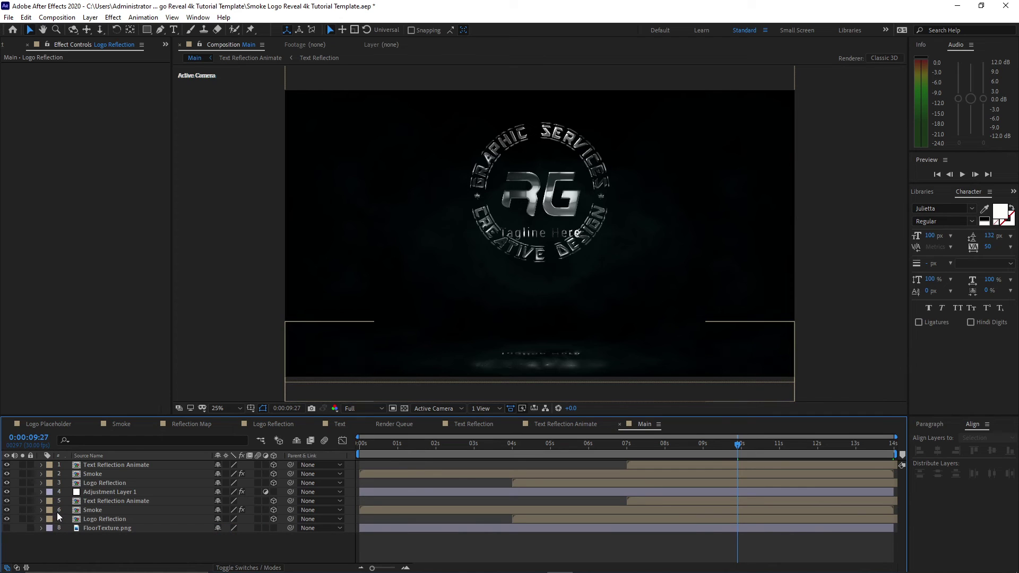
{"action": "left_click", "coordinate": [11, 46]}
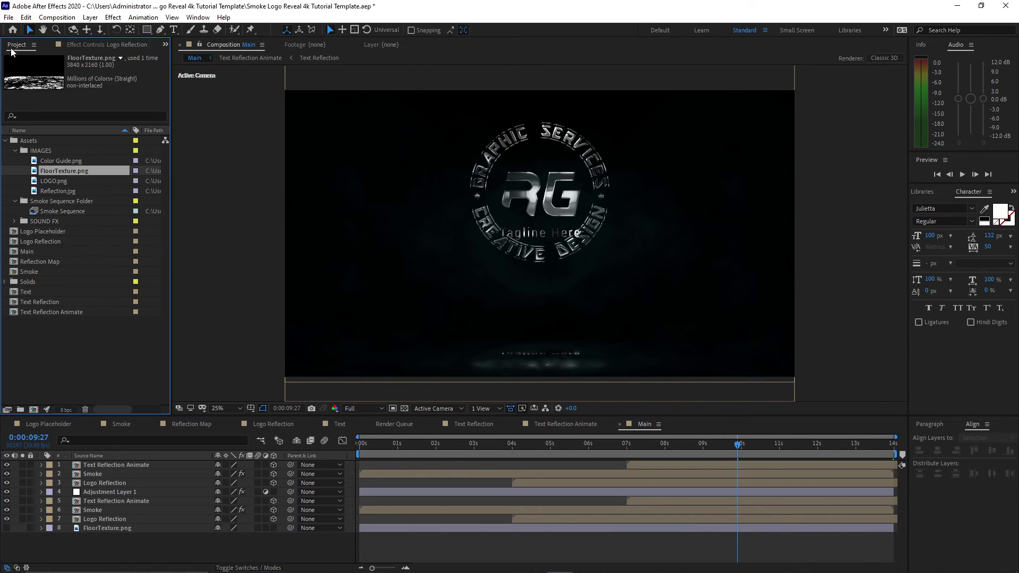
{"action": "left_click", "coordinate": [15, 221]}
{"action": "left_click_drag", "start_coordinate": [54, 231], "coordinate": [119, 566]}
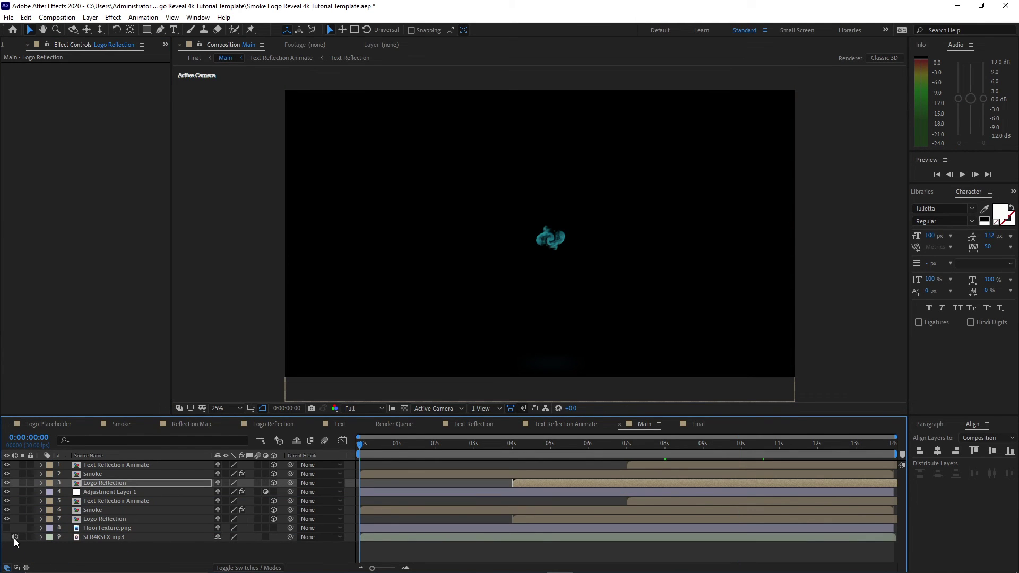
{"action": "left_click", "coordinate": [15, 537]}
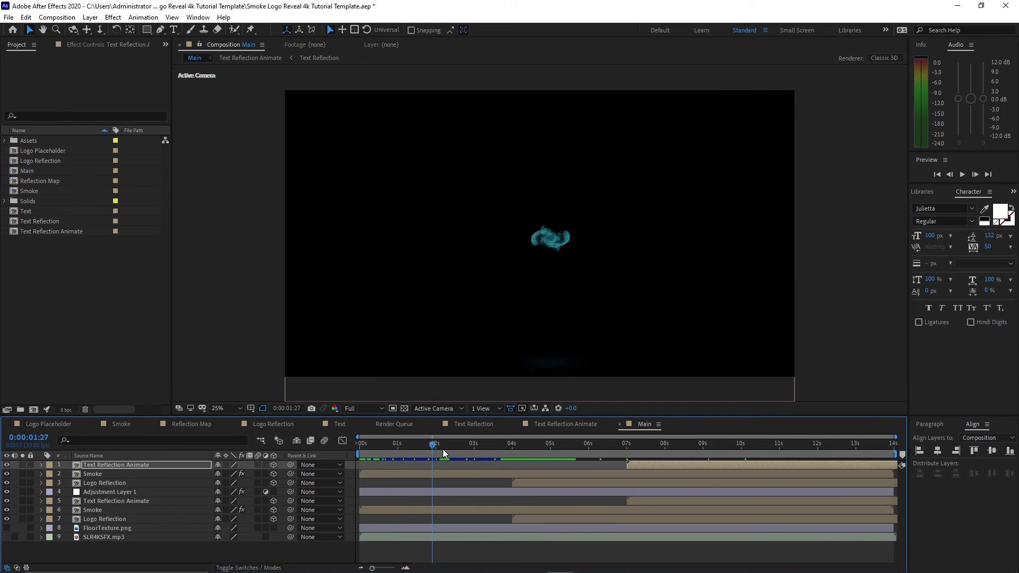
{"action": "left_click_drag", "start_coordinate": [443, 450], "coordinate": [637, 447]}
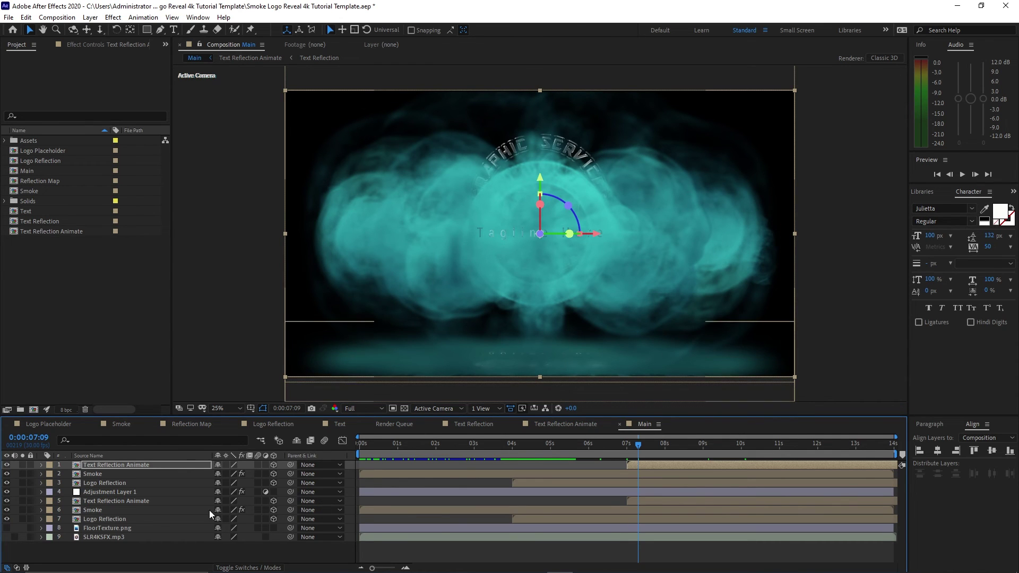
Lower the Logo Reflection layer's Position Y at its 7-second keyframe and check it later in time
{"action": "left_click", "coordinate": [167, 485]}
{"action": "key", "text": "p"}
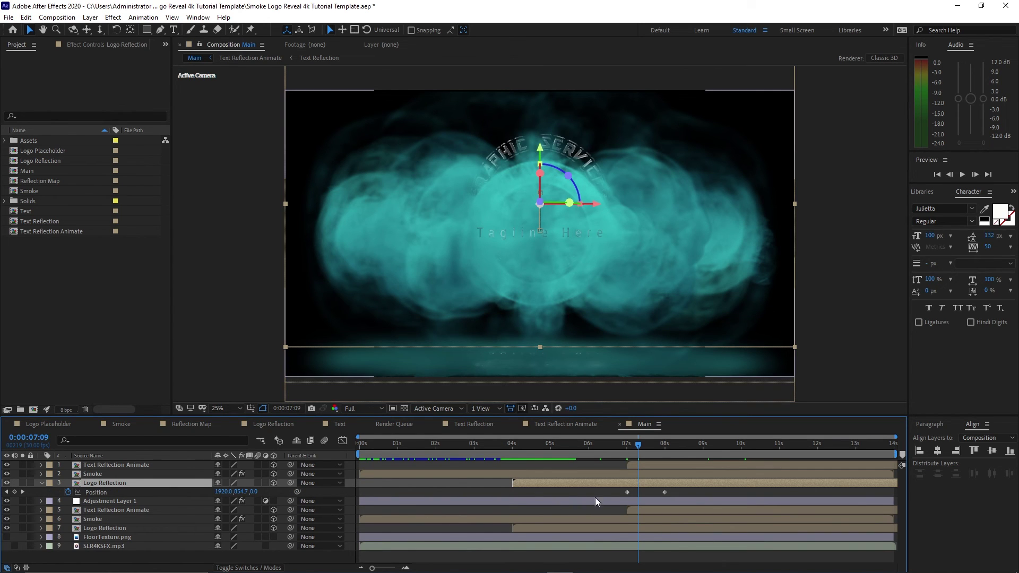
{"action": "left_click", "coordinate": [626, 447]}
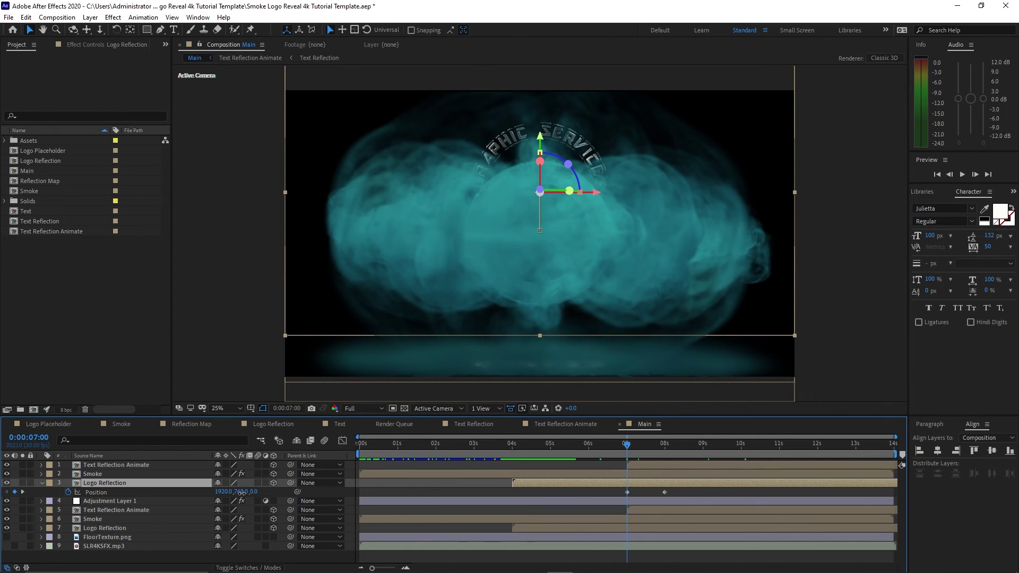
{"action": "left_click_drag", "start_coordinate": [240, 491], "coordinate": [381, 508]}
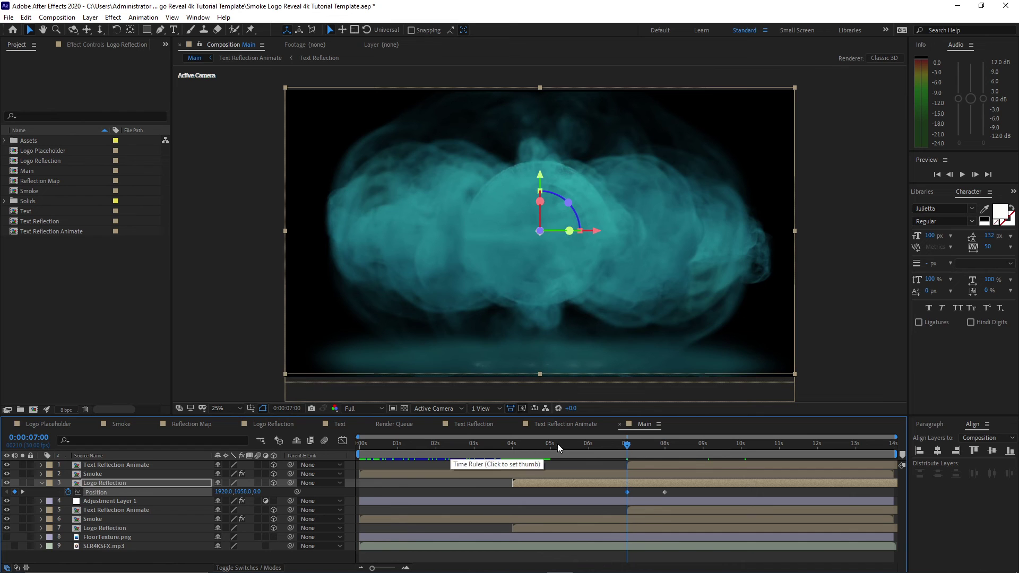
{"action": "left_click_drag", "start_coordinate": [627, 446], "coordinate": [686, 442]}
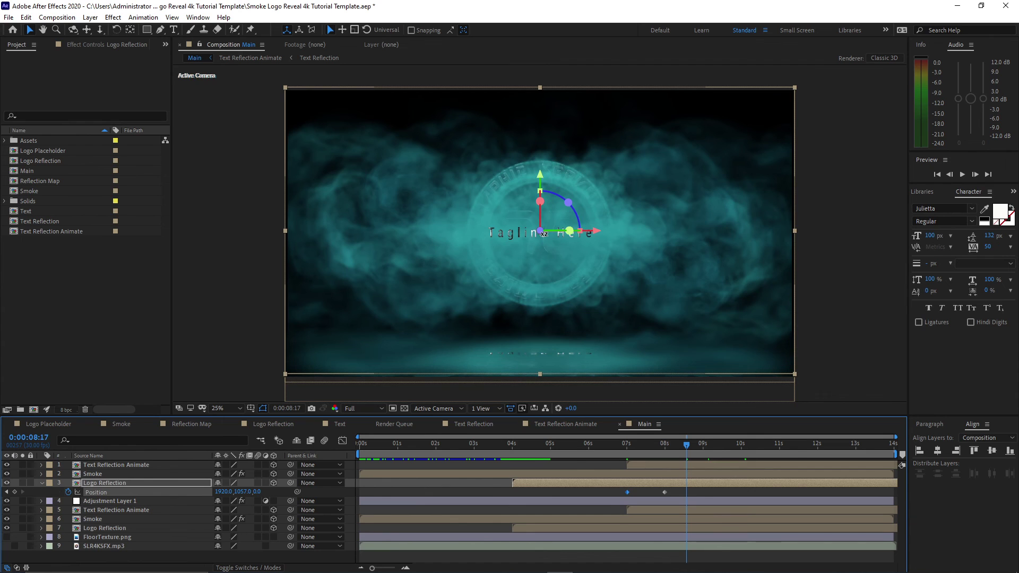
Move the Text Reflection Animate layer down to Y position 1755, below the logo
{"action": "left_click", "coordinate": [159, 464]}
{"action": "key", "text": "p"}
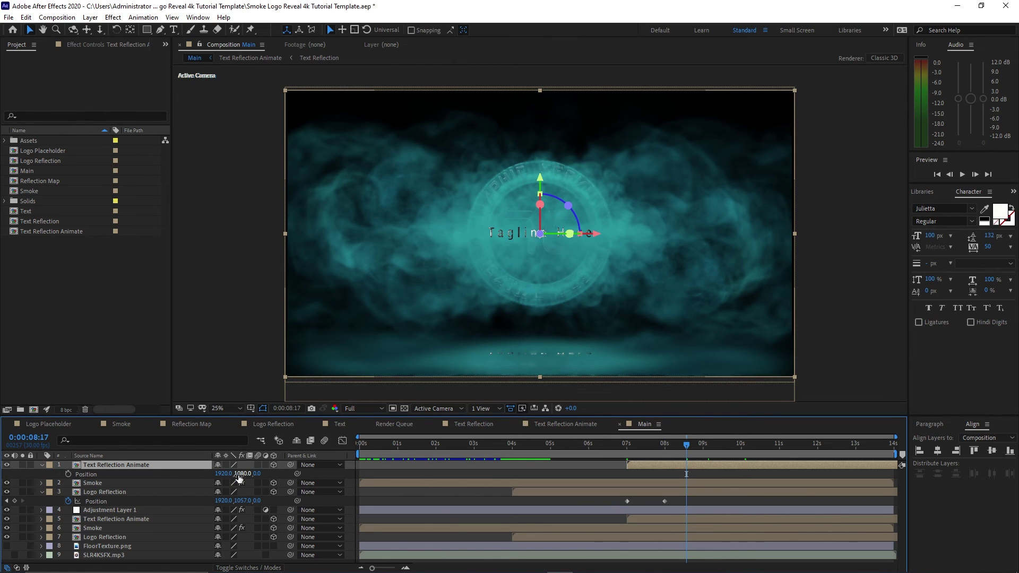
{"action": "left_click_drag", "start_coordinate": [238, 473], "coordinate": [614, 459]}
{"action": "key", "text": "ctrl+grave"}
{"action": "left_click", "coordinate": [57, 17]}
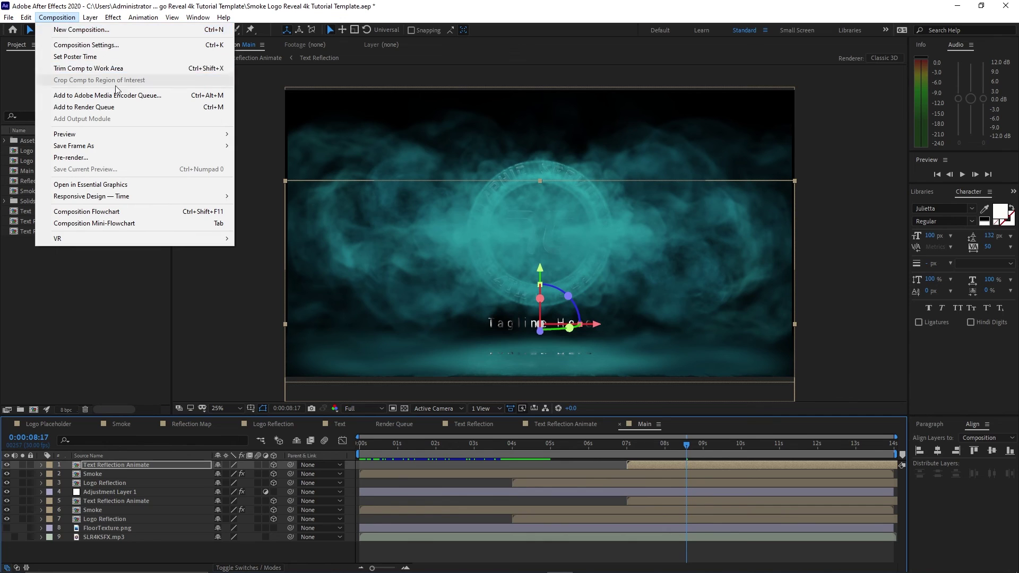
Create a new 3840×2160, 14-second composition named 'Final'
{"action": "left_click", "coordinate": [81, 29]}
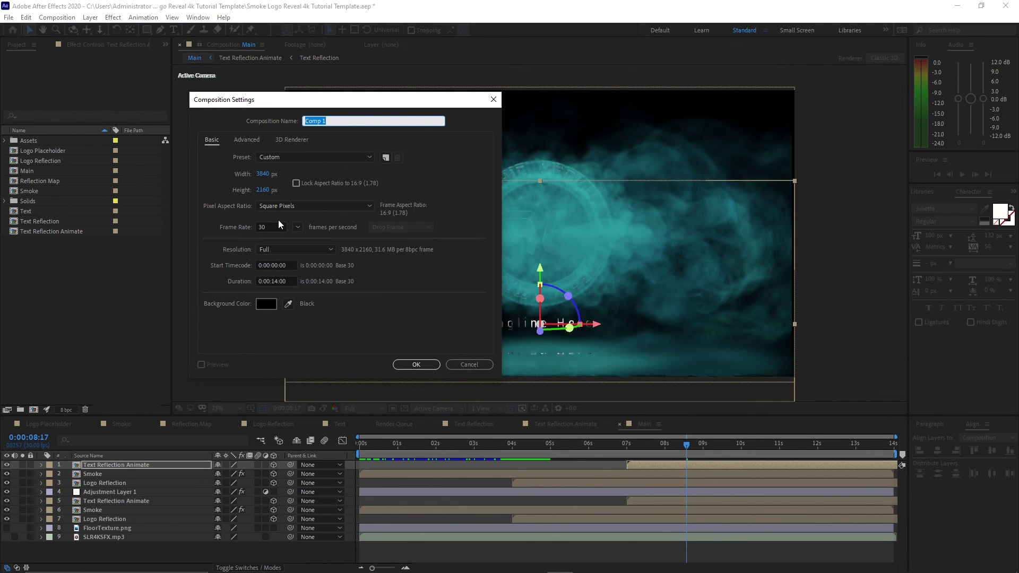
{"action": "type", "text": "Final"}
{"action": "left_click", "coordinate": [418, 366]}
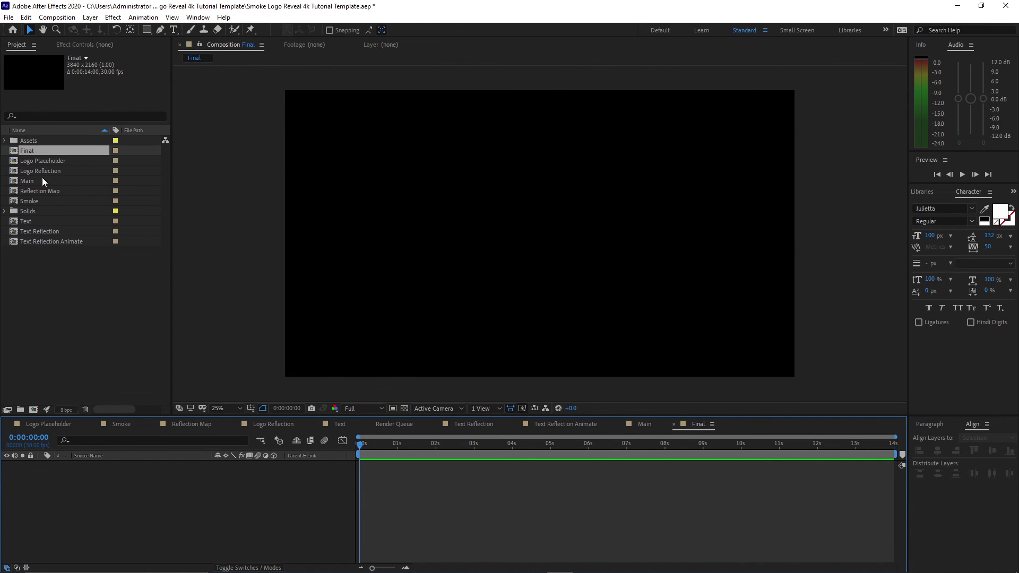
Add the Main comp as a layer in Final and preview it, stopping at 0:00:09:12
{"action": "left_click_drag", "start_coordinate": [43, 180], "coordinate": [124, 483]}
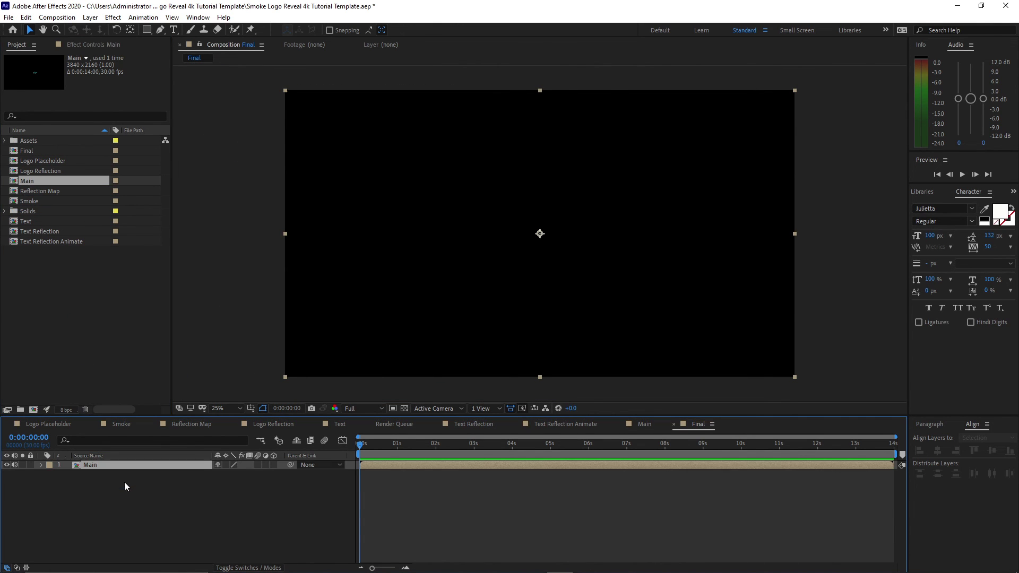
{"action": "left_click", "coordinate": [963, 175]}
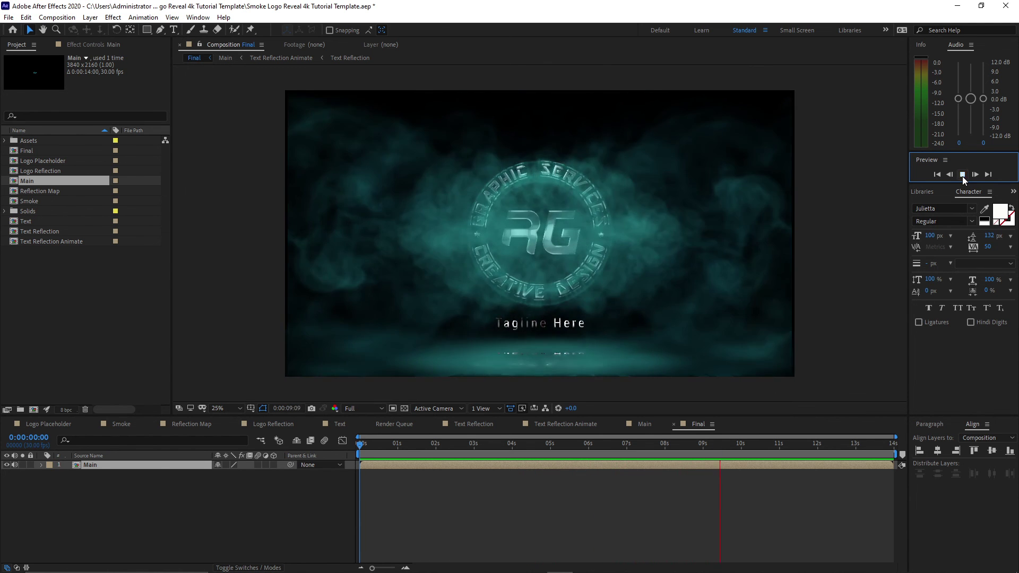
{"action": "left_click", "coordinate": [962, 175]}
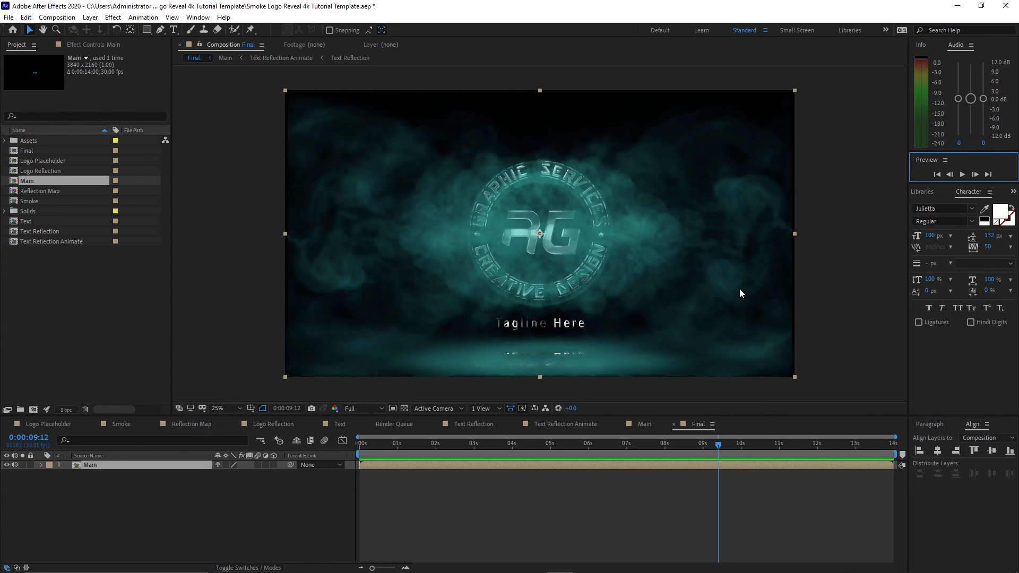
Scale the Smoke layer in the Main comp to 101%
{"action": "left_click", "coordinate": [644, 423]}
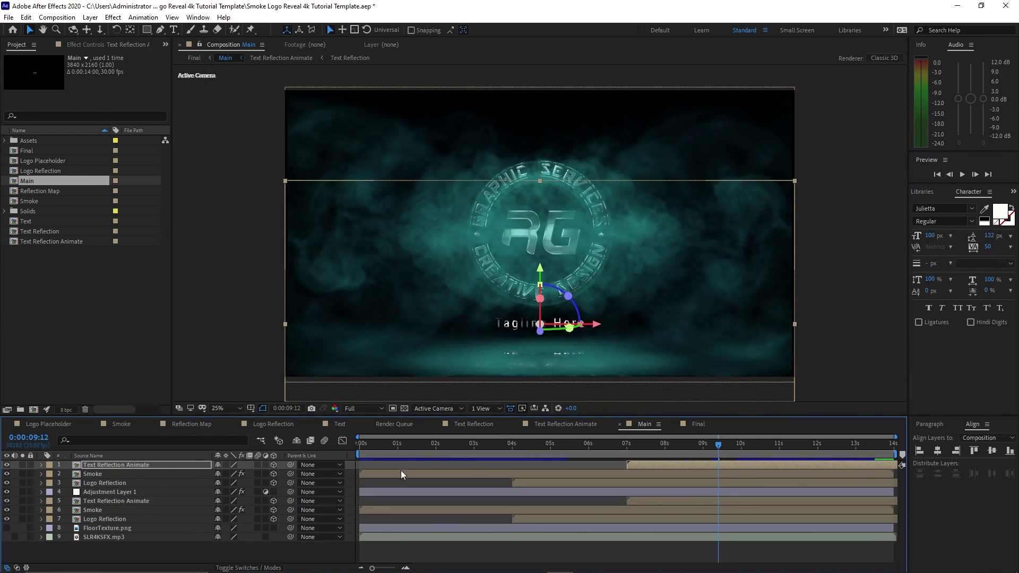
{"action": "left_click", "coordinate": [183, 477]}
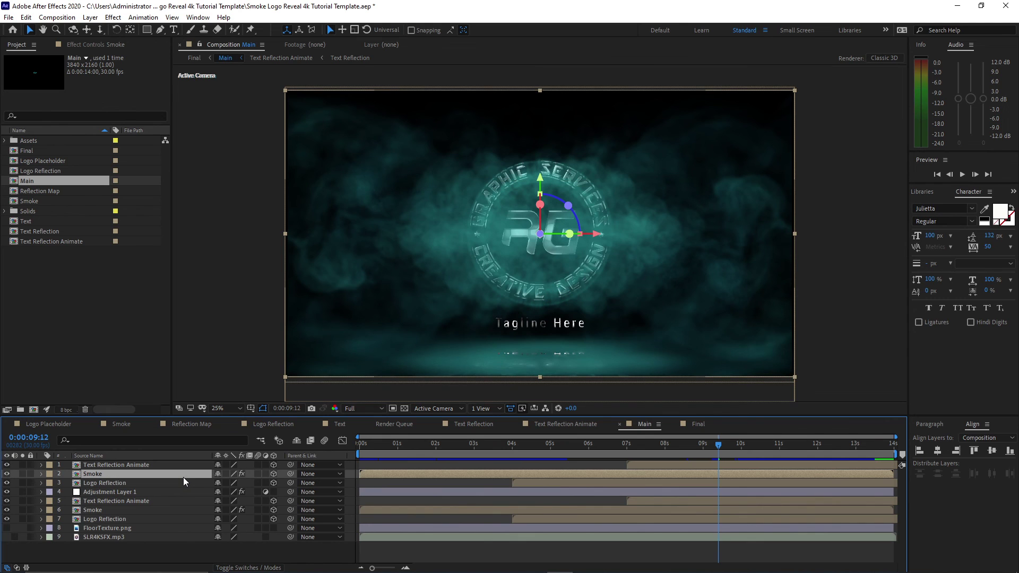
{"action": "key", "text": "s"}
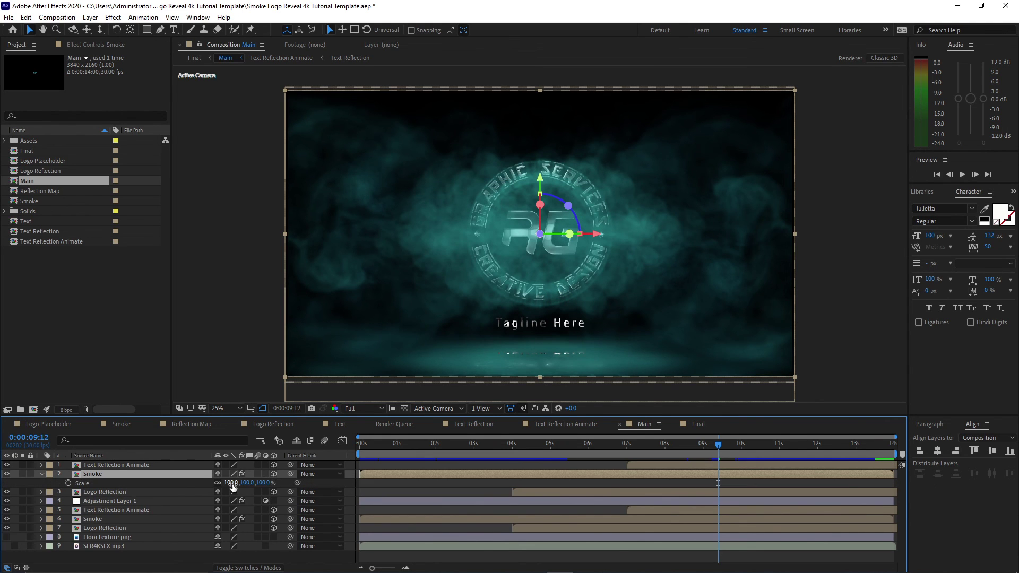
{"action": "left_click", "coordinate": [232, 483]}
{"action": "type", "text": "101"}
{"action": "key", "text": "Return"}
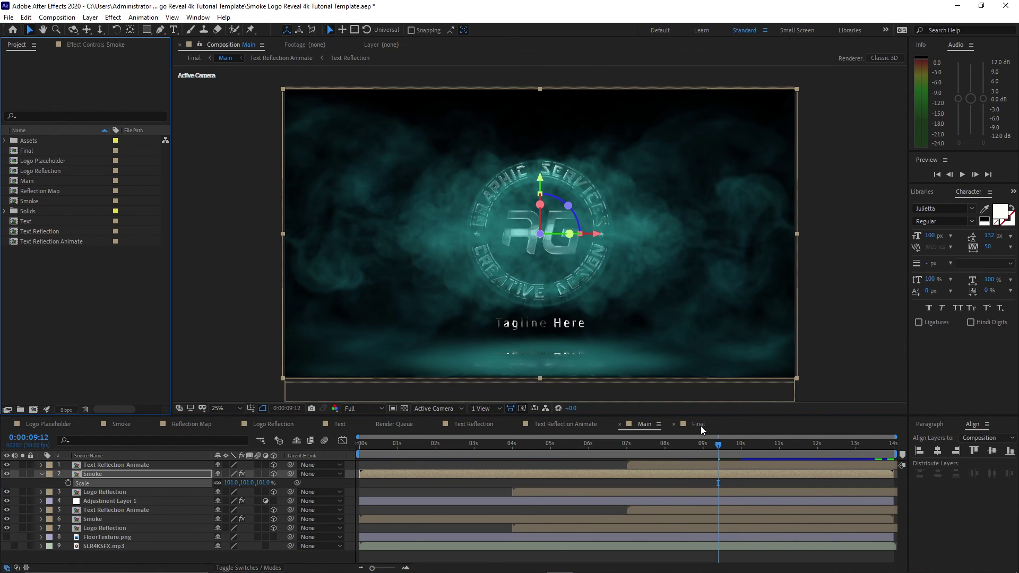
Rewind the Final comp to the start and play its preview again
{"action": "left_click", "coordinate": [700, 426]}
{"action": "left_click_drag", "start_coordinate": [657, 441], "coordinate": [359, 468]}
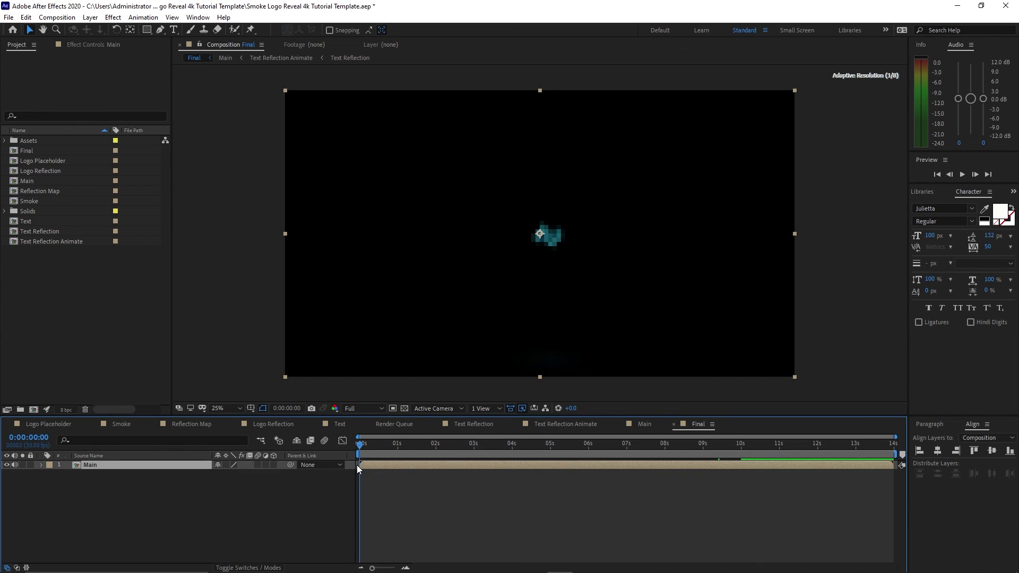
{"action": "left_click", "coordinate": [962, 174]}
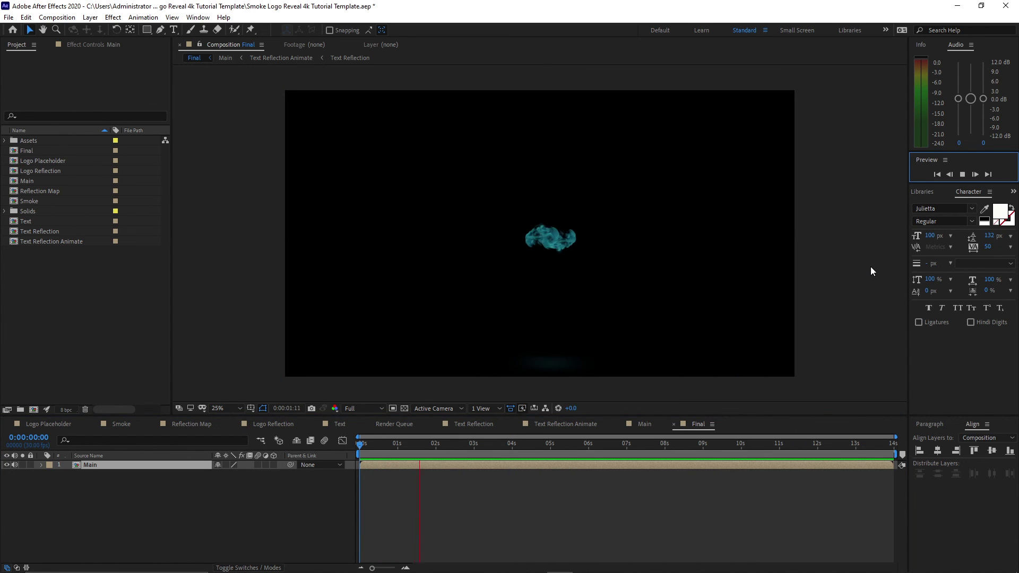